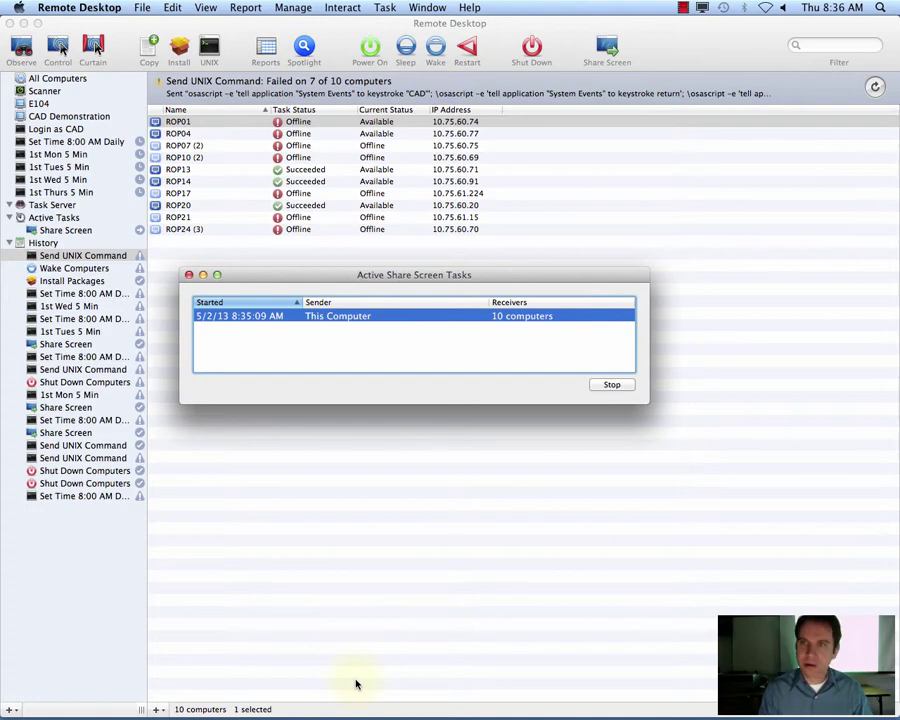
- Search the computer for "sweet" and launch Sweet Home 3D
key(super+space)
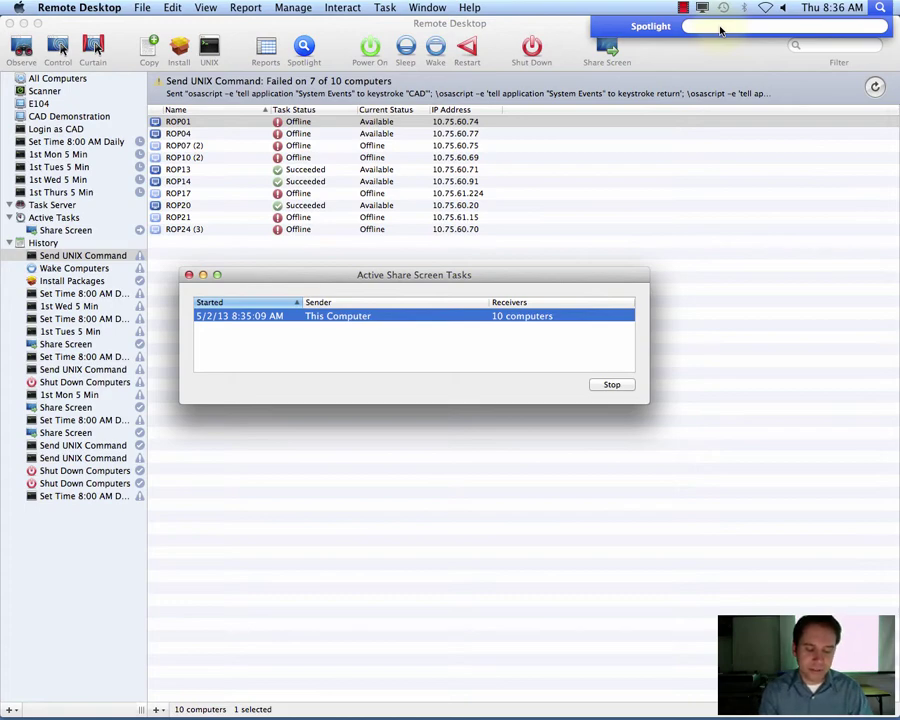
text(sw)
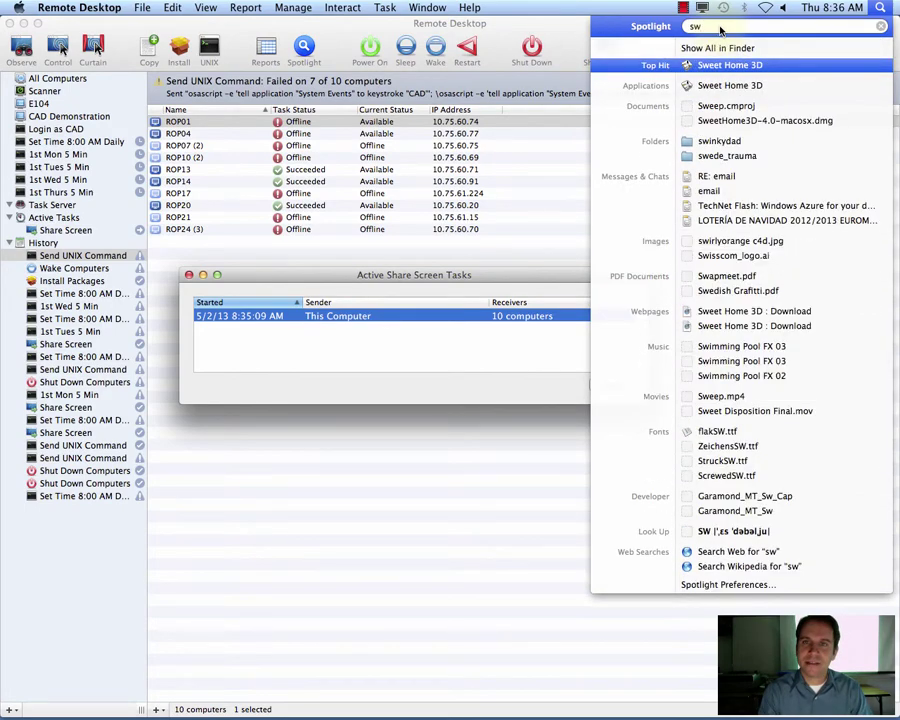
text(eet)
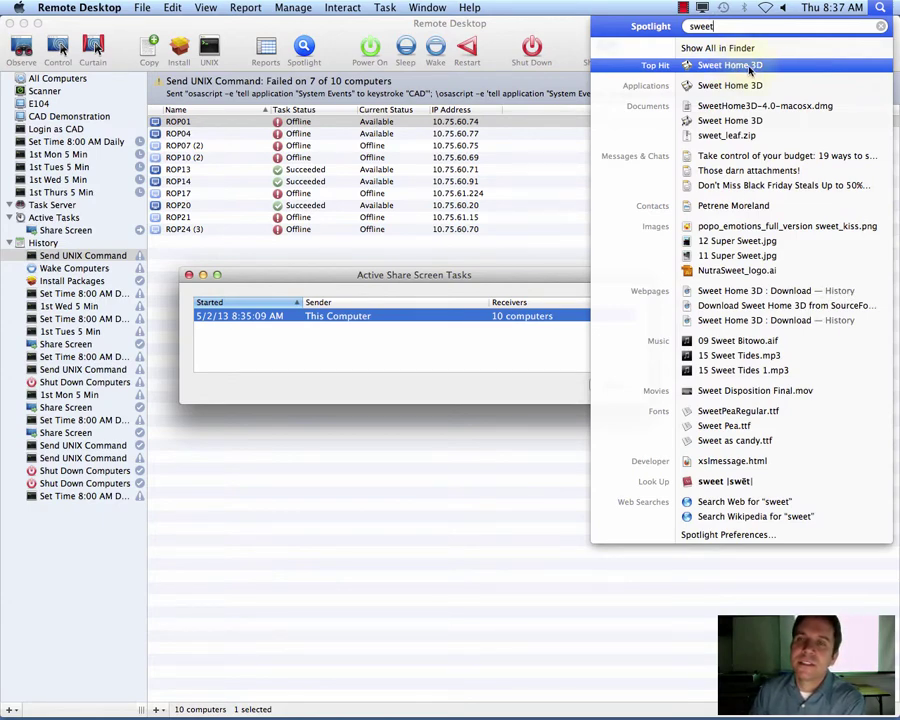
click(730, 65)
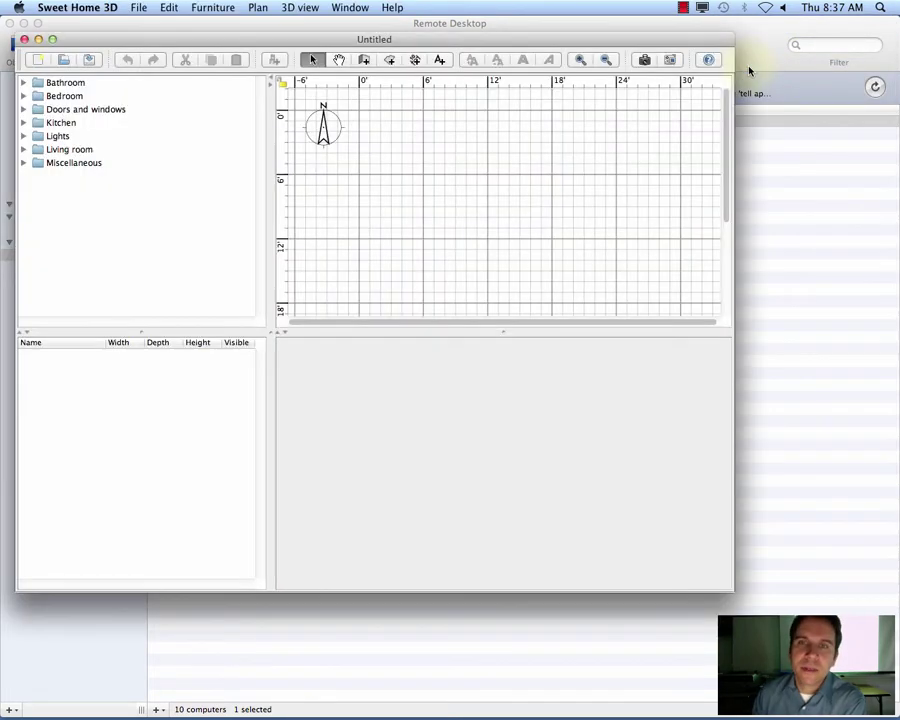
- Keep the running Sweet Home 3D in the Dock and enlarge its window to fill the screen
mouse_move(534, 714)
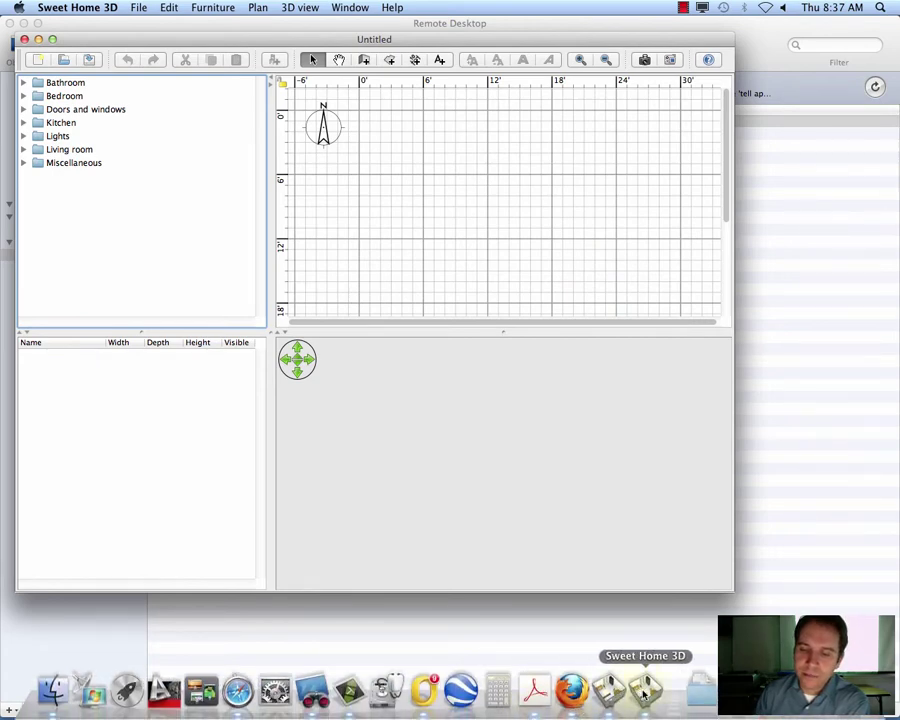
right_click(610, 697)
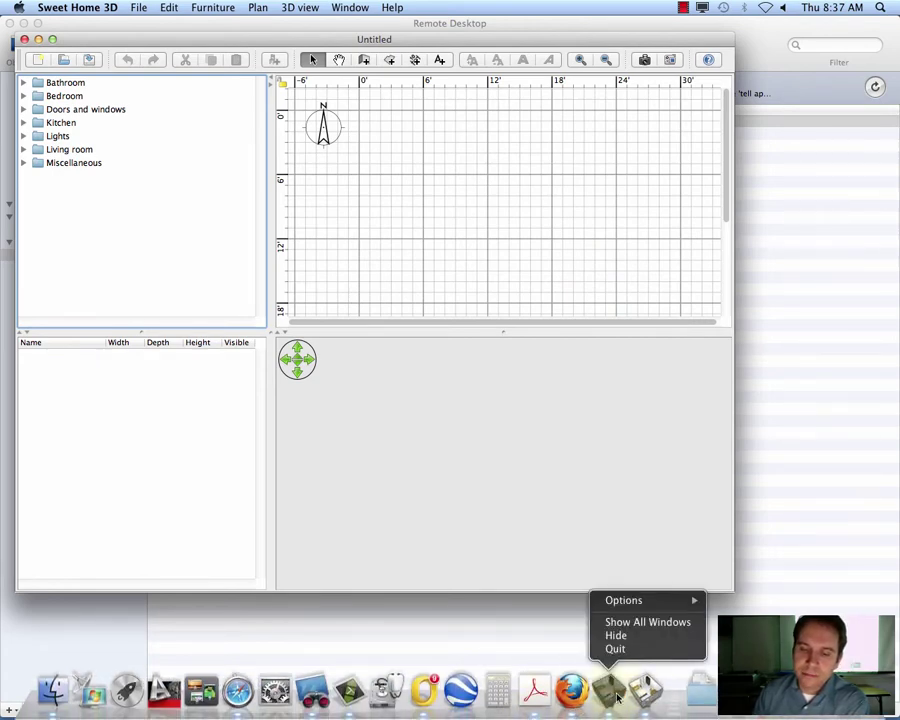
mouse_move(650, 602)
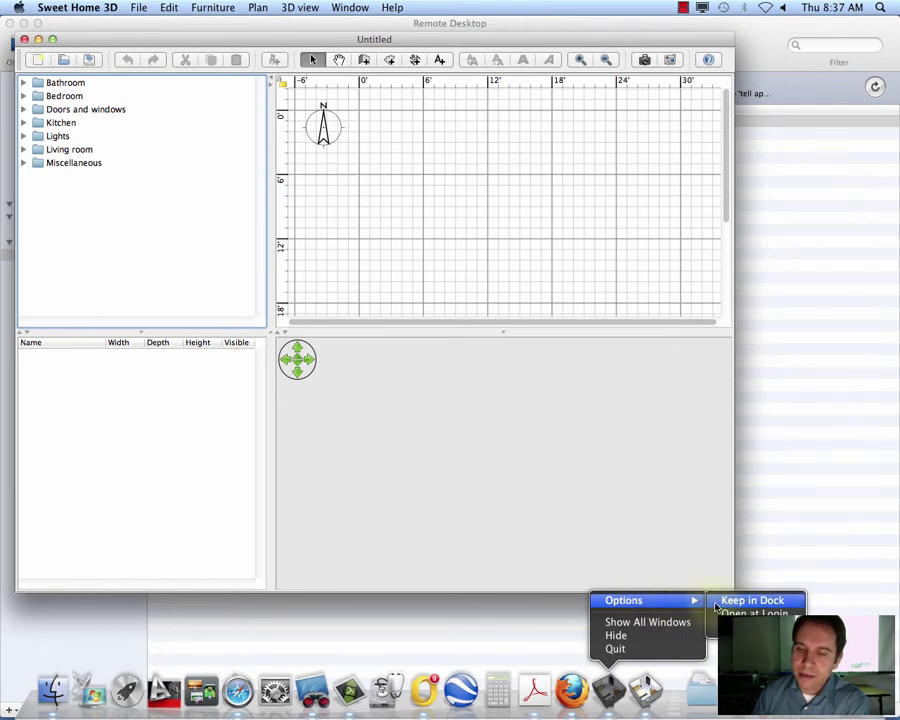
click(781, 606)
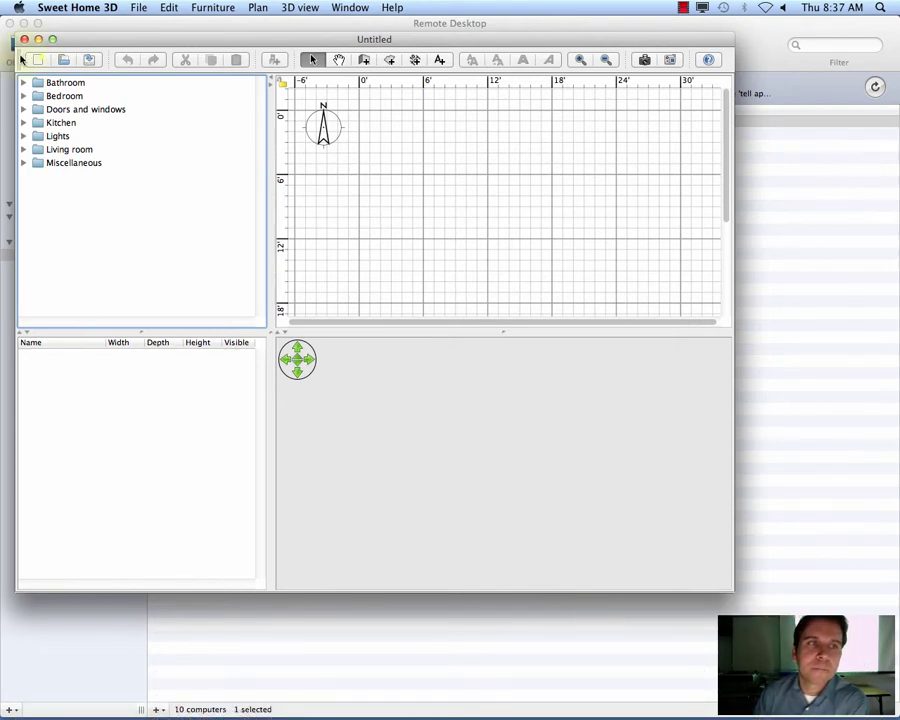
click(54, 40)
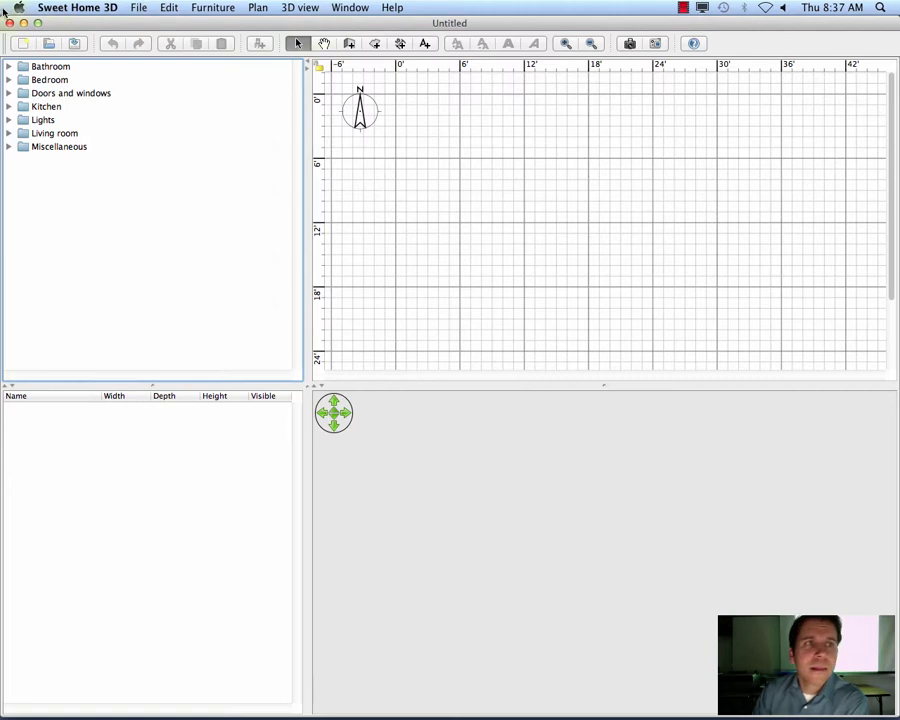
- Check the version information of Sweet Home 3D, close it and return to the plan
click(18, 8)
mouse_move(45, 8)
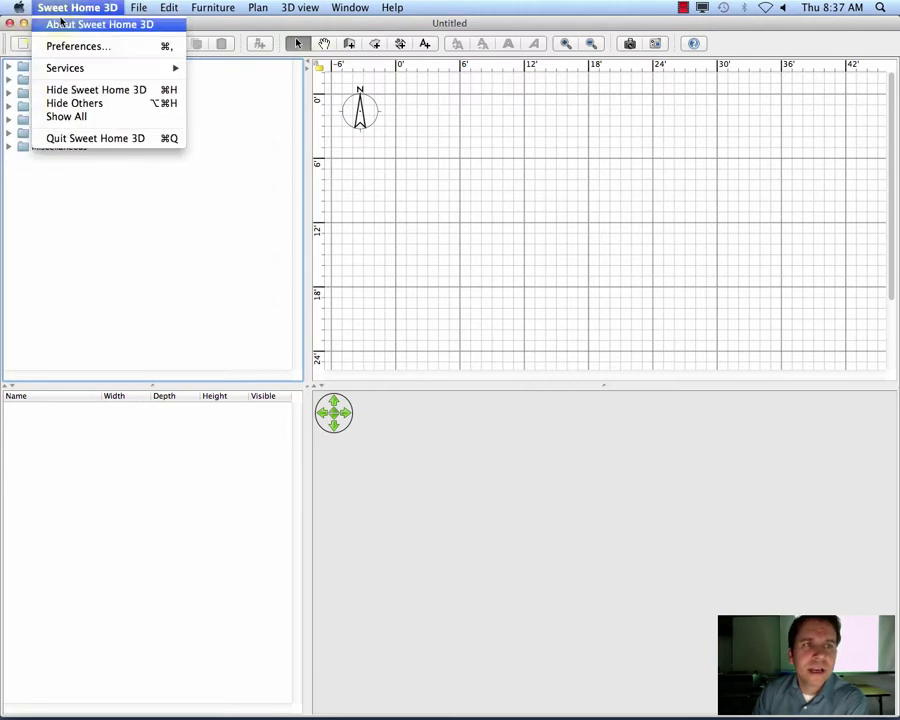
click(67, 24)
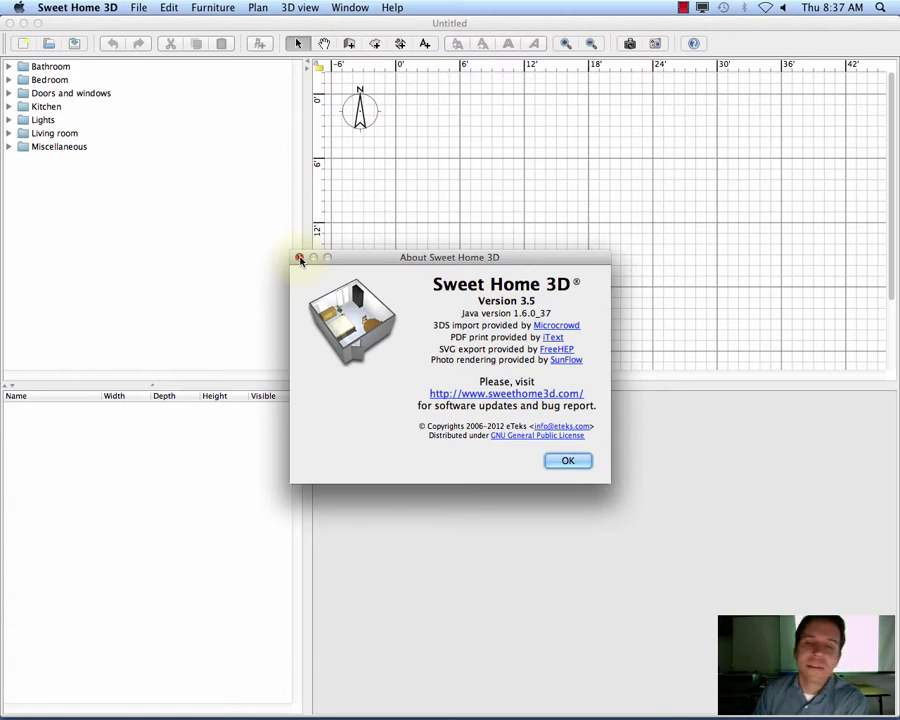
click(299, 259)
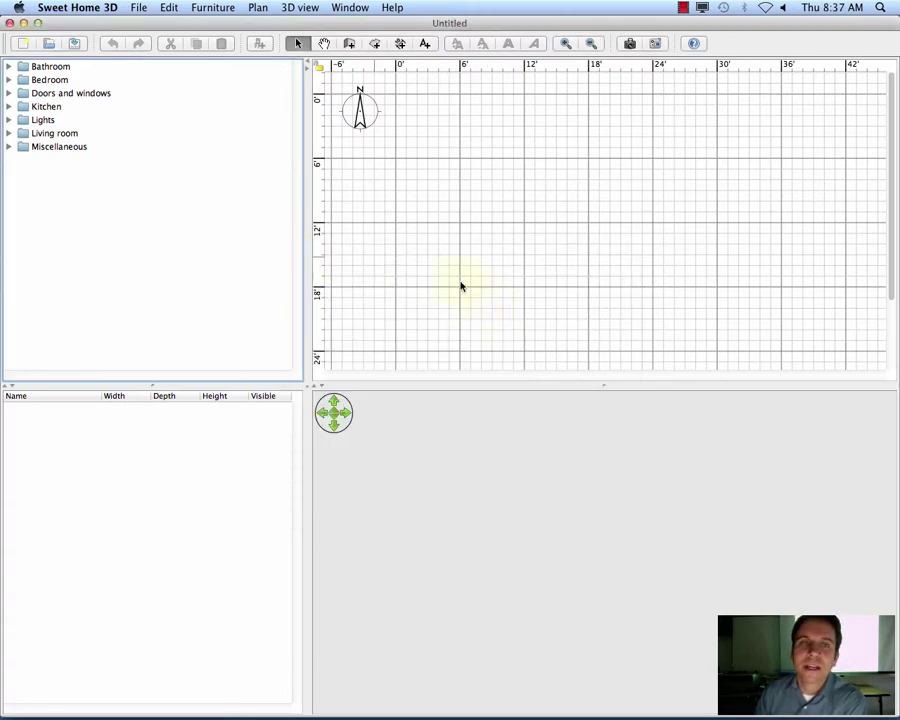
click(364, 231)
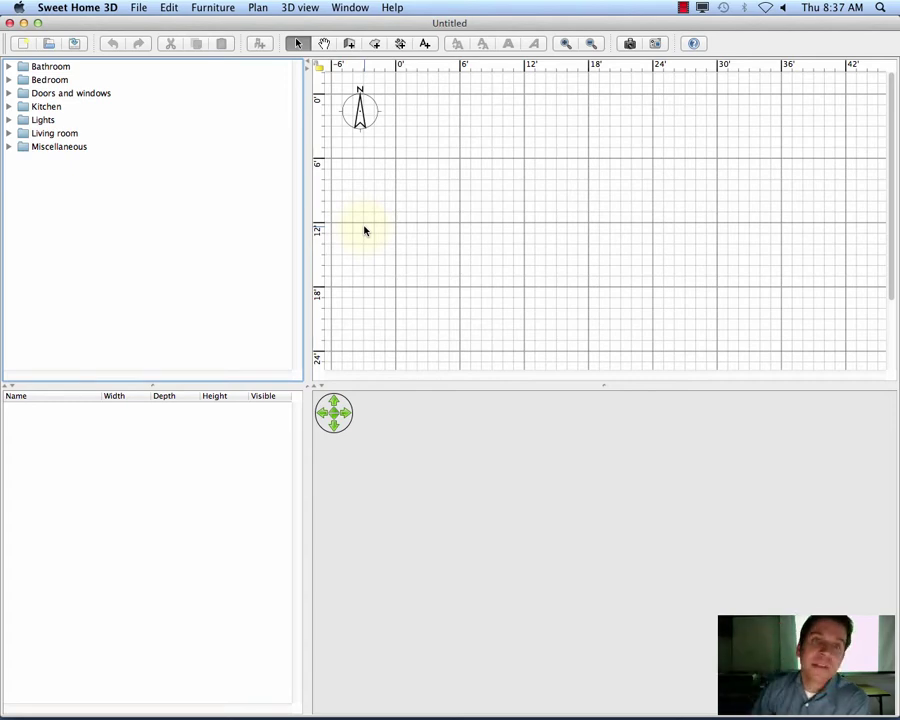
- Draw four walls forming a closed square room about 12' by 12', starting at the plan's origin
click(350, 44)
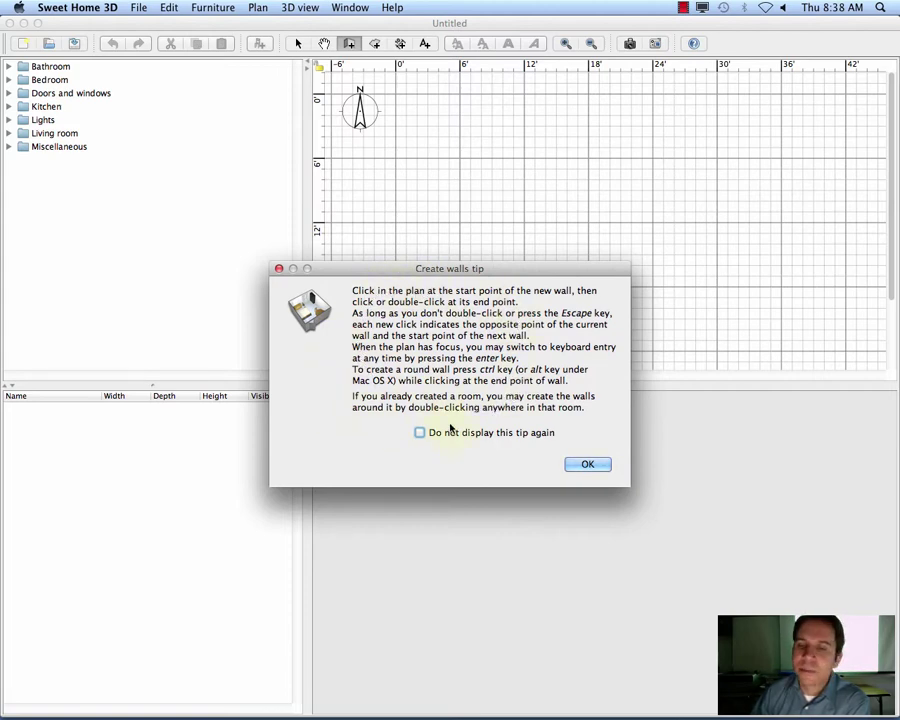
click(588, 465)
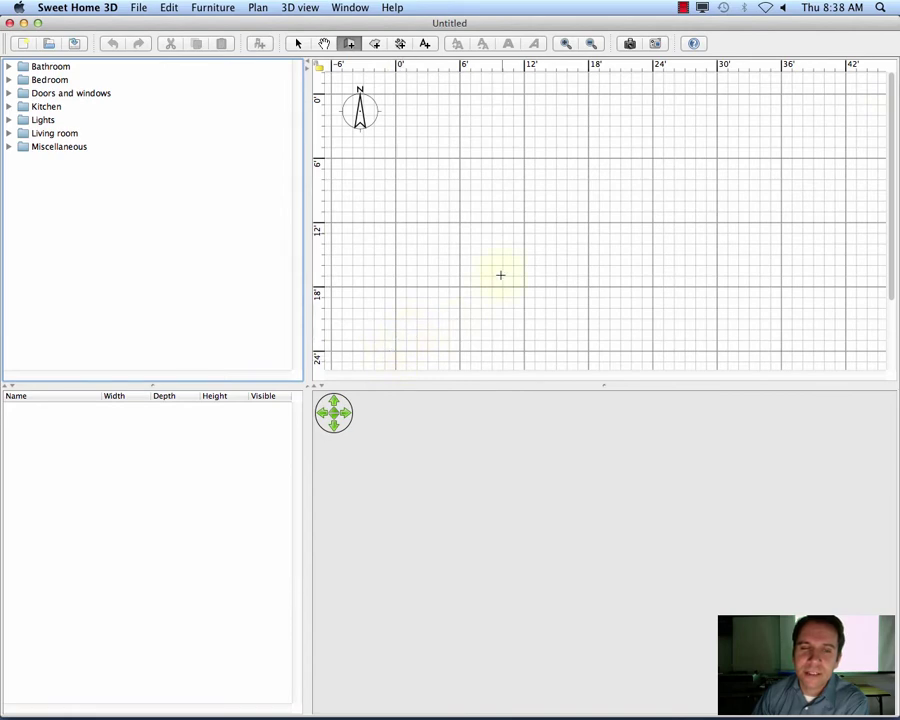
click(396, 93)
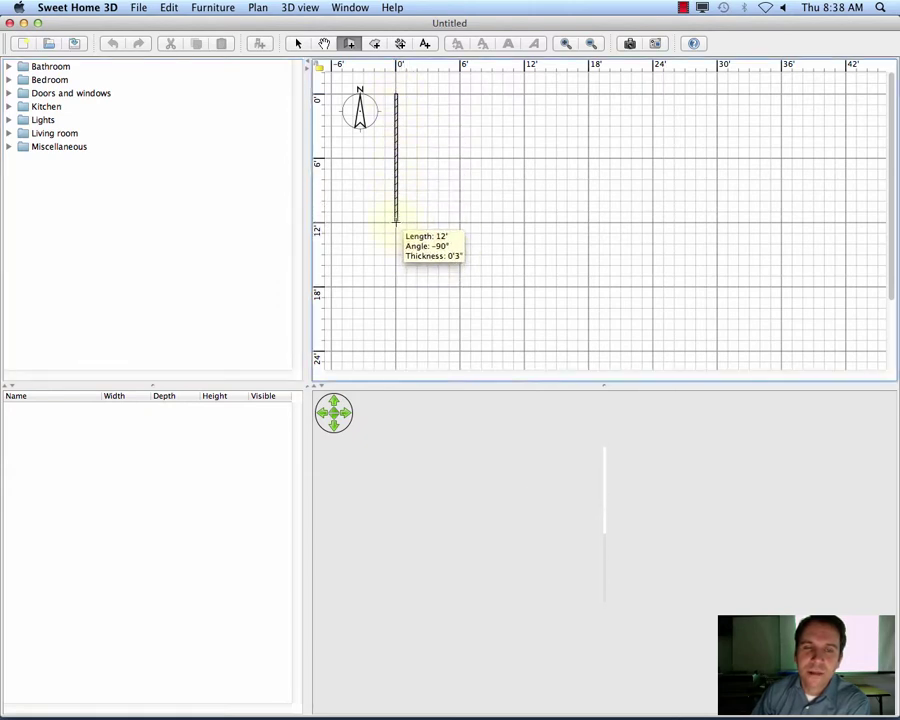
click(396, 222)
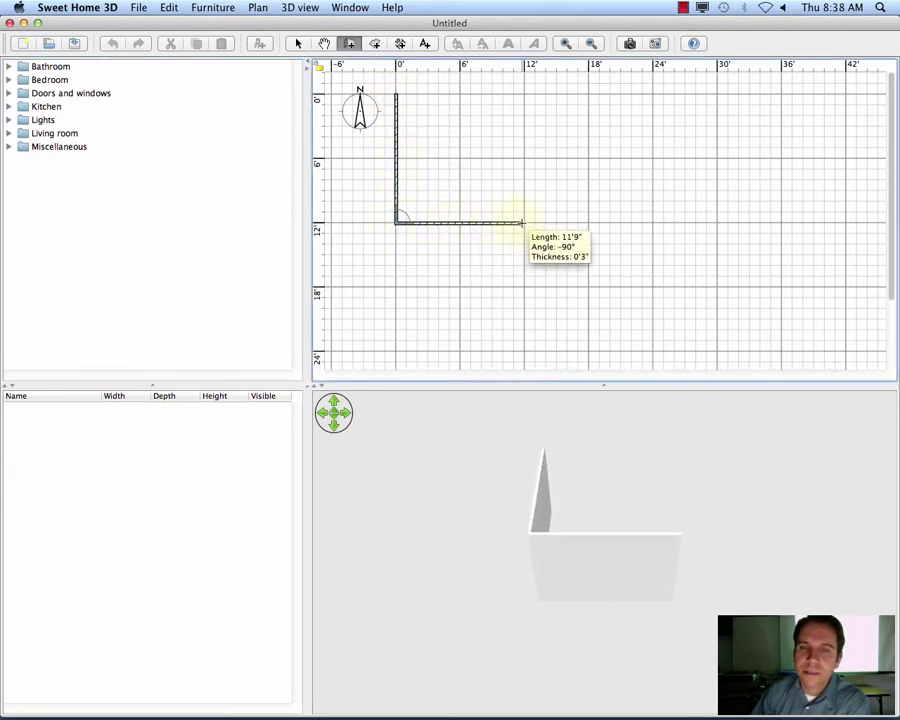
click(526, 222)
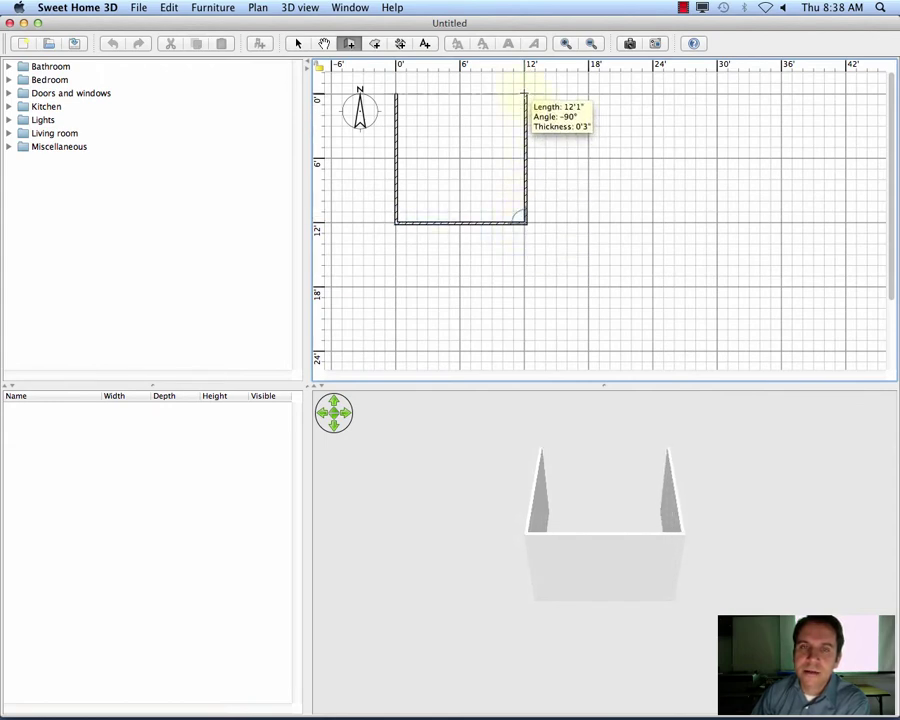
click(524, 95)
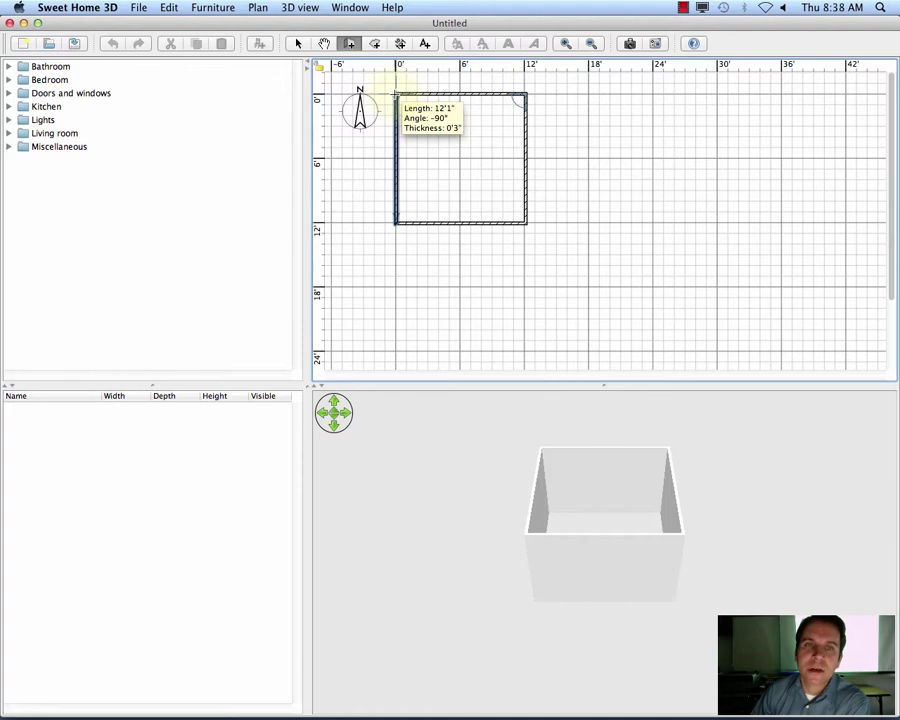
click(396, 95)
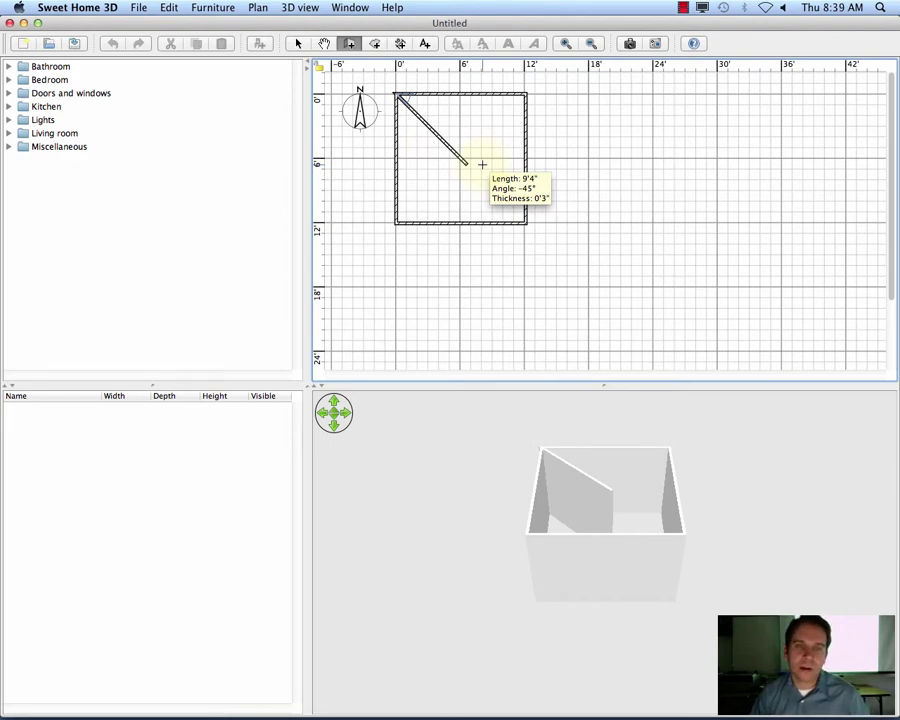
key(Escape)
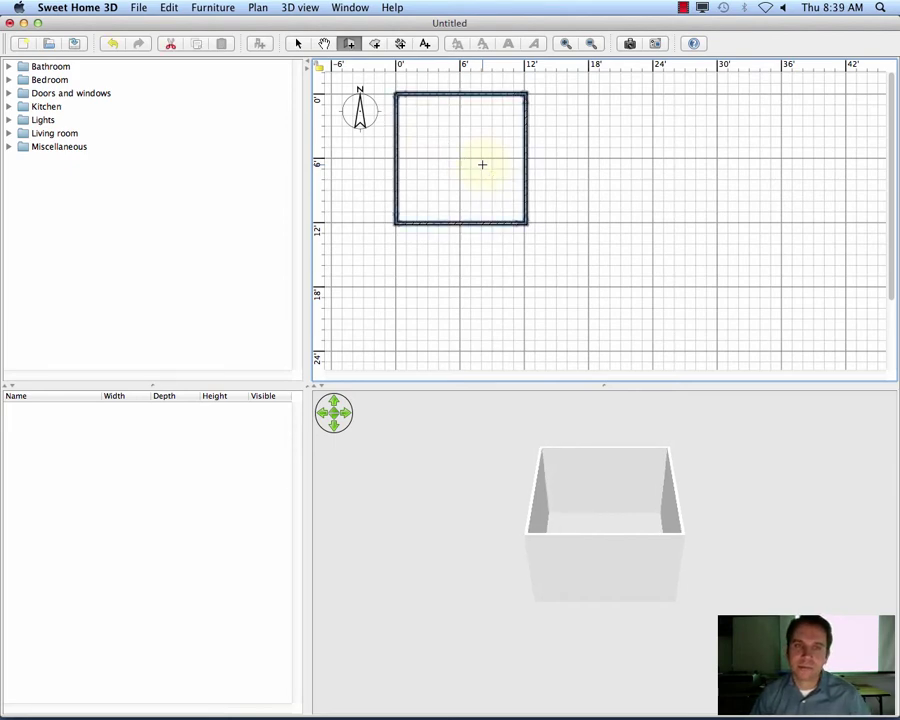
- Add walls for a second room about 12' by 12' directly south of the first, sharing its south wall
click(397, 224)
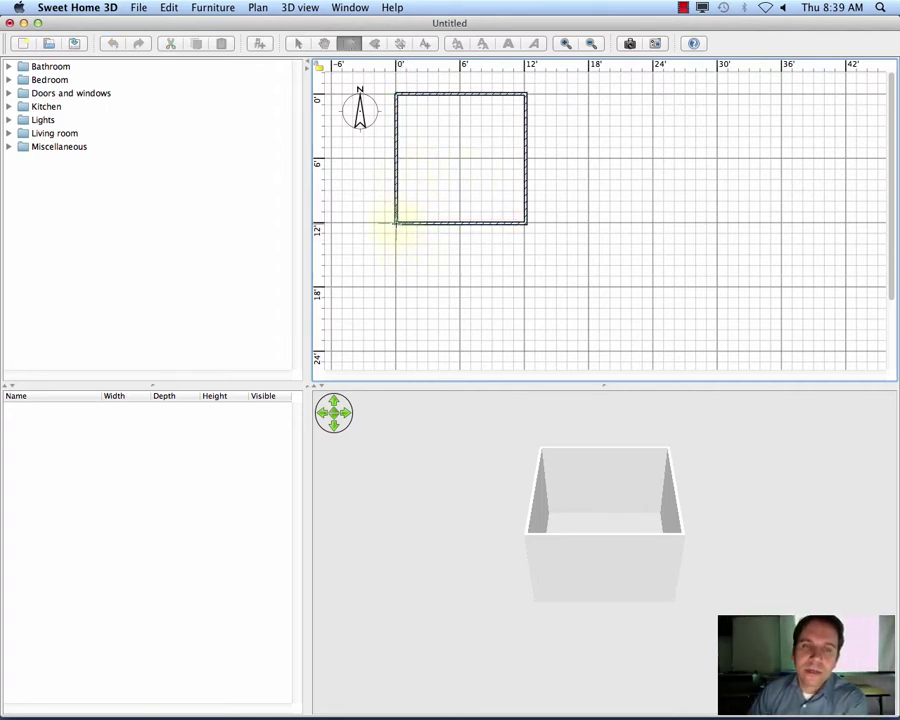
click(396, 352)
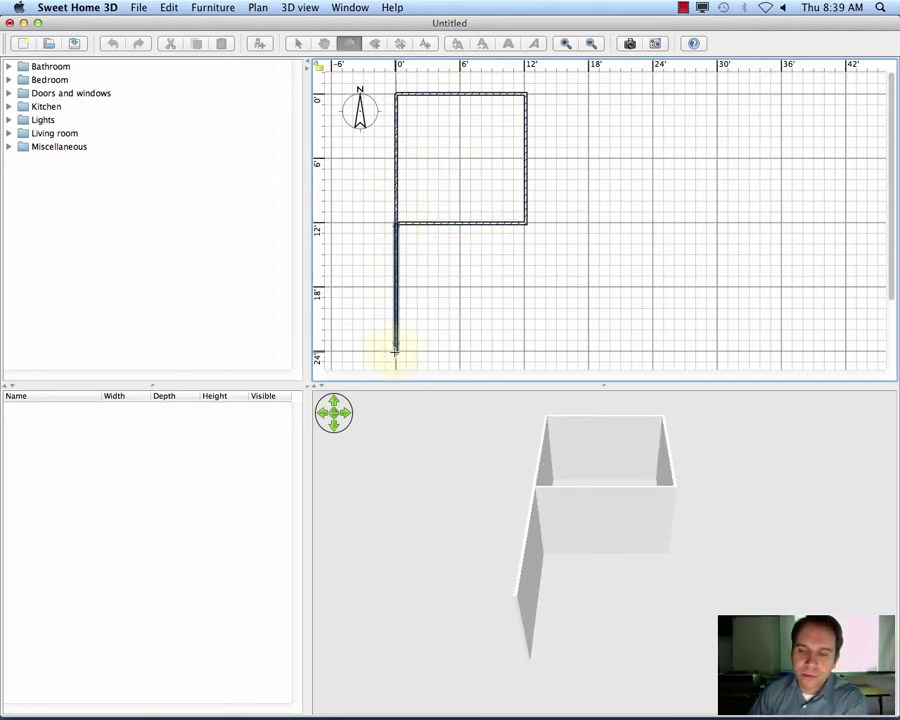
click(527, 352)
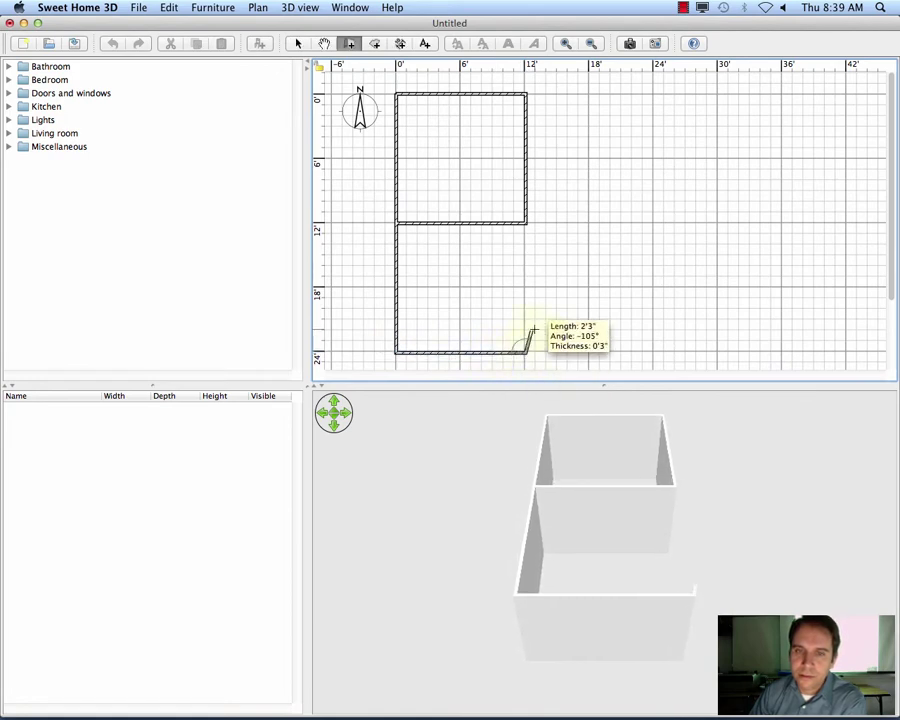
click(527, 222)
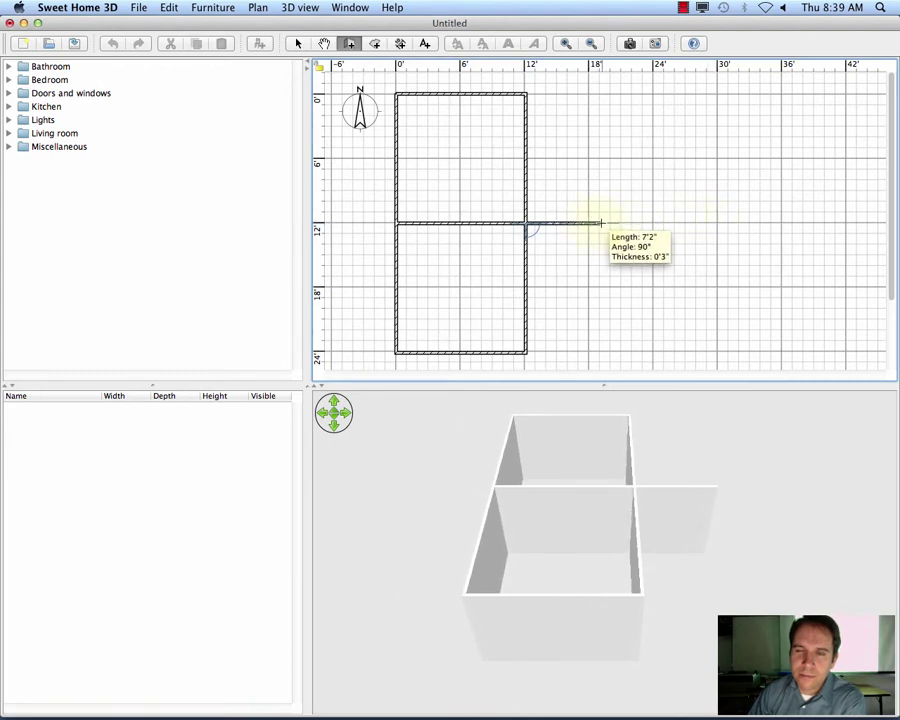
- Add walls for a narrower room about 8' wide and 12' deep on the second room's east side, ending the wall chain
click(610, 222)
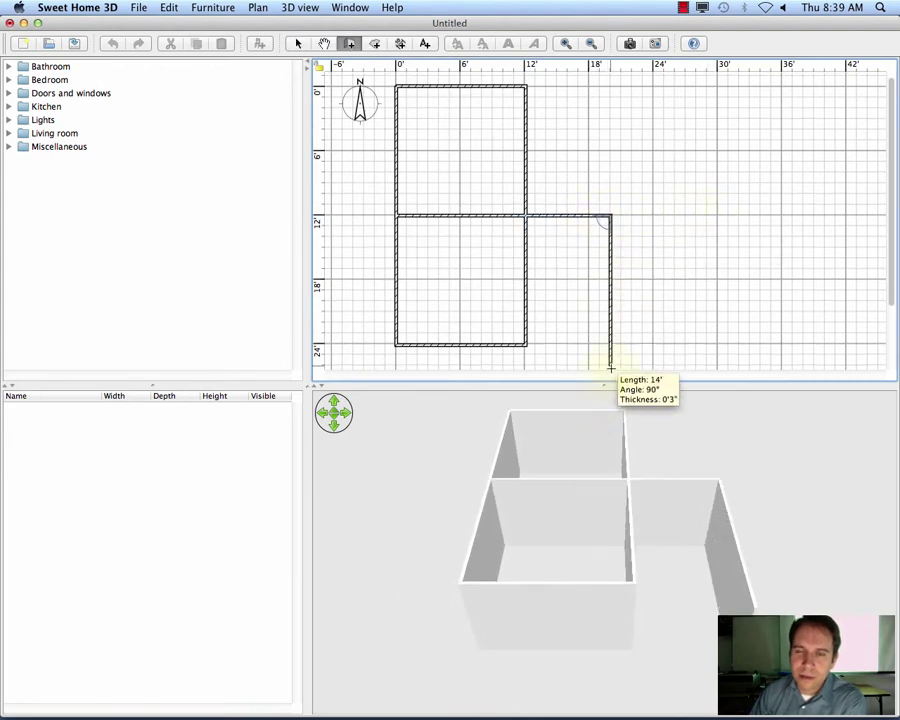
click(610, 345)
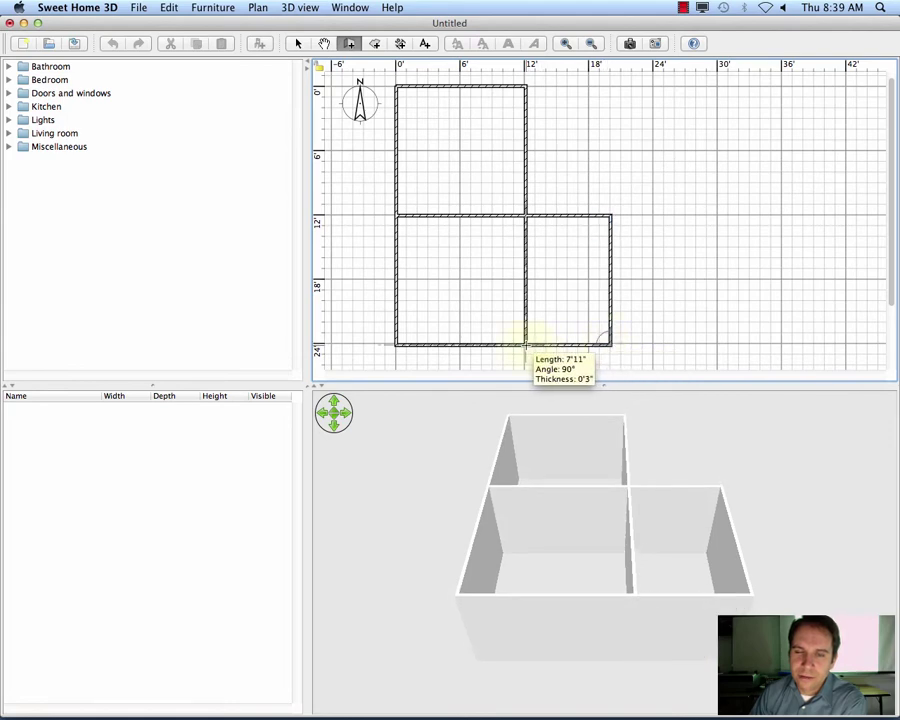
click(525, 345)
double_click(525, 345)
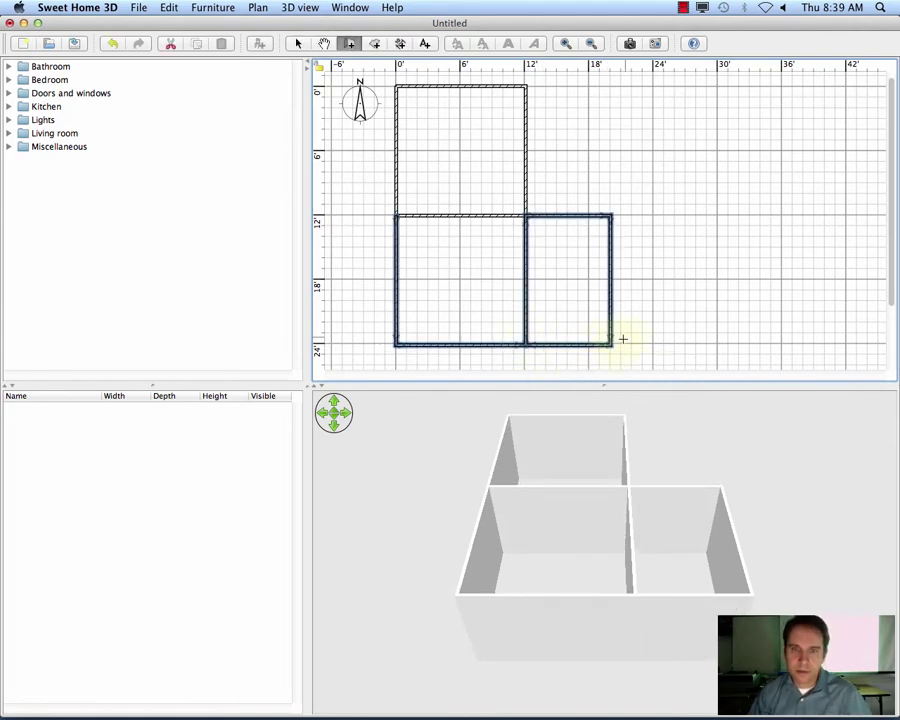
click(660, 244)
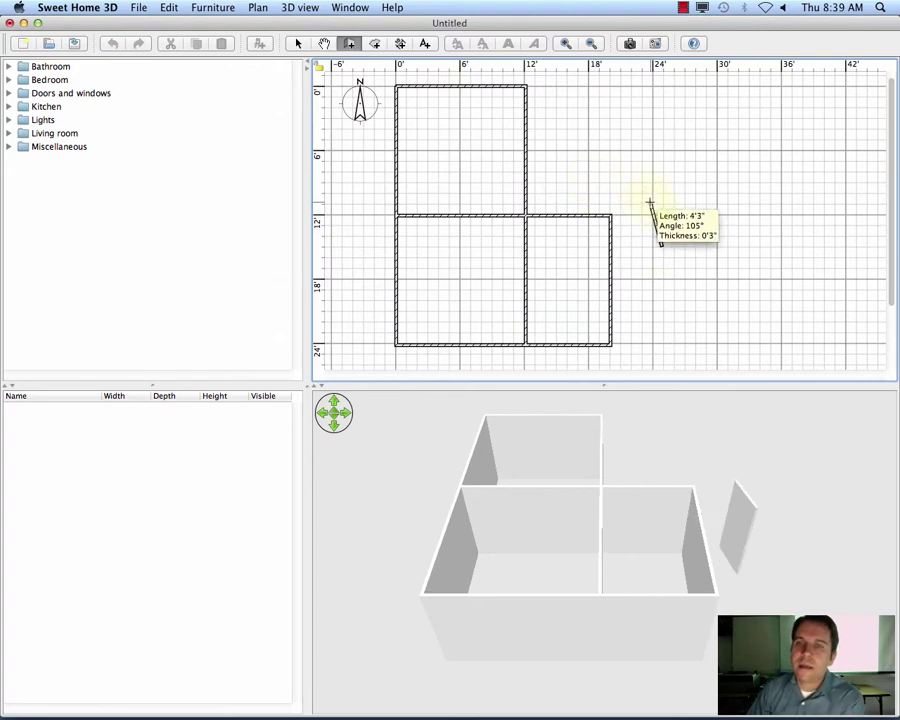
key(Escape)
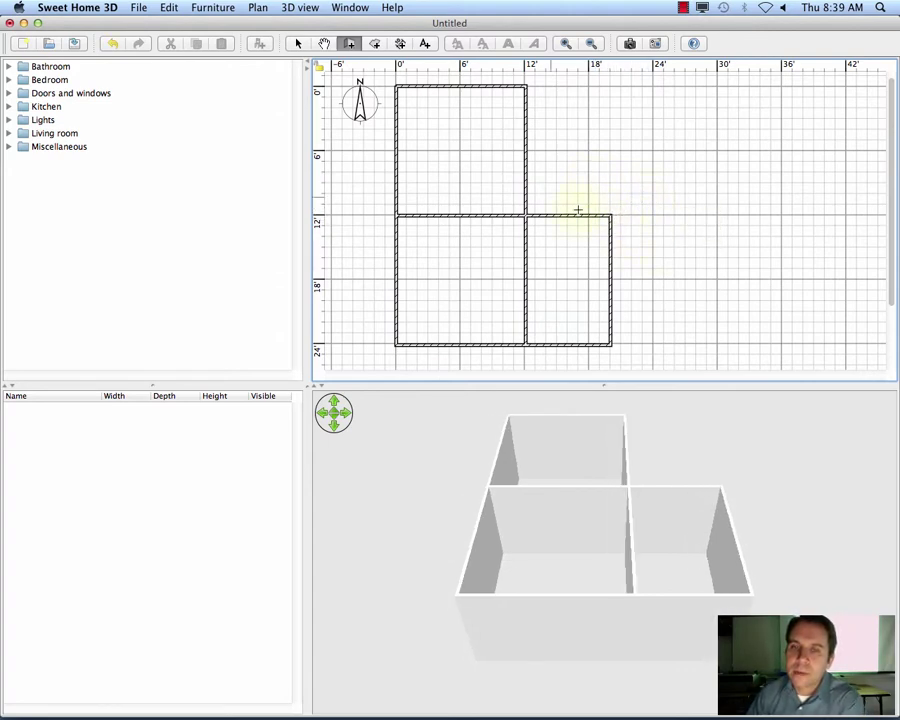
- Add walls for a room about 14' wide and 12' deep on the narrow room's east side, ending the wall chain
click(612, 345)
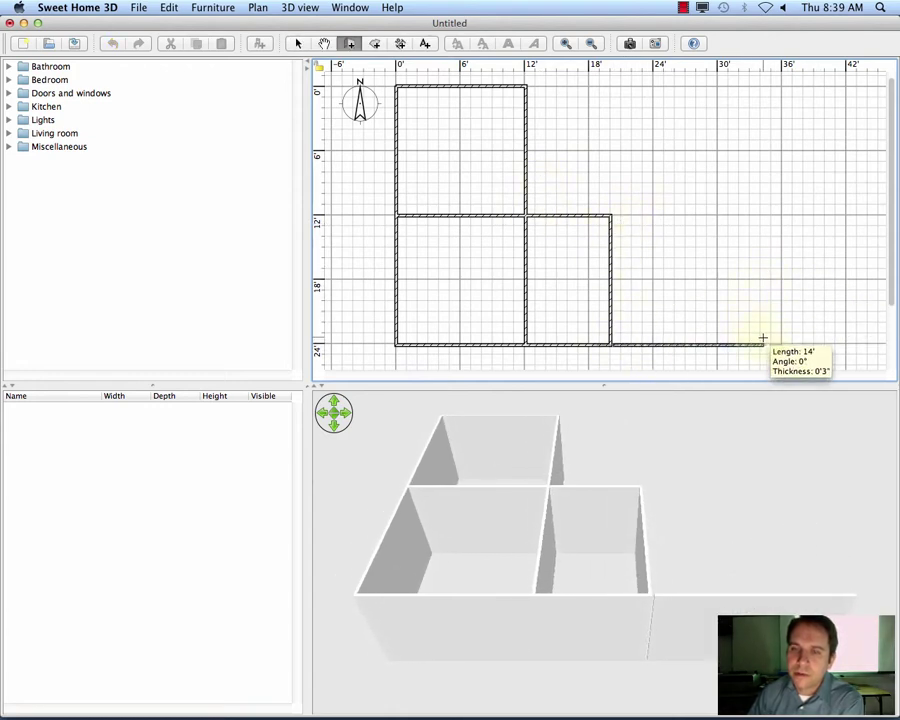
click(767, 345)
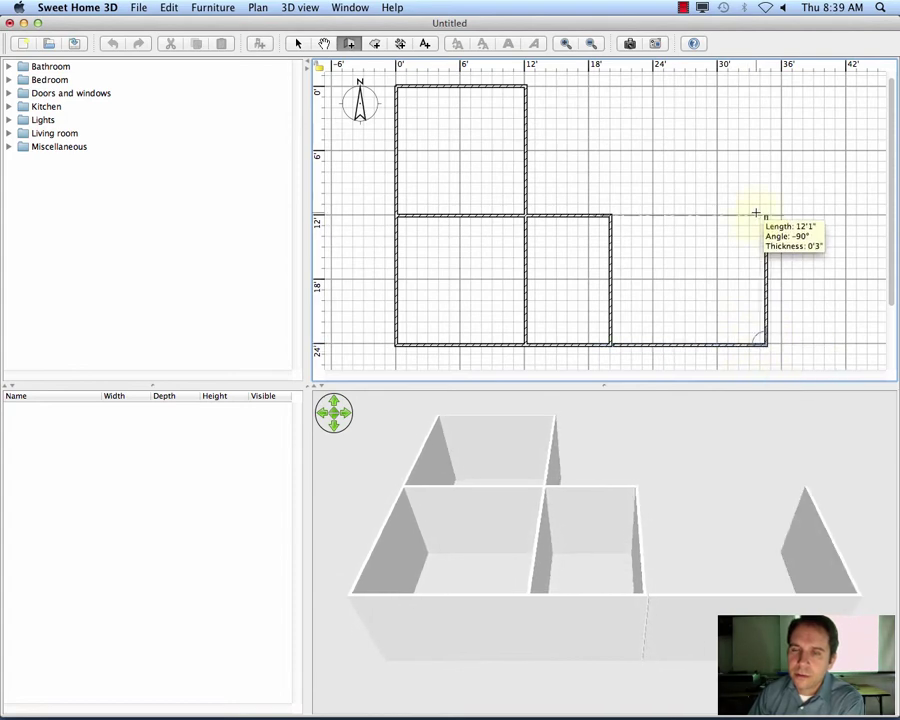
click(762, 216)
double_click(611, 215)
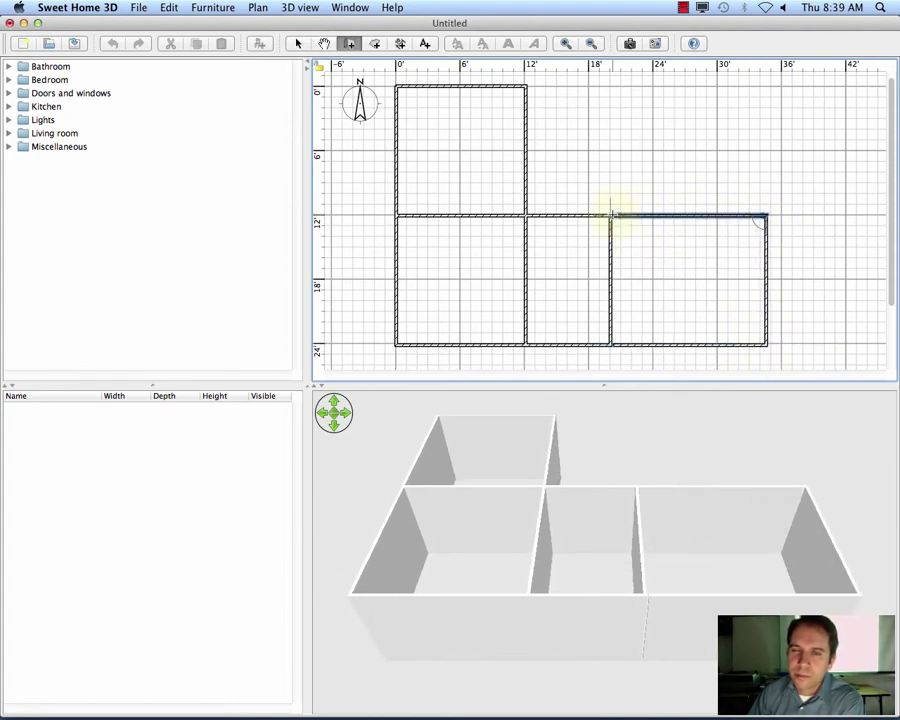
key(Escape)
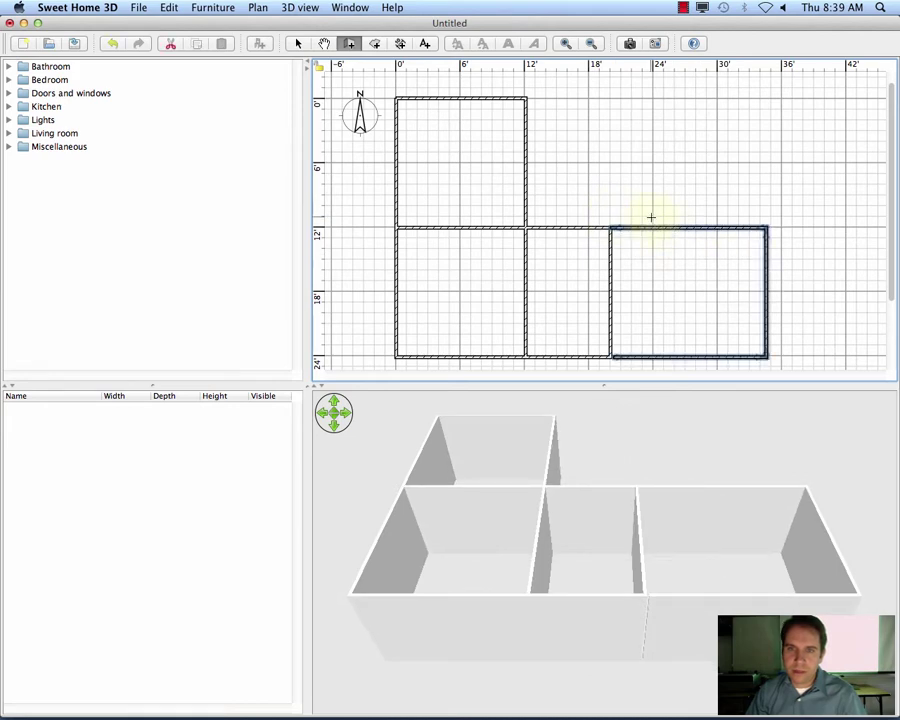
- Enclose the plan's northeast area with a north wall about 22'5" long and an east wall about 12'1" long
click(526, 97)
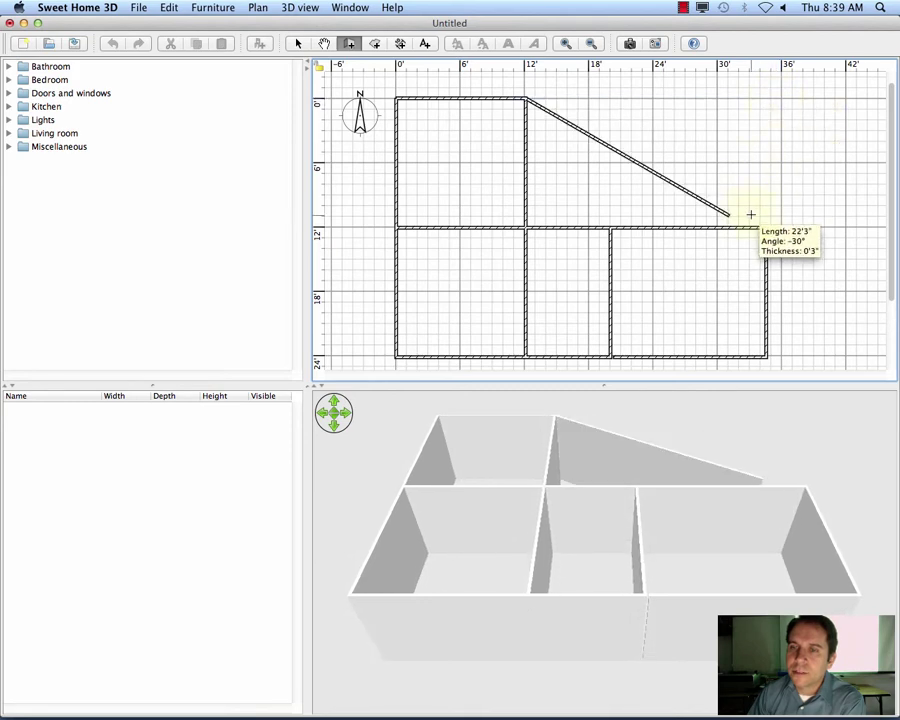
click(766, 100)
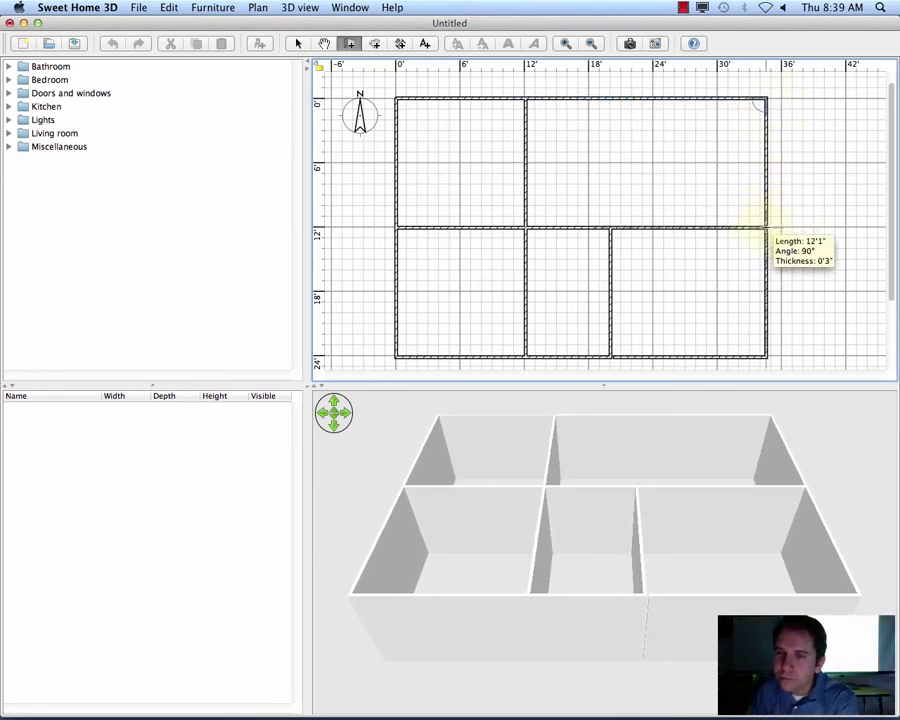
double_click(766, 228)
click(766, 229)
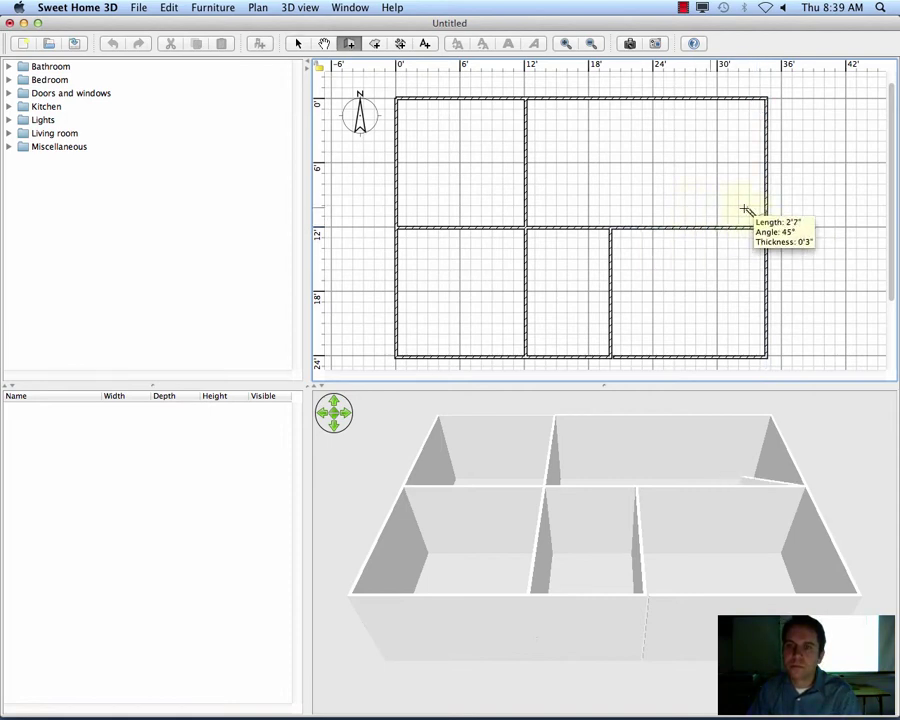
key(Escape)
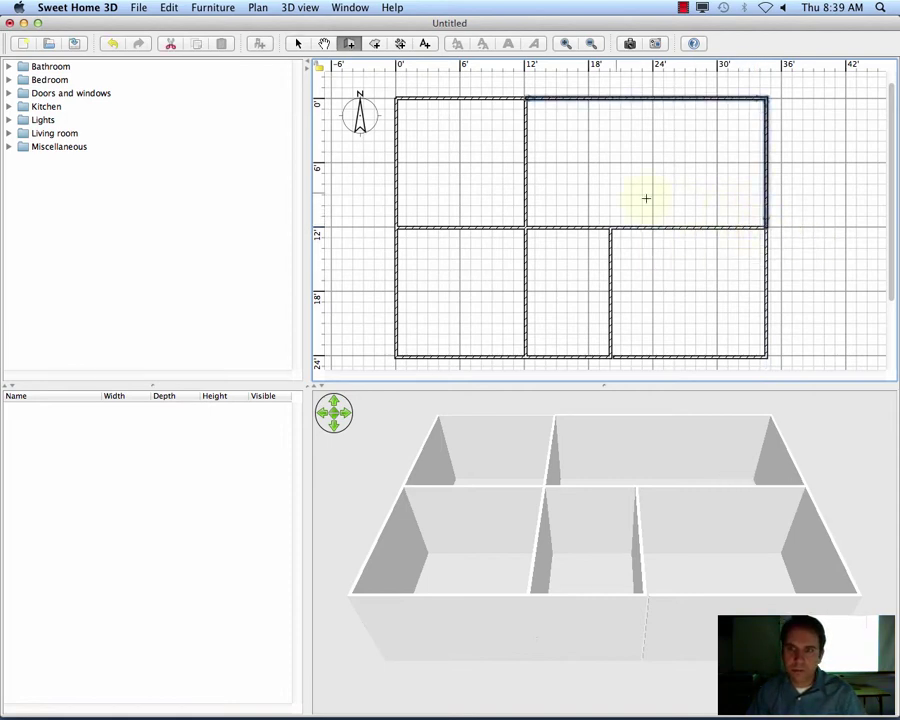
click(581, 184)
key(Escape)
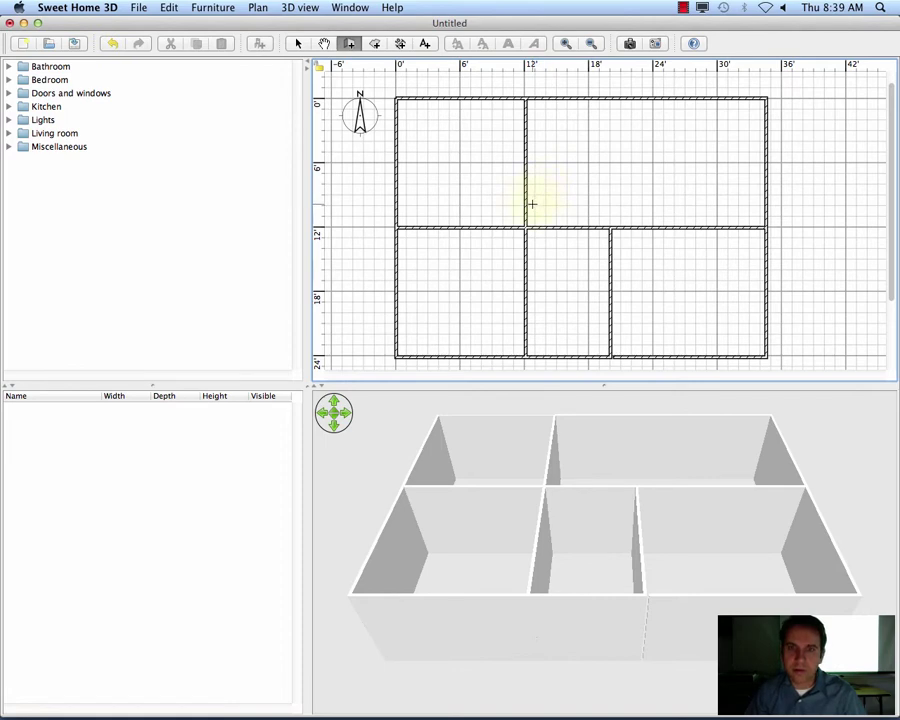
- Draw an east-west dividing wall about 22'5" long across the northeast area, about 8' south of the north wall
click(526, 183)
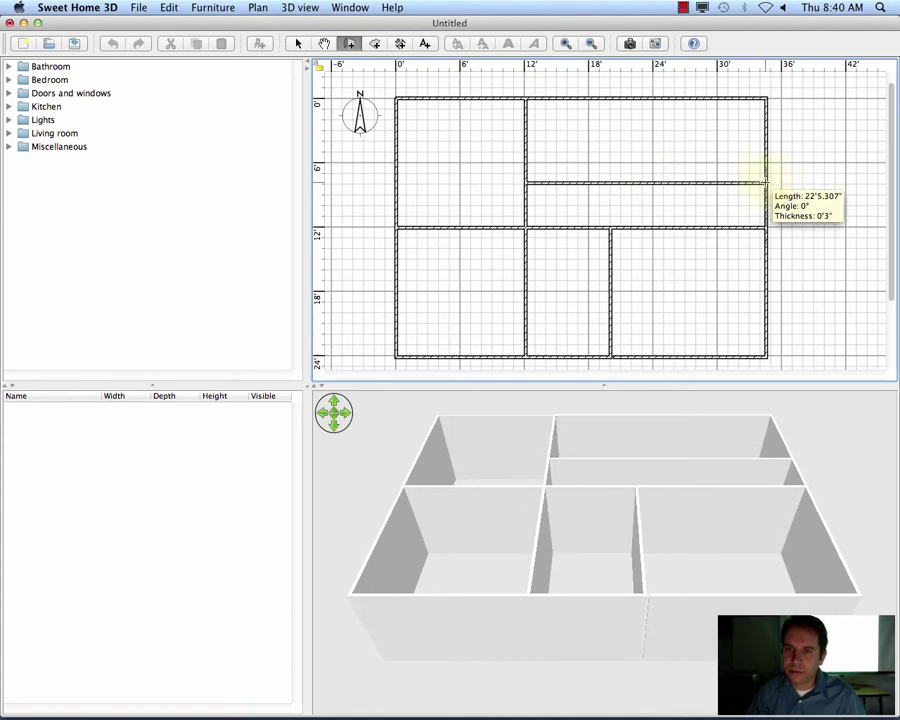
double_click(765, 183)
click(765, 183)
scroll(667, 190, down, 2)
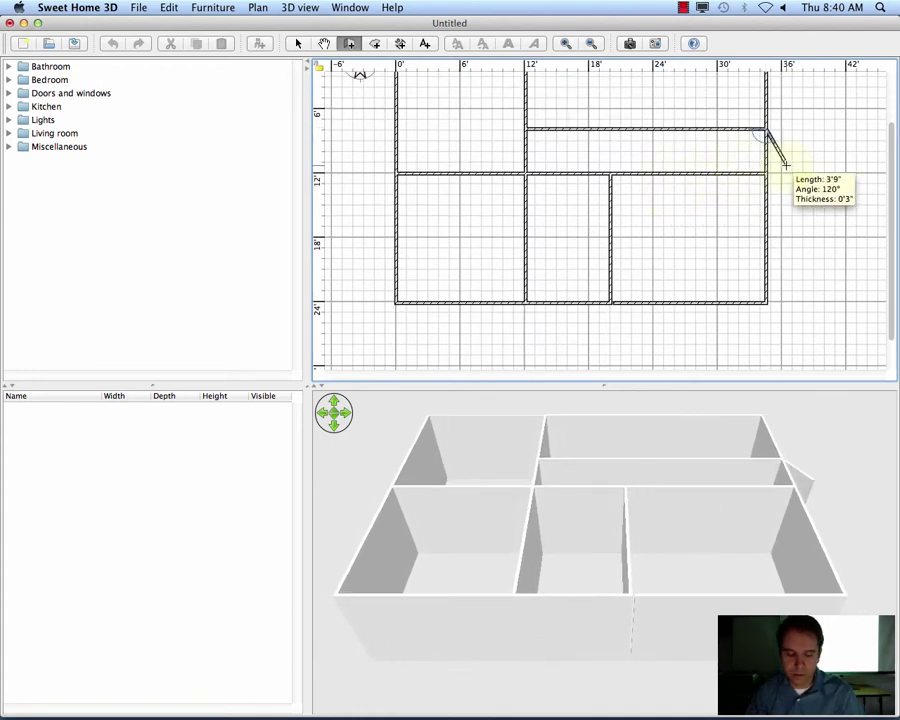
key(Escape)
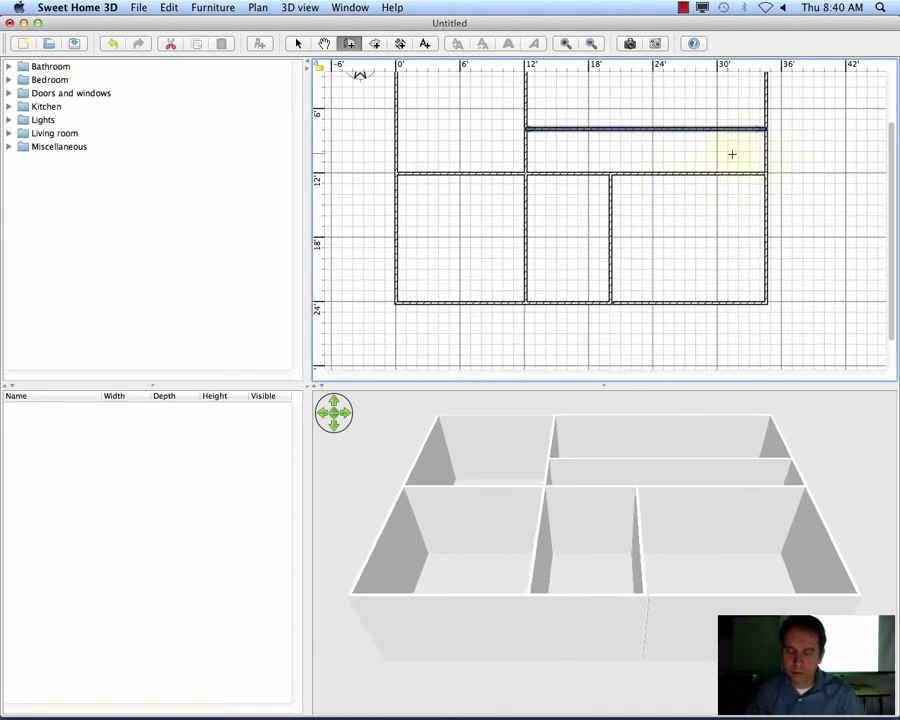
- Draw a short north-south wall about 4' long at the 24' mark, splitting the narrow strip into two spaces
click(651, 130)
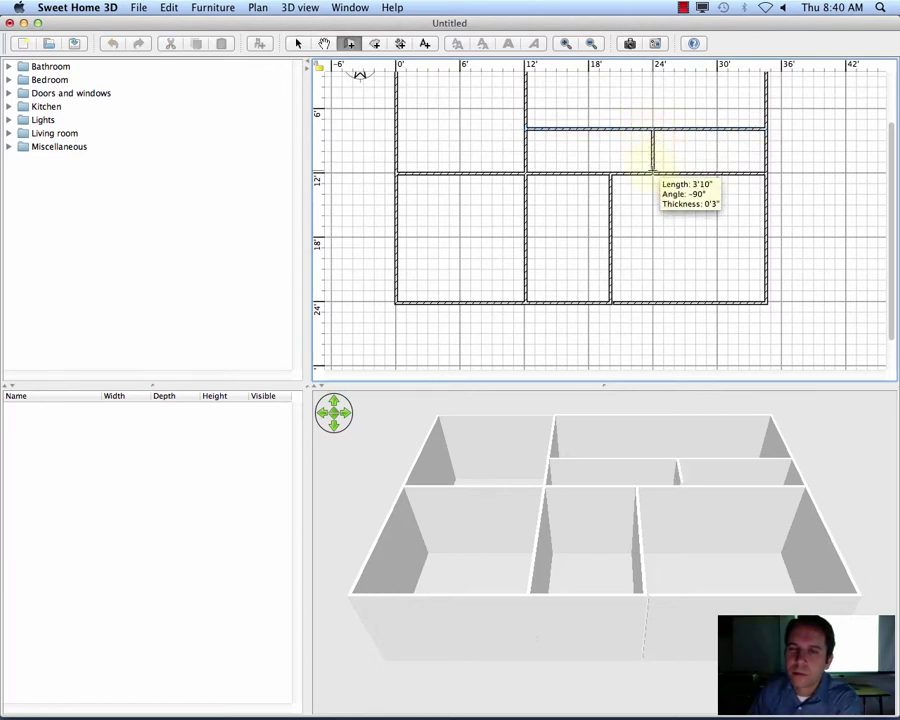
double_click(651, 173)
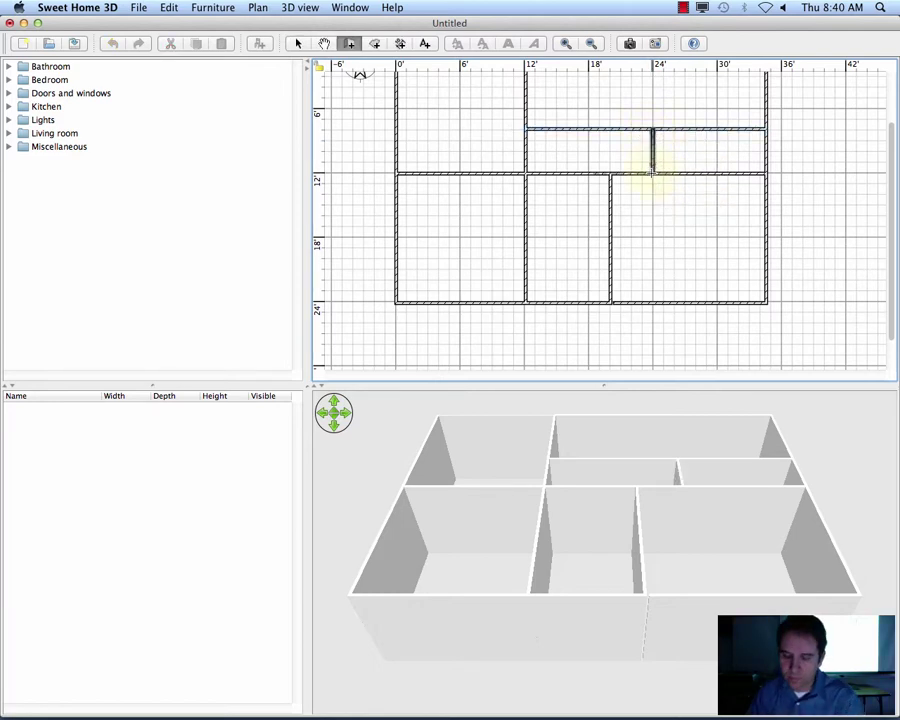
key(Escape)
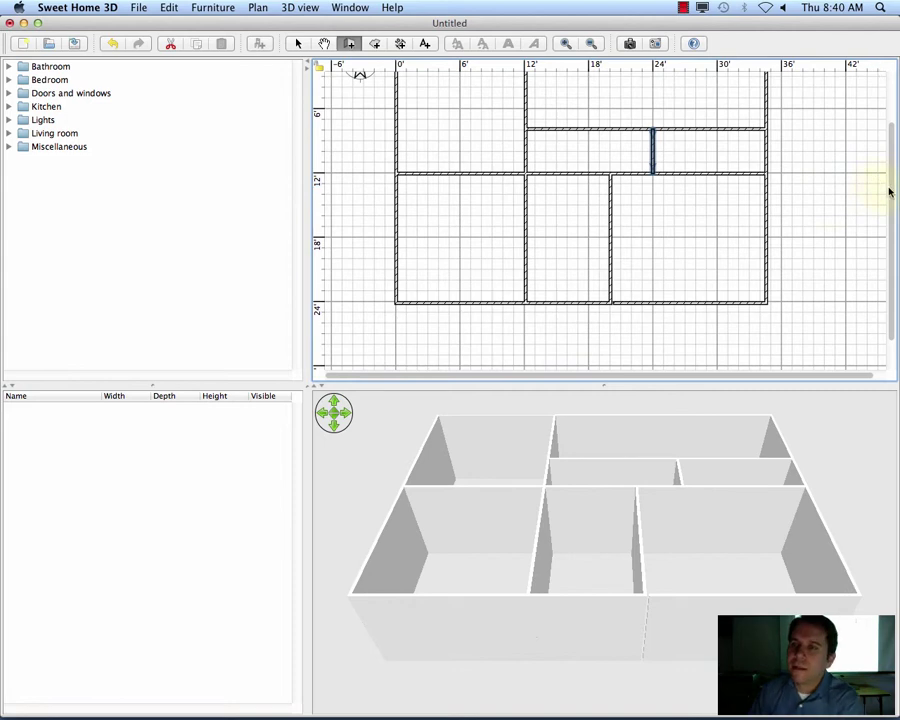
- Create room surfaces in all the enclosed areas except the southeast one
scroll(889, 192, up, 3)
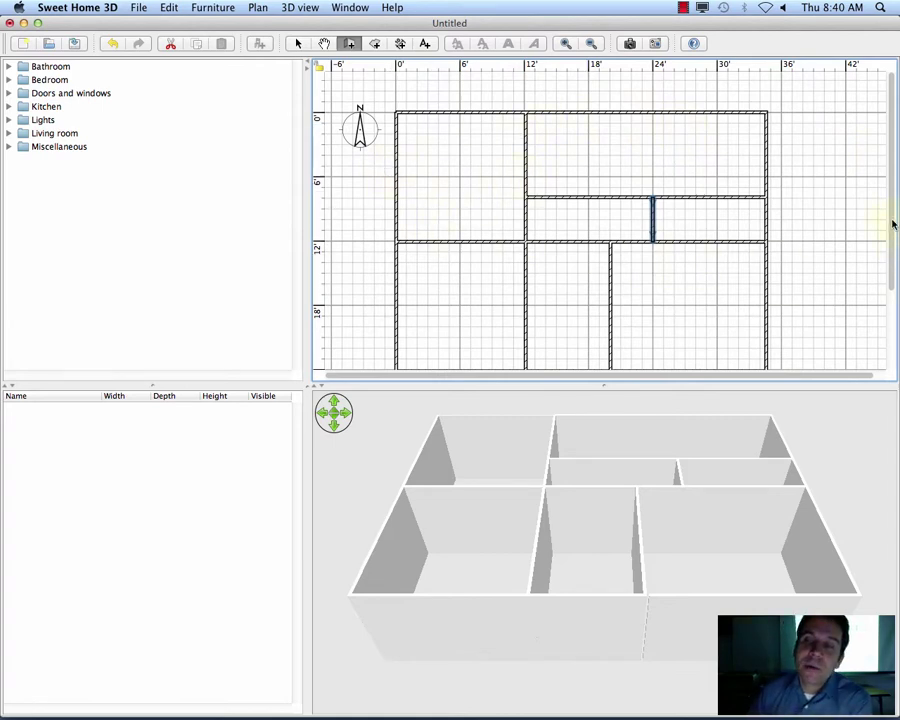
drag(893, 224, 886, 234)
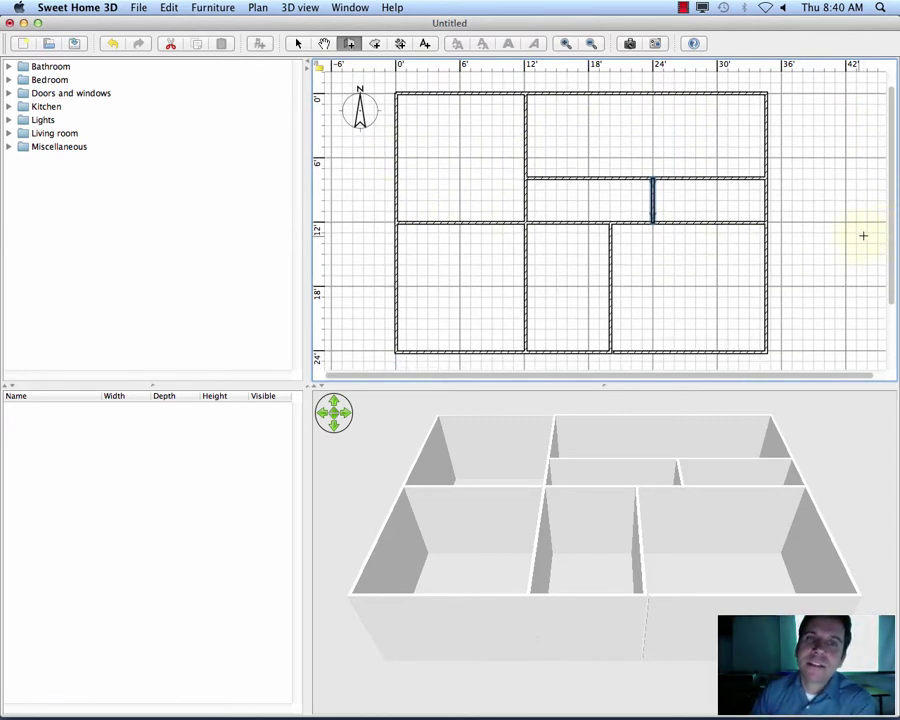
click(375, 44)
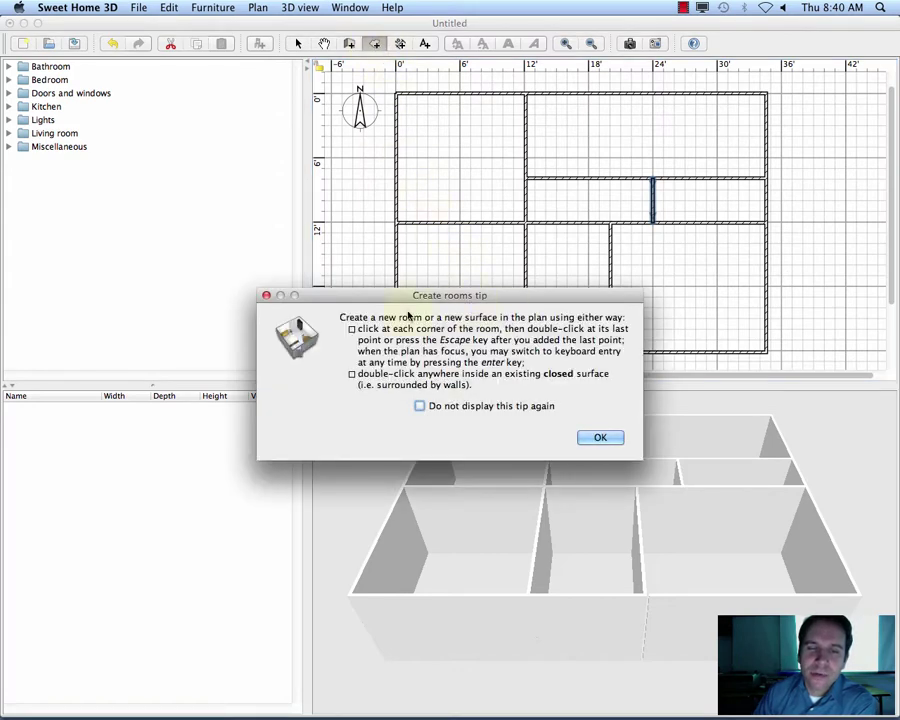
click(604, 438)
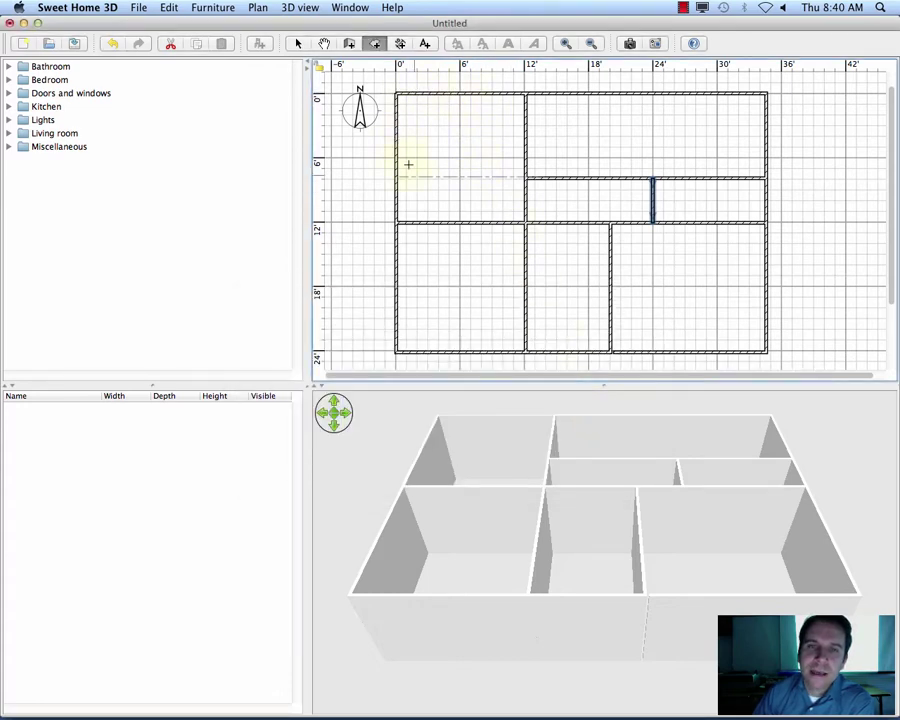
double_click(464, 167)
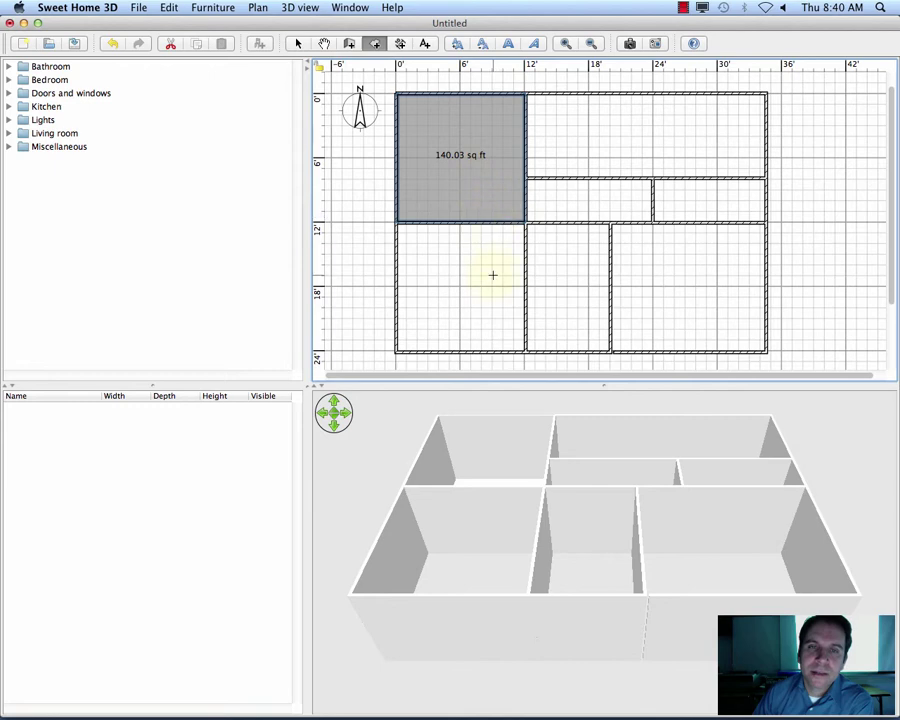
double_click(463, 285)
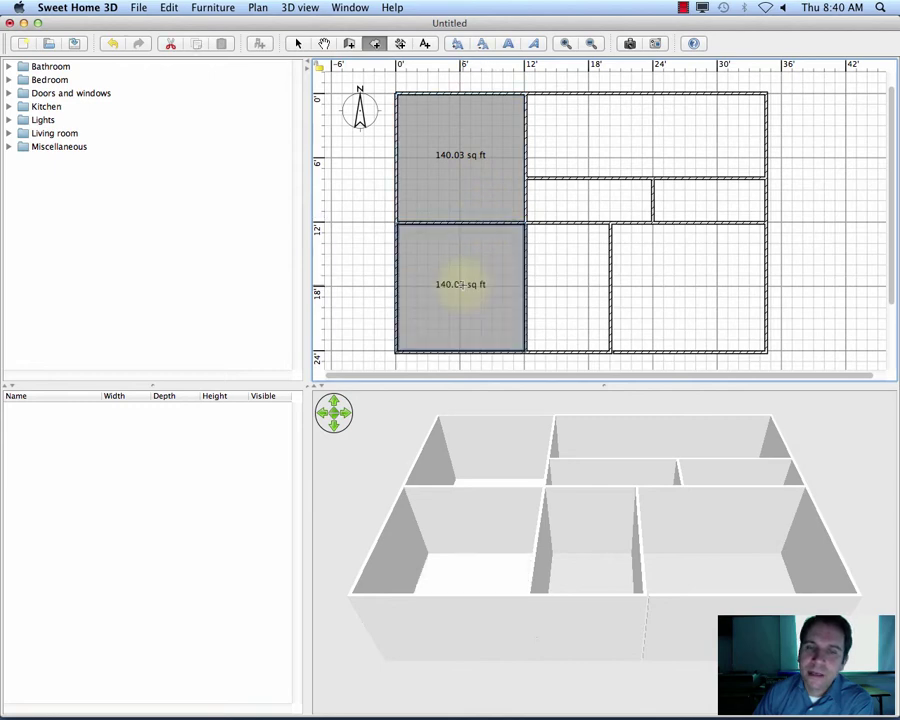
double_click(583, 284)
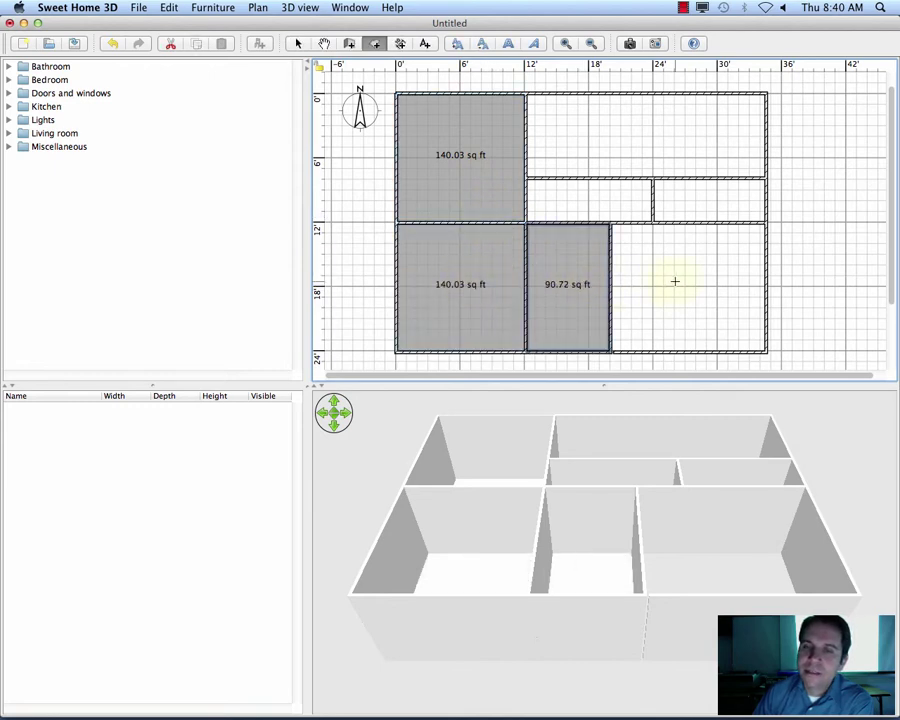
double_click(710, 201)
double_click(589, 201)
double_click(615, 151)
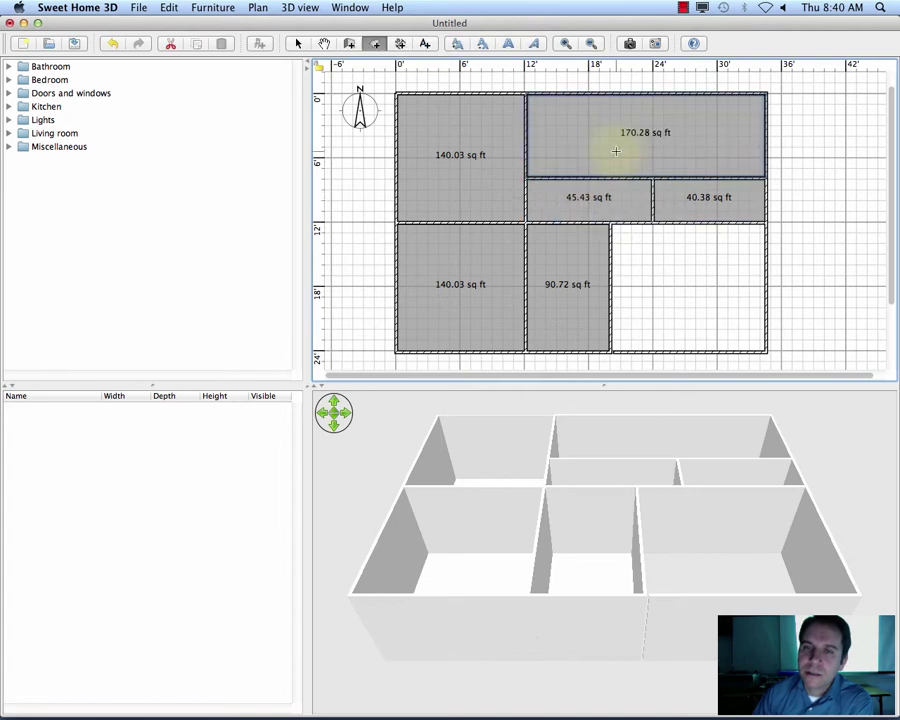
- Try to create a room surface in the southeast area
click(700, 288)
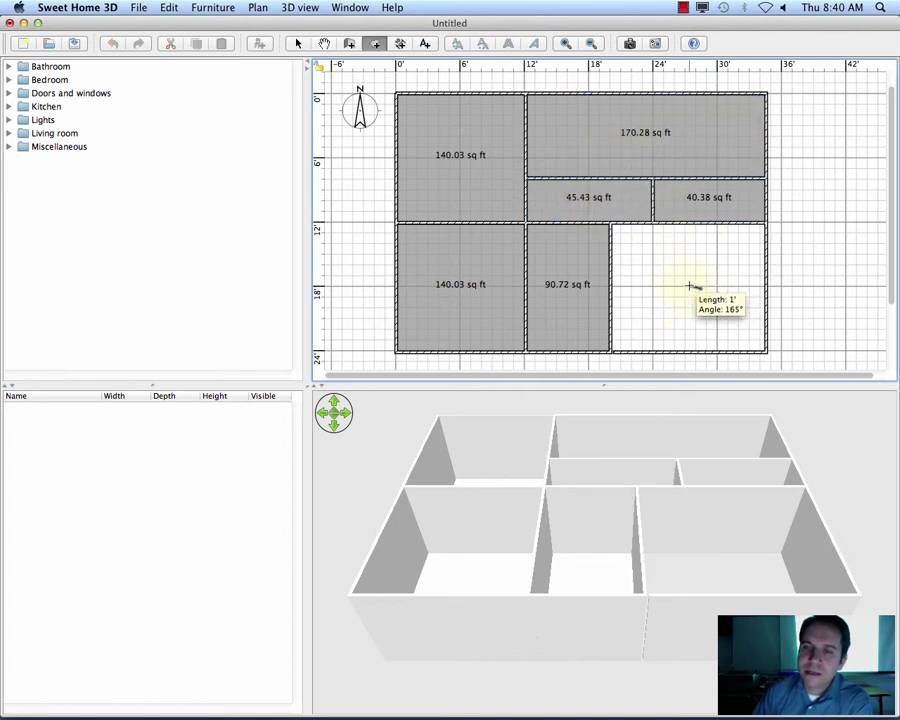
key(Escape)
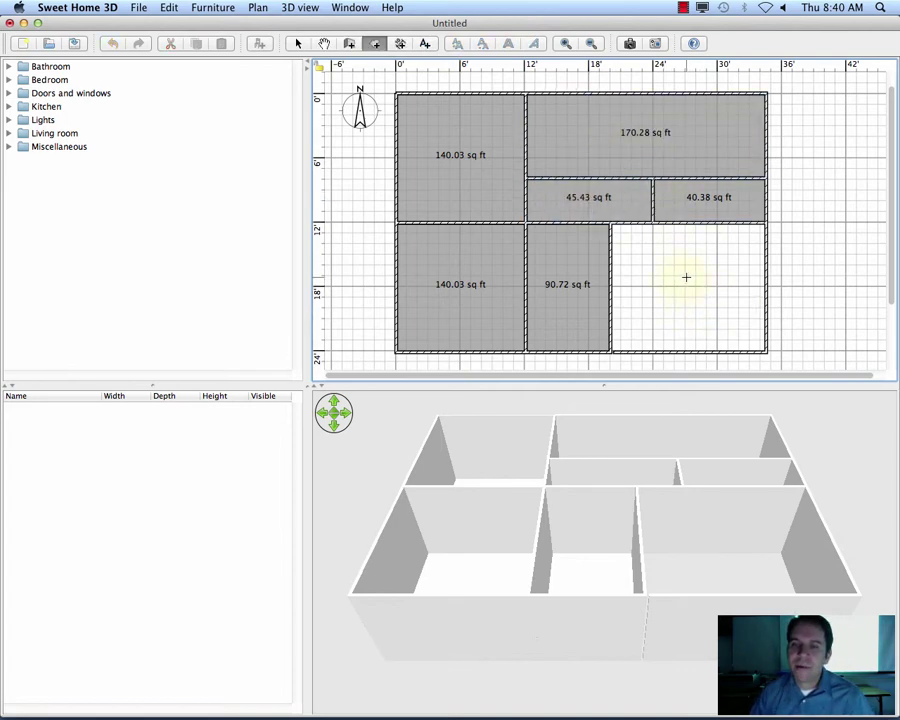
click(686, 277)
key(Escape)
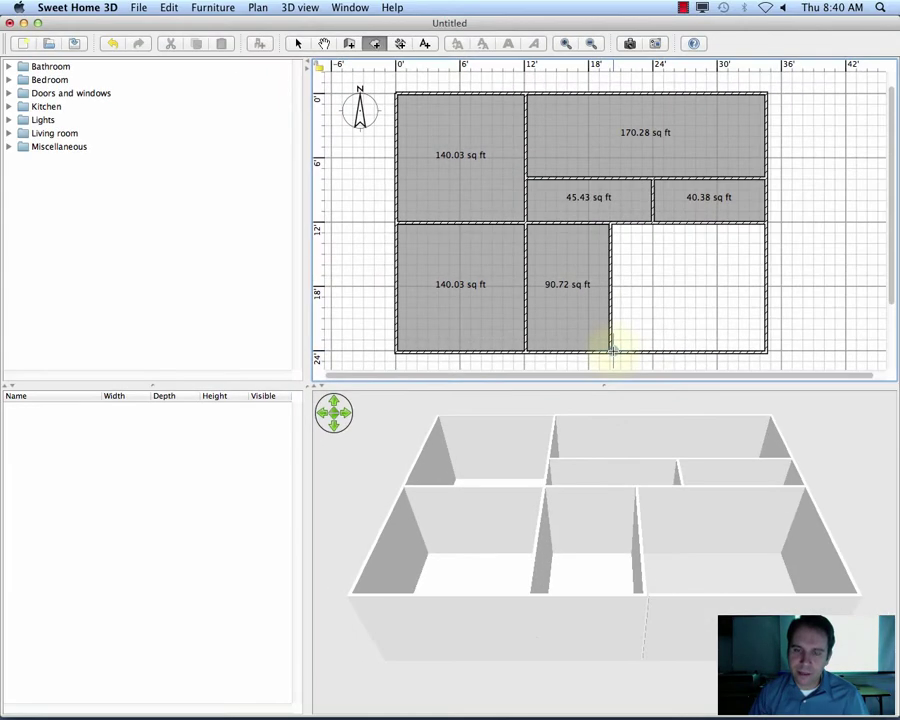
- Extend the west end of the southeast area's south wall to meet the dividing wall, closing the corner gap
scroll(613, 349, down, 5)
scroll(582, 329, up, 5)
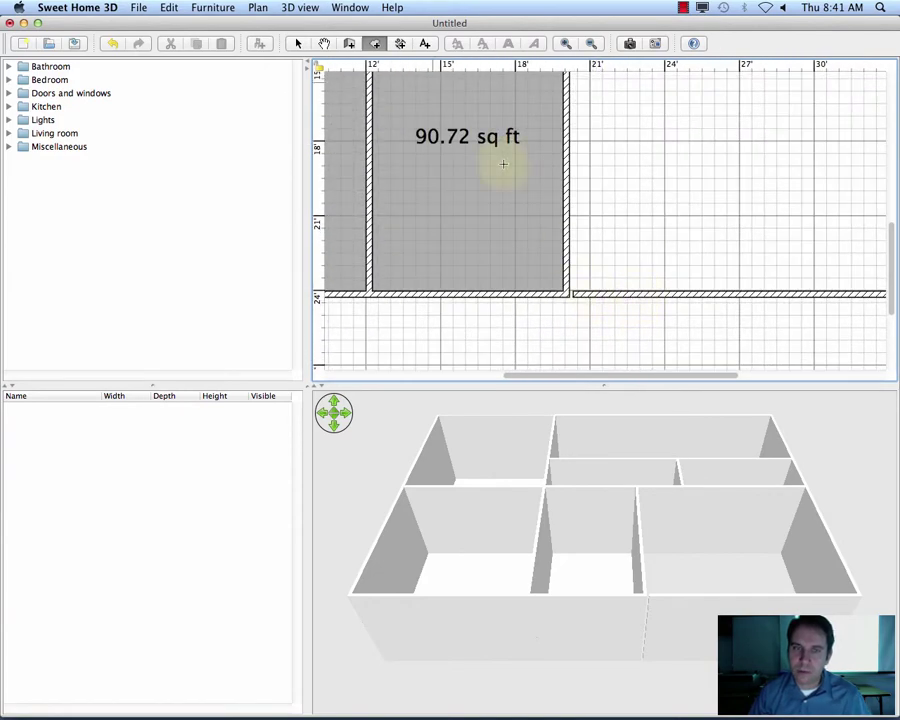
click(297, 43)
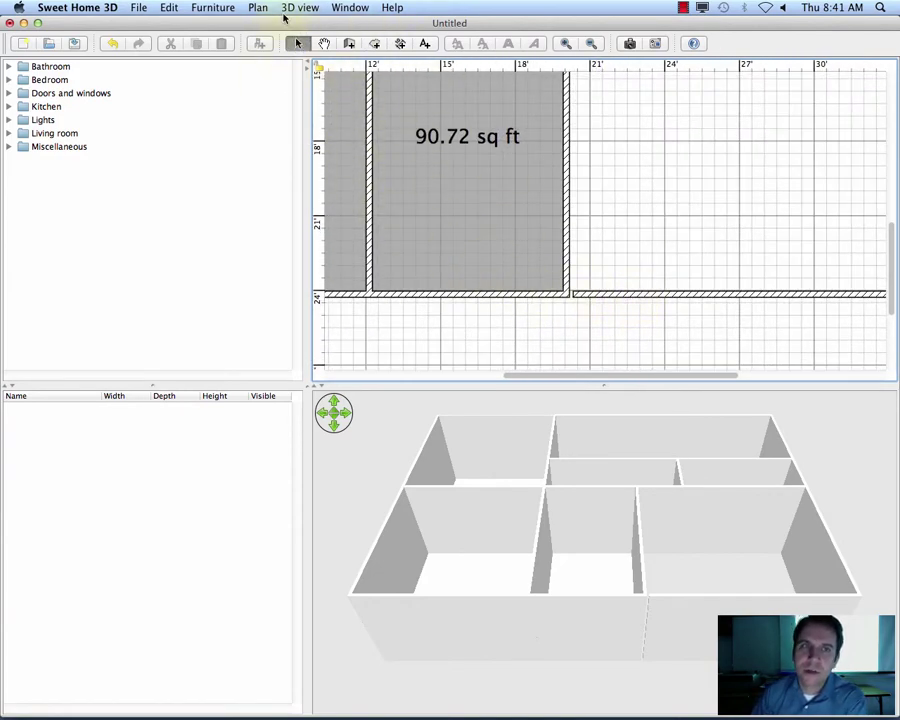
click(599, 294)
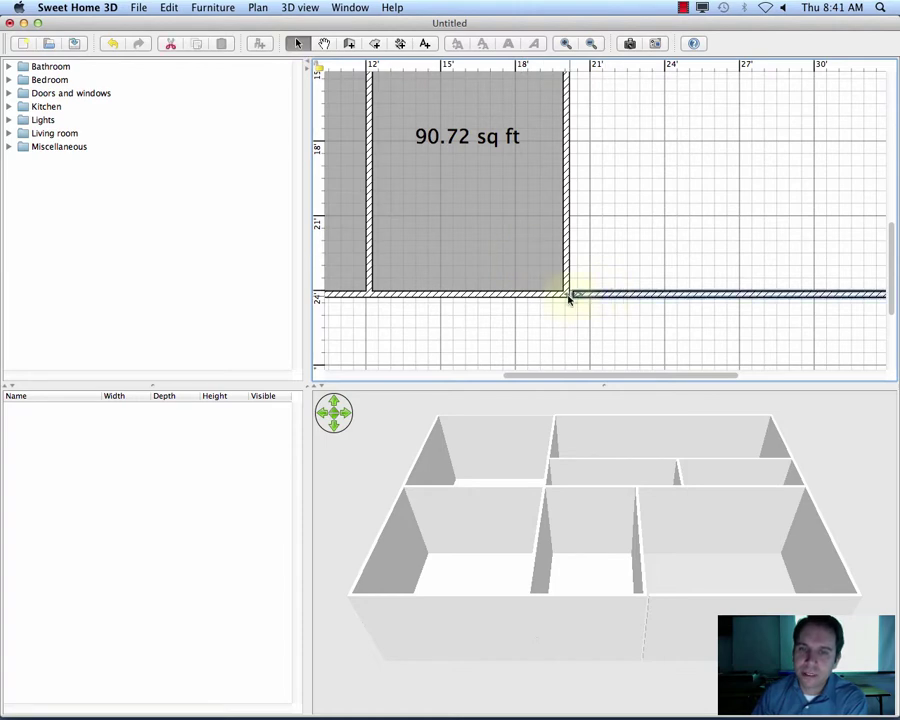
drag(572, 293, 566, 294)
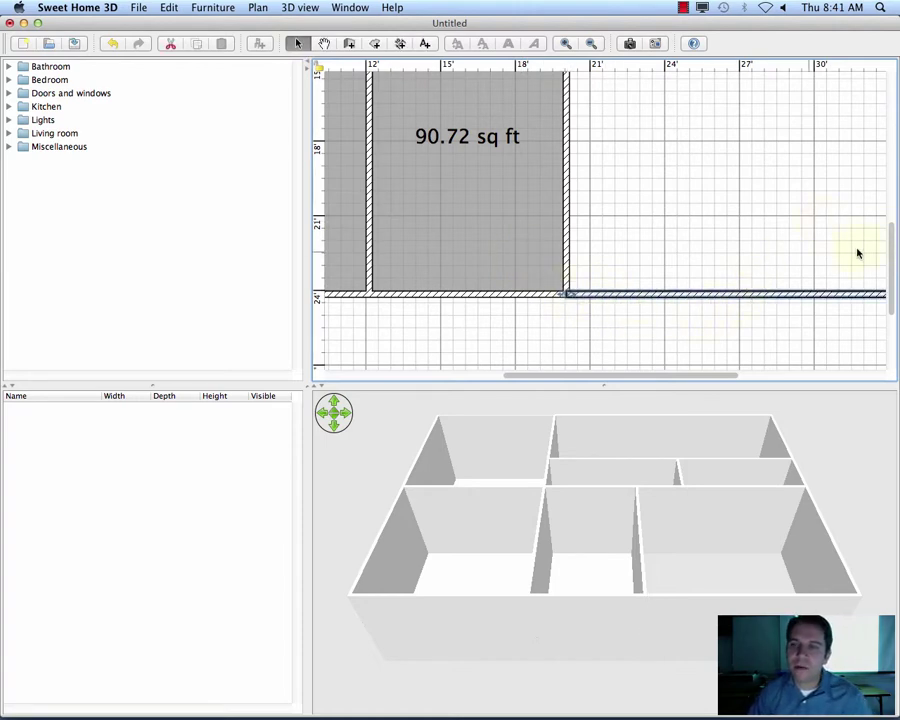
click(752, 244)
- Create a room surface in the southeast area, turning off further display of the room creation tip
scroll(648, 196, right, 2)
scroll(648, 196, up, 5)
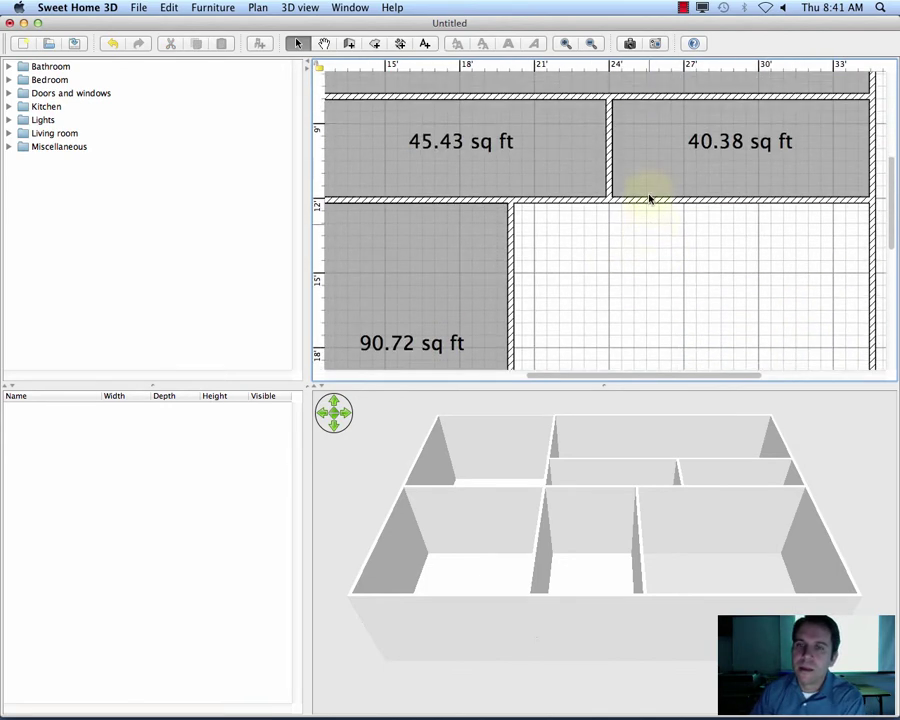
scroll(646, 196, down, 4)
click(374, 43)
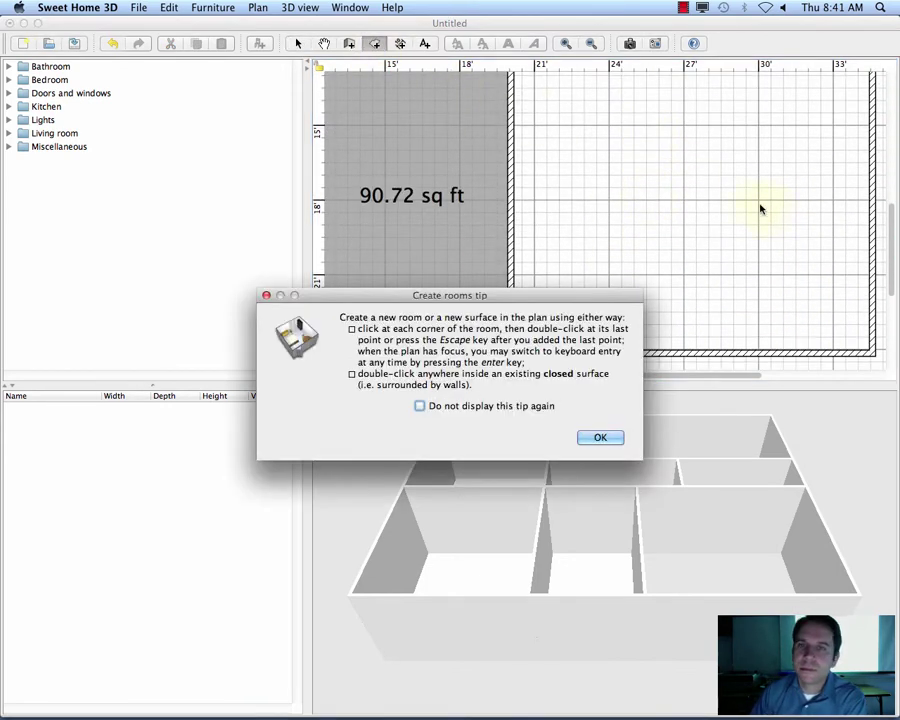
click(420, 406)
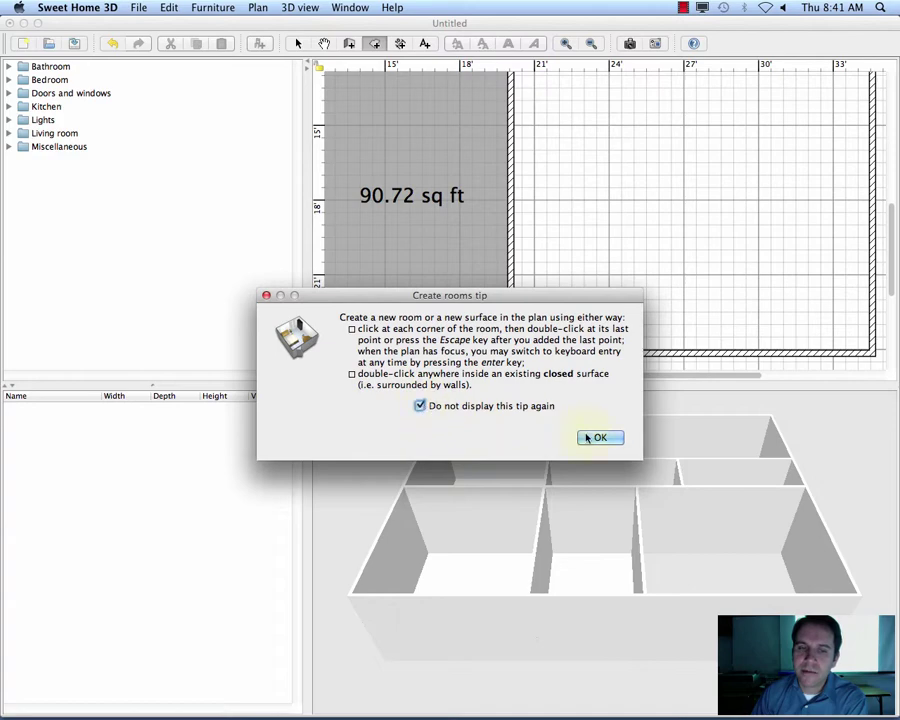
click(598, 437)
double_click(665, 249)
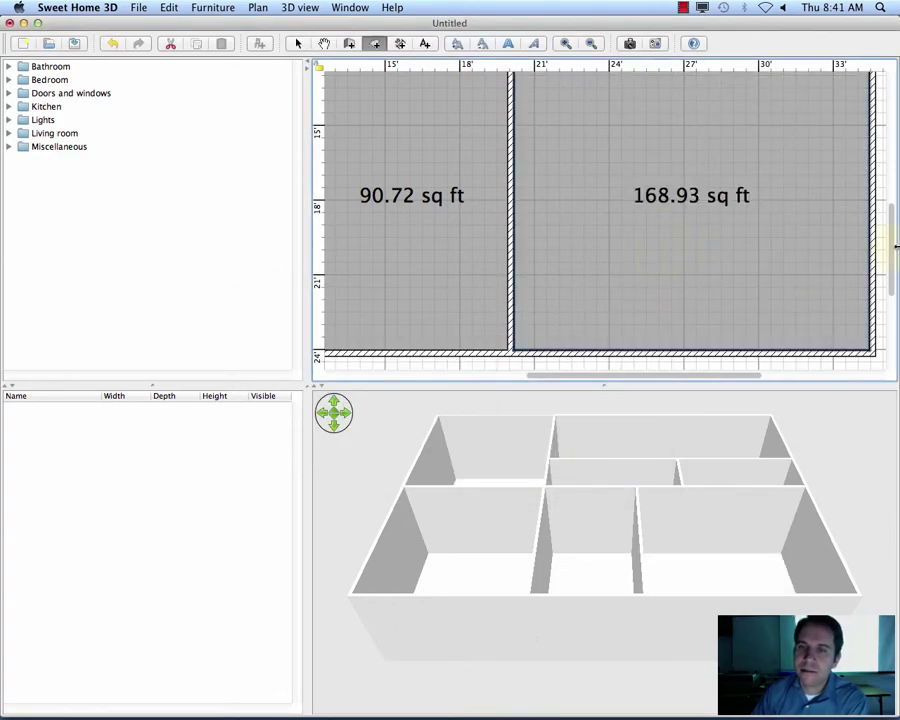
- Zoom out and reframe the plan to view the whole house layout
scroll(704, 214, up, 3)
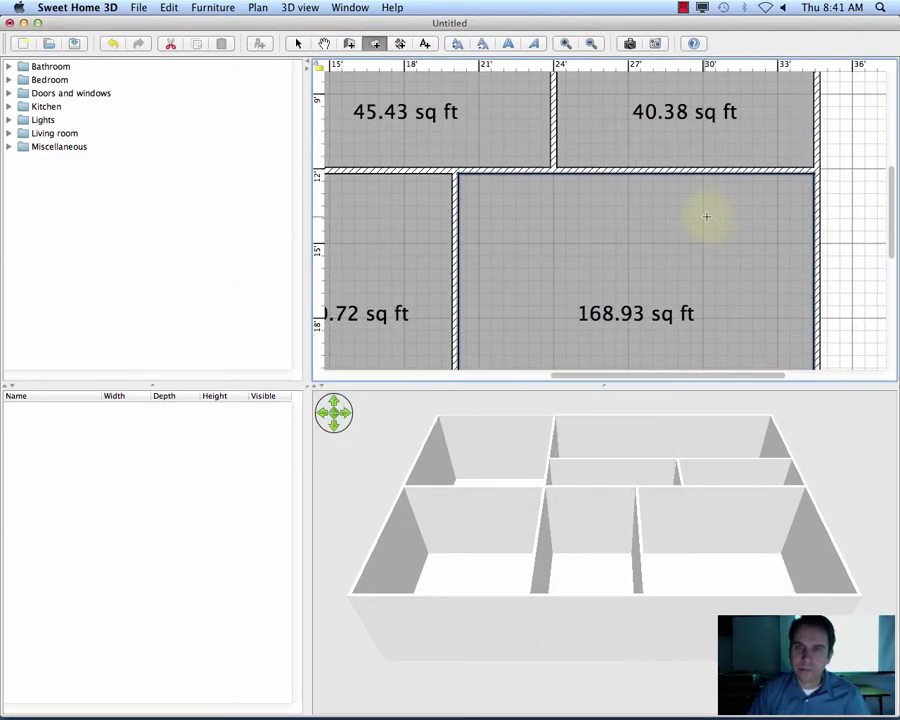
ctrl+scroll(686, 214, down, 2)
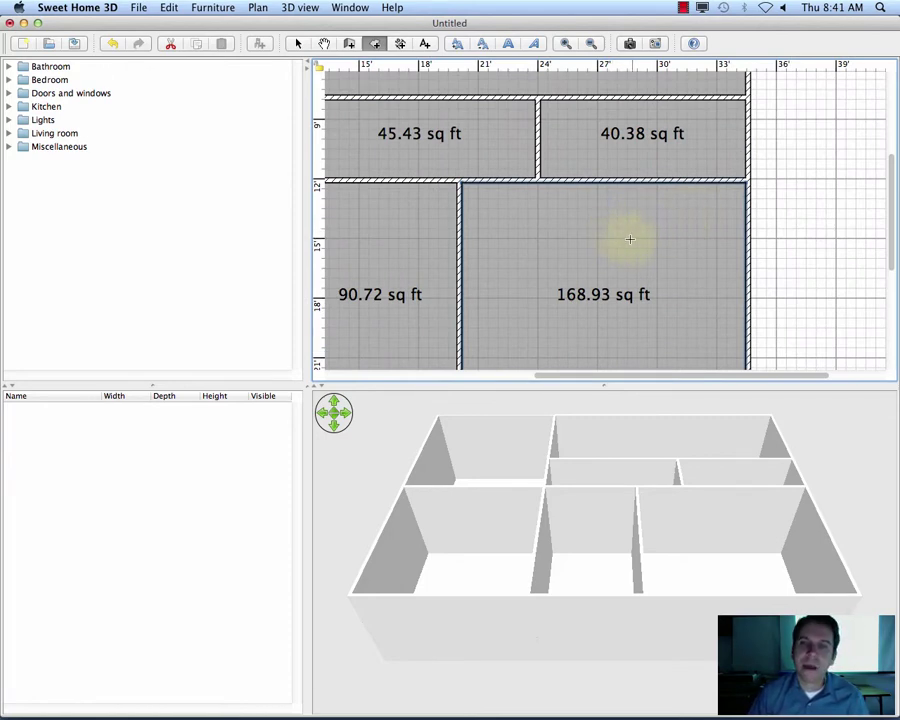
ctrl+scroll(632, 235, down, 5)
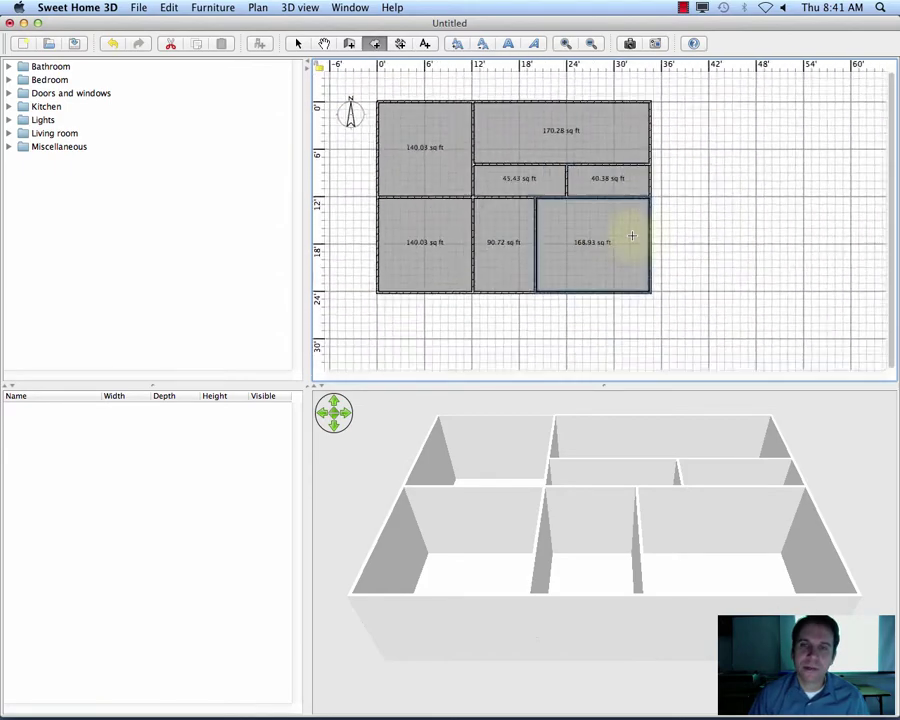
ctrl+scroll(632, 235, up, 4)
ctrl+scroll(632, 235, down, 3)
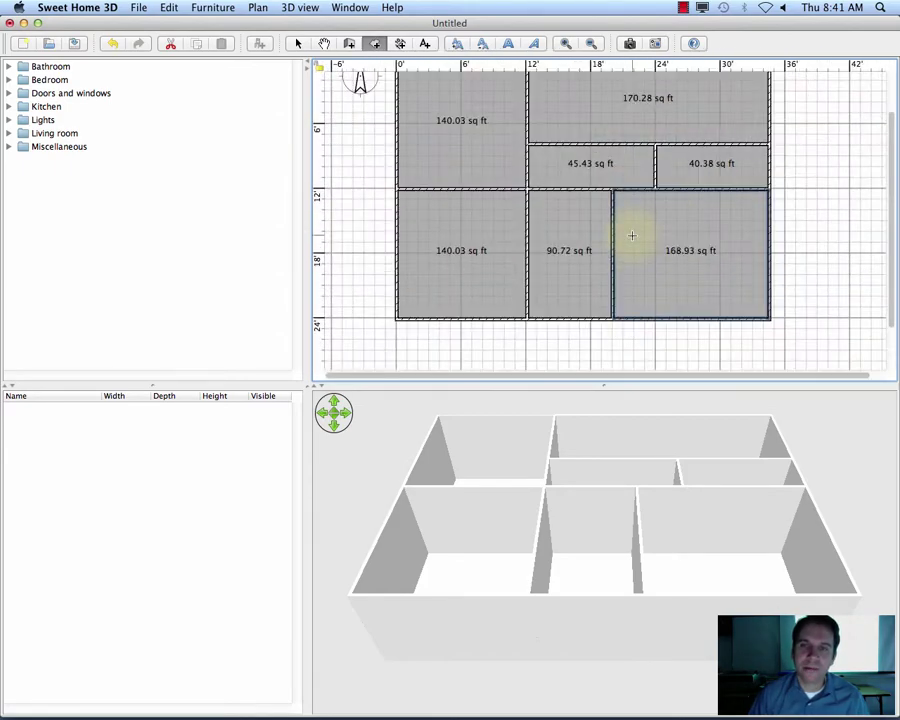
drag(895, 263, 893, 237)
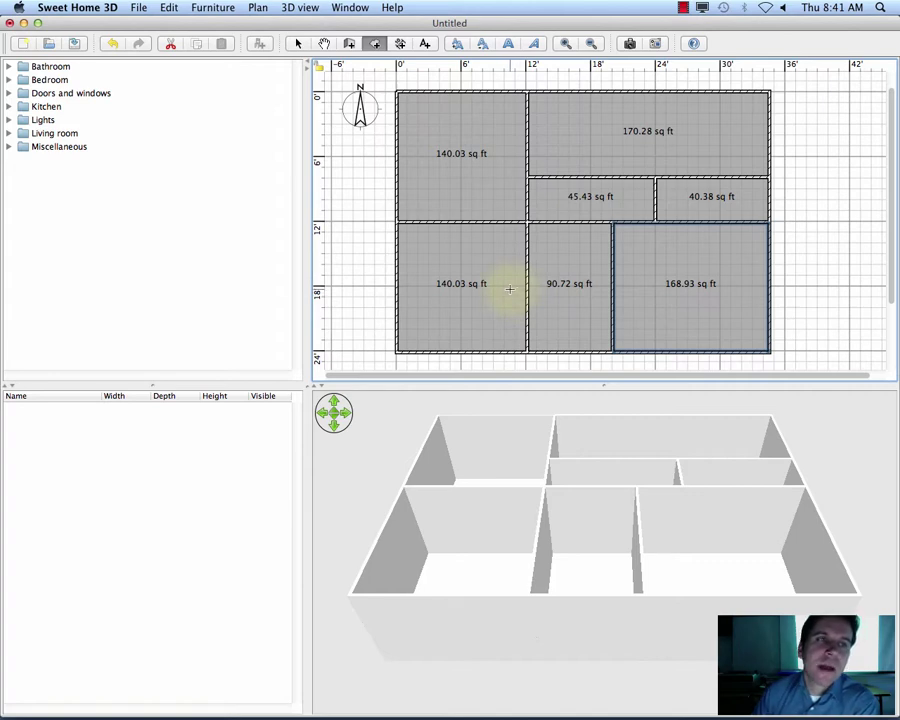
- Add a door near the east end of the northwest room's north wall and a door frame between that room and the hallway
click(36, 93)
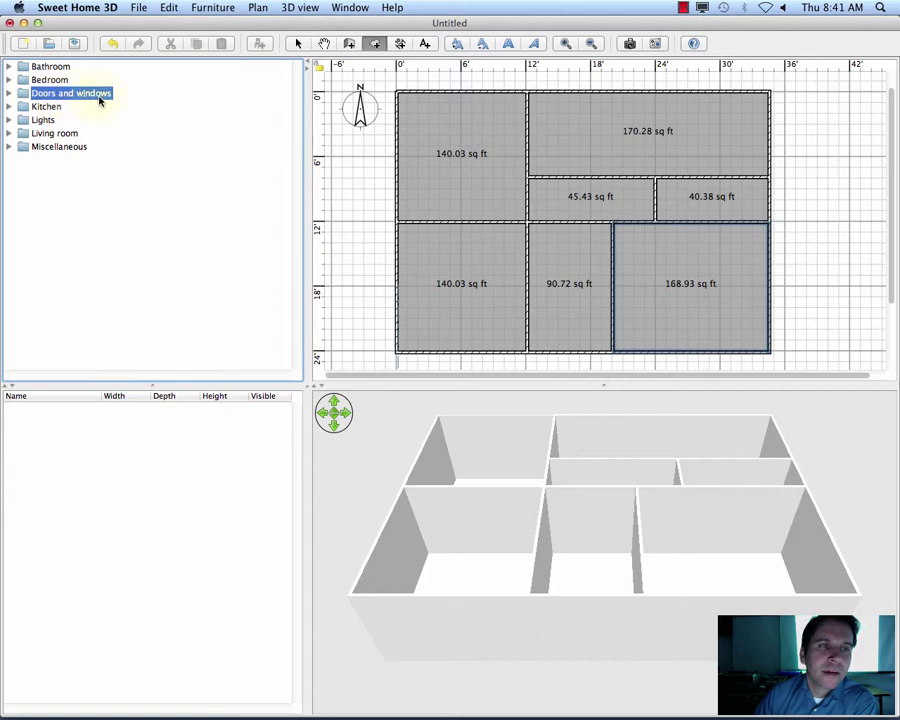
click(8, 93)
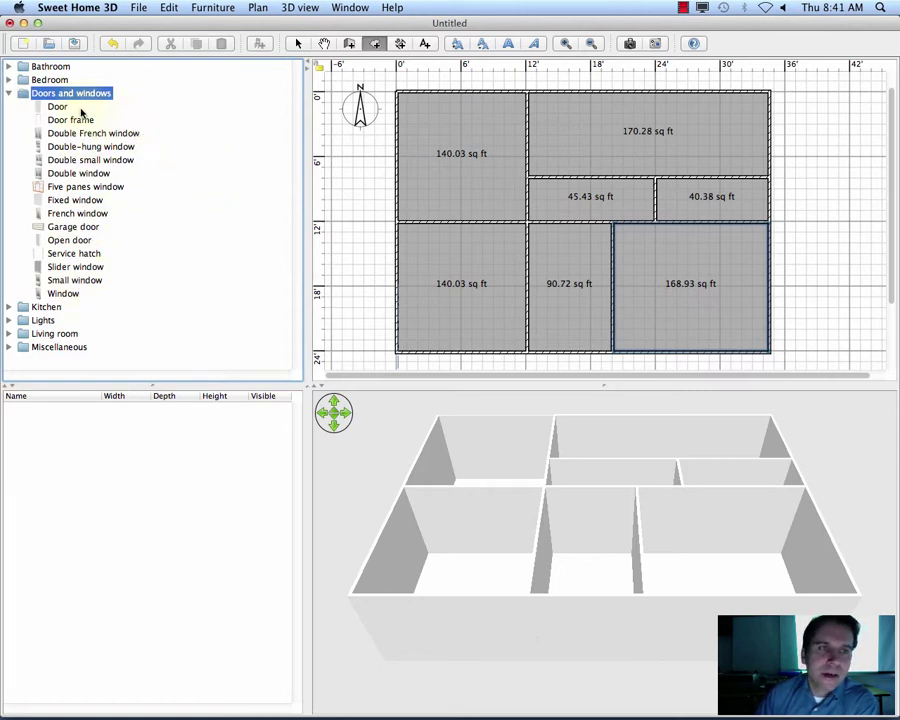
drag(52, 106, 484, 95)
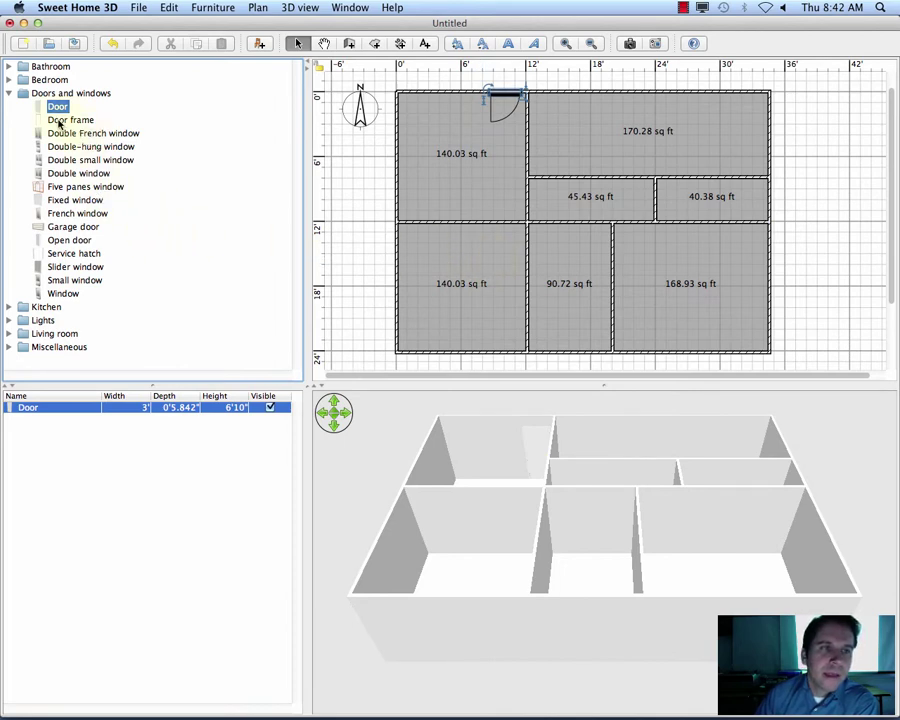
mouse_move(42, 123)
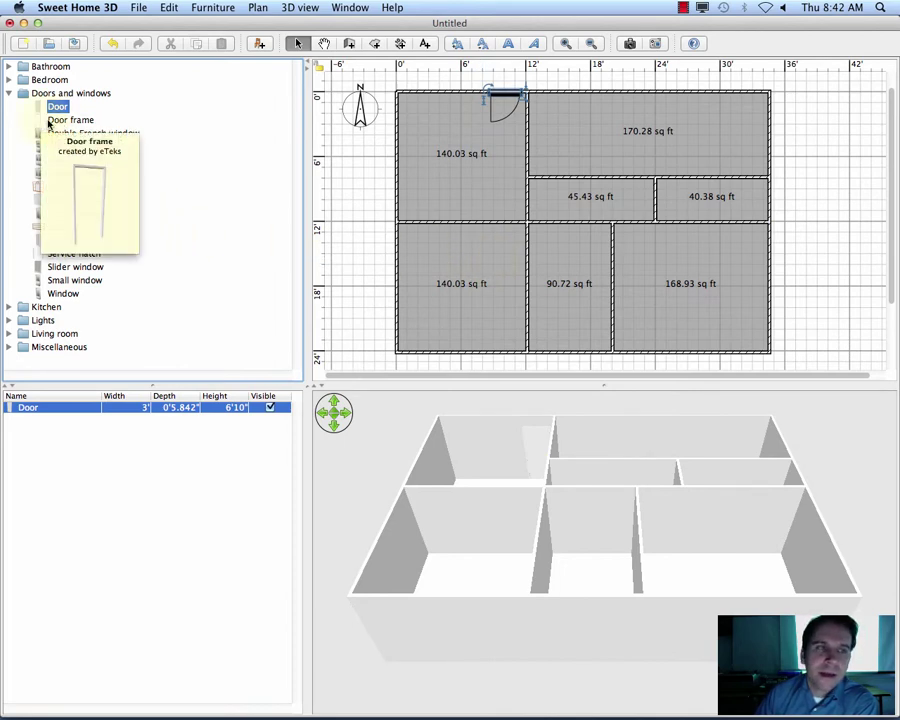
drag(42, 123, 526, 188)
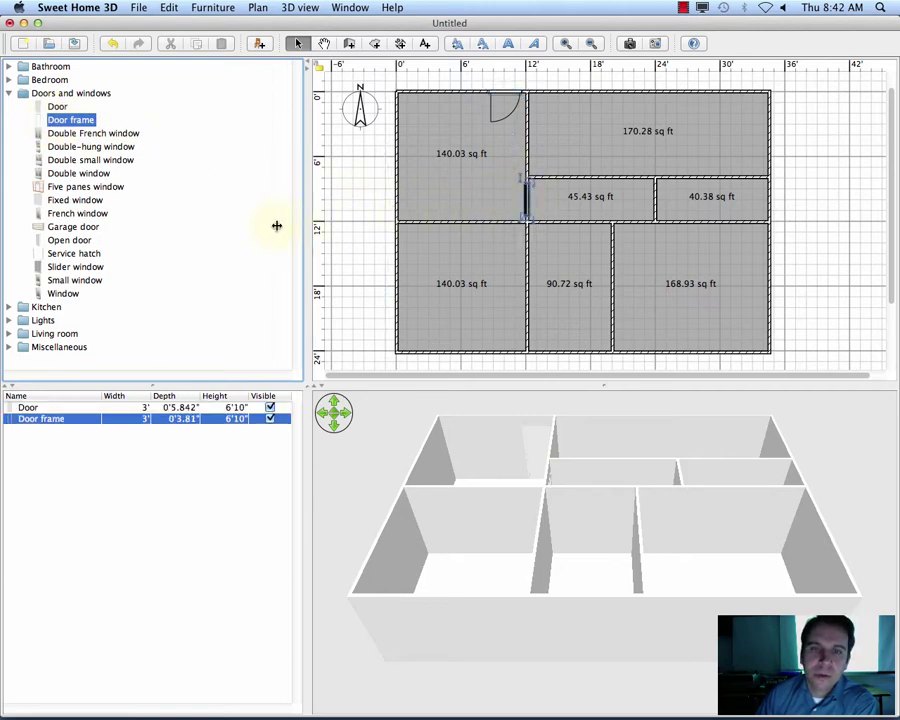
- Place a door frame near the west end of the wall between the two west rooms, resized to about 3'4" wide and 7'0¼" high
drag(60, 122, 446, 218)
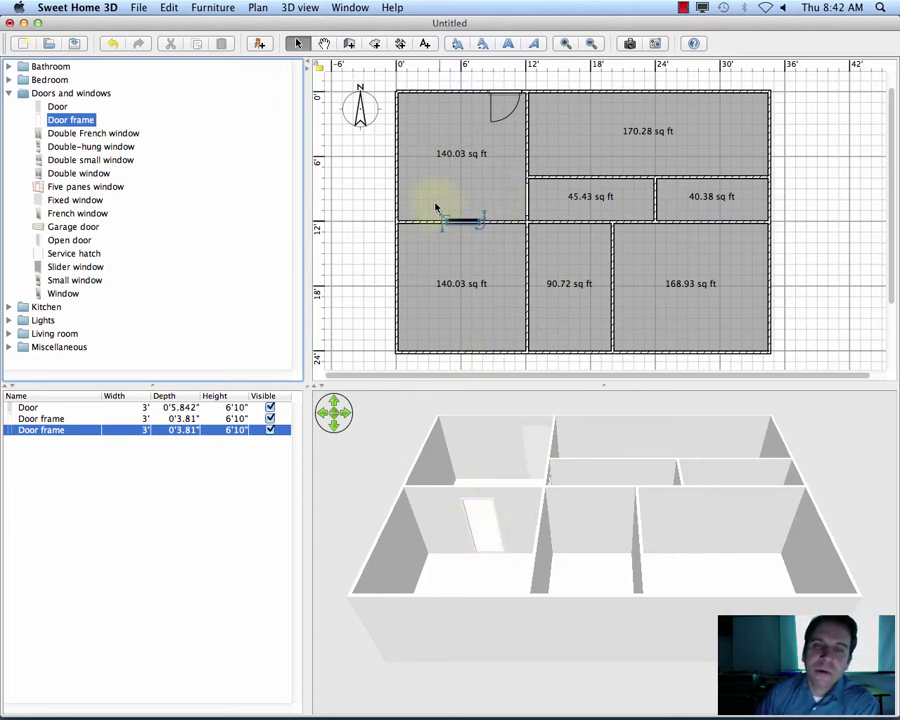
drag(458, 221, 414, 217)
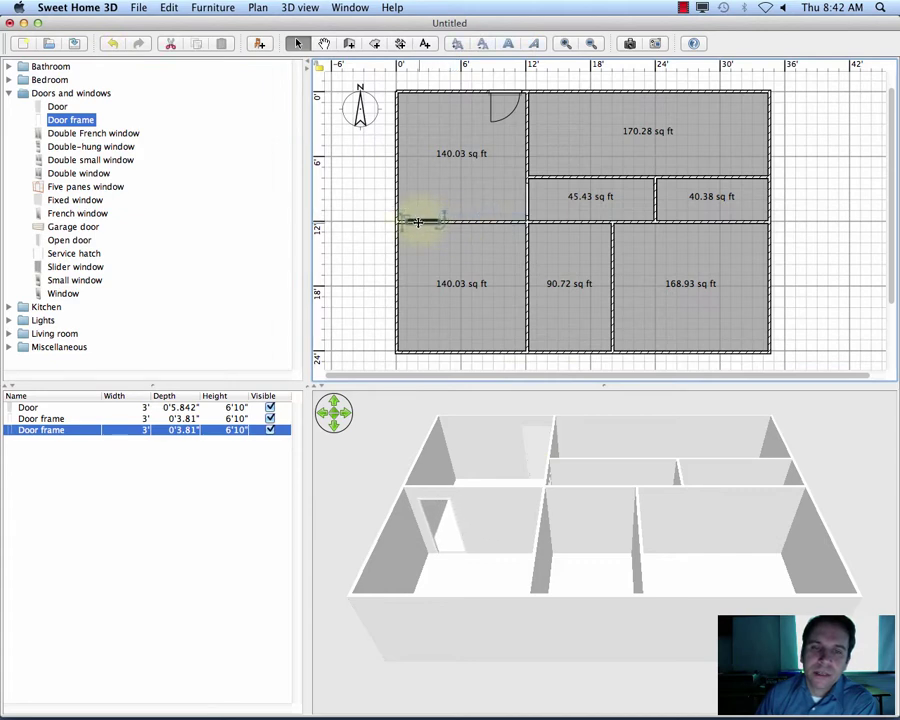
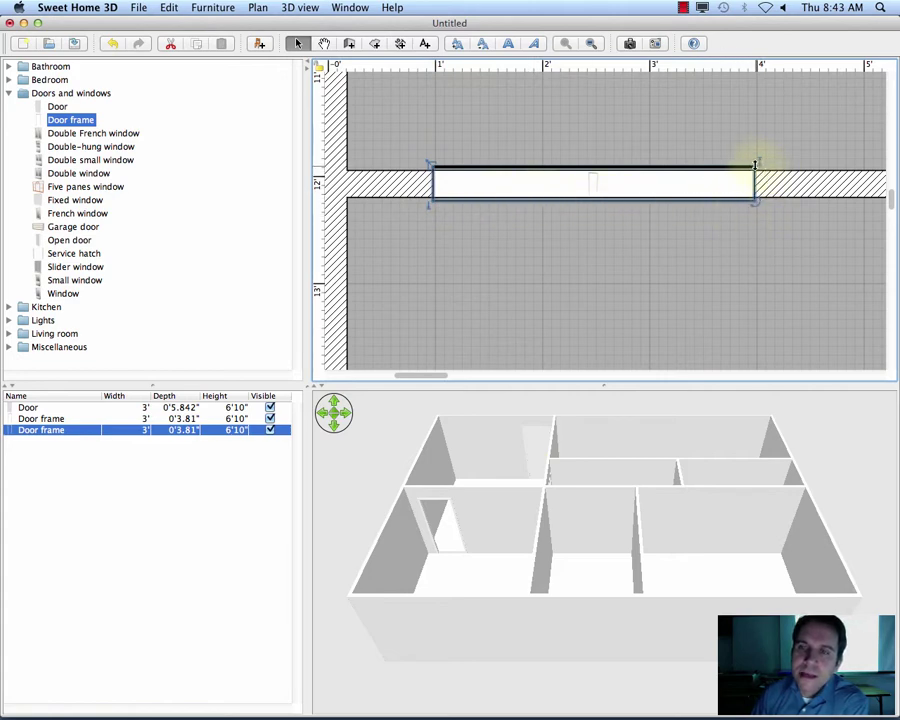
mouse_move(755, 166)
mouse_down()
mouse_move(755, 141)
mouse_move(765, 309)
mouse_move(788, 428)
mouse_move(765, 17)
mouse_move(757, 90)
mouse_move(753, 58)
mouse_move(752, 68)
mouse_move(757, 177)
mouse_move(748, 179)
mouse_move(749, 168)
mouse_move(749, 179)
mouse_up()
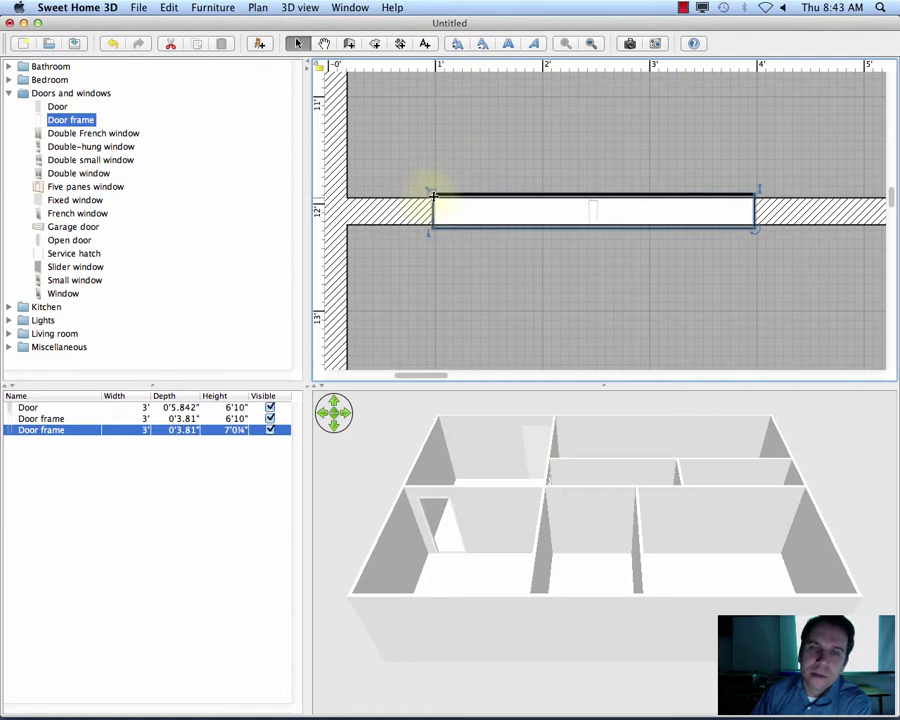
drag(754, 196, 802, 205)
drag(481, 194, 445, 193)
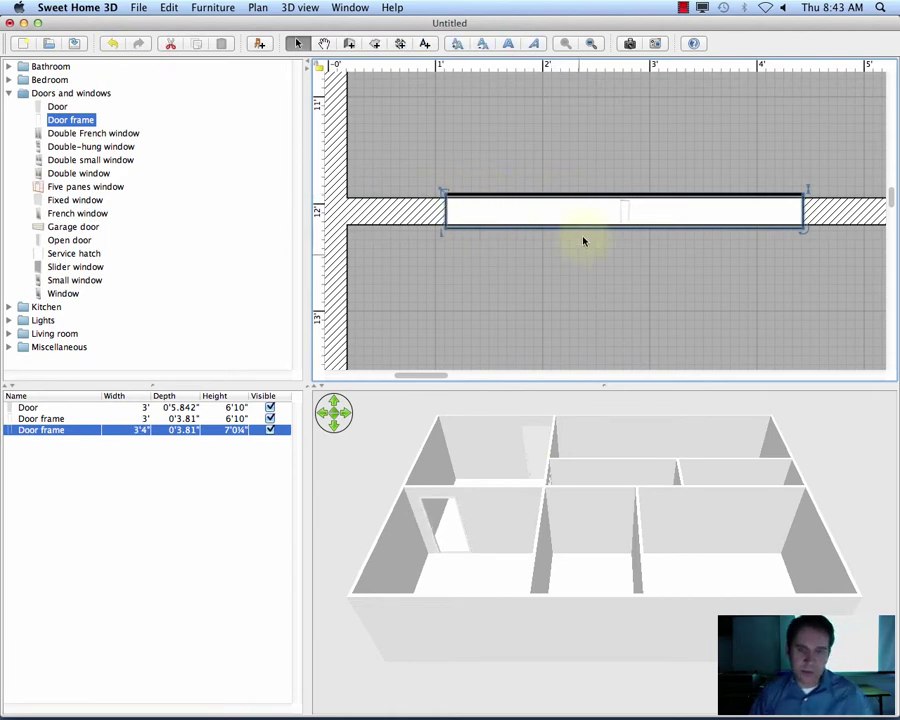
- Move the door frame between the two west rooms to the wall's east end and widen it westward to about 10'7½"
click(510, 464)
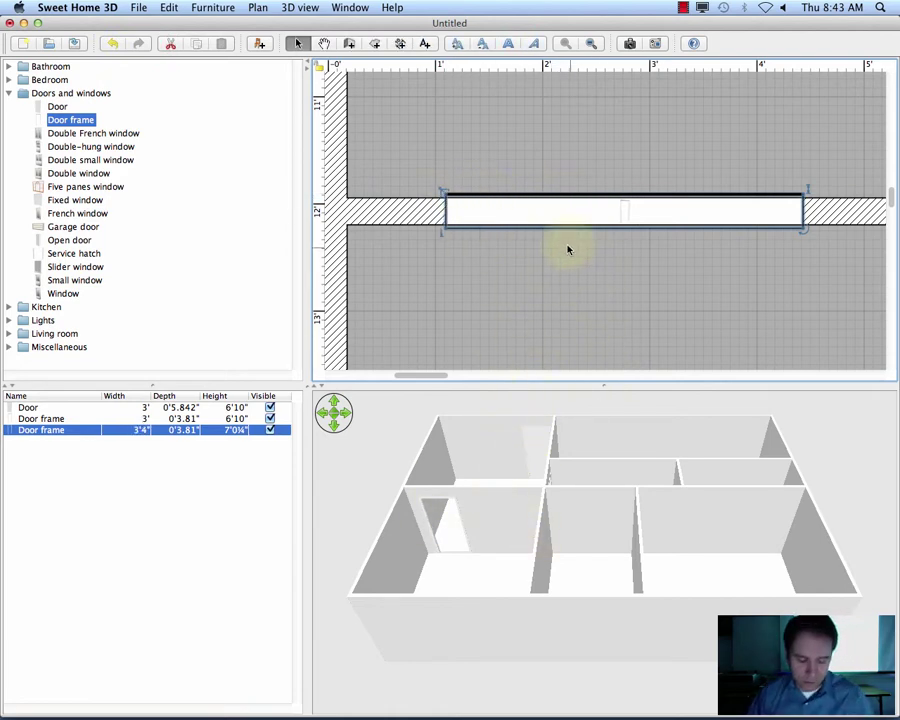
scroll(578, 251, right, 2)
scroll(577, 250, down, 3)
scroll(577, 250, down, 3)
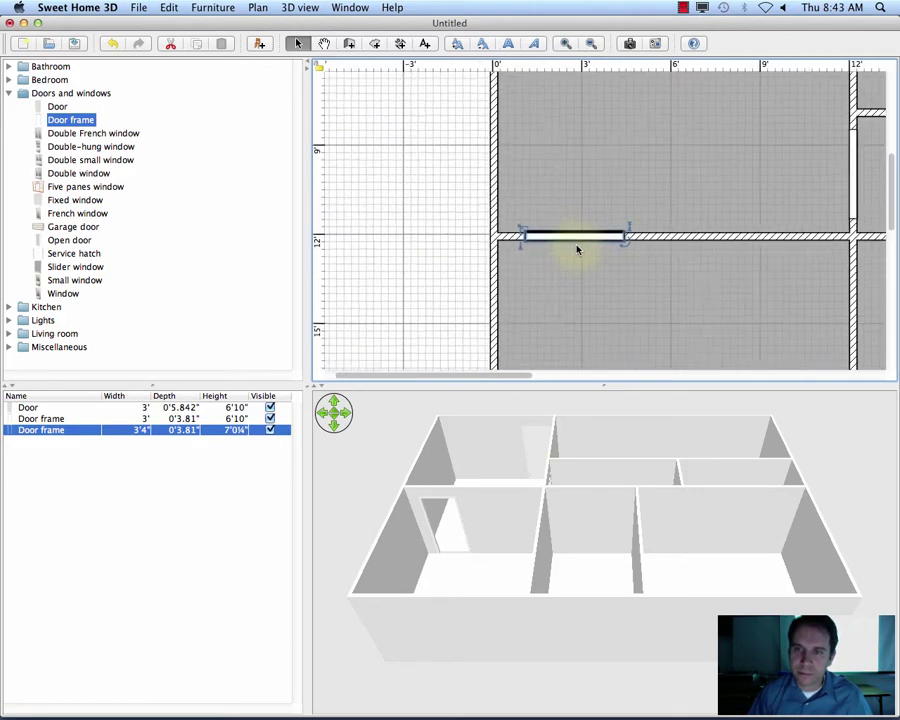
drag(563, 238, 743, 237)
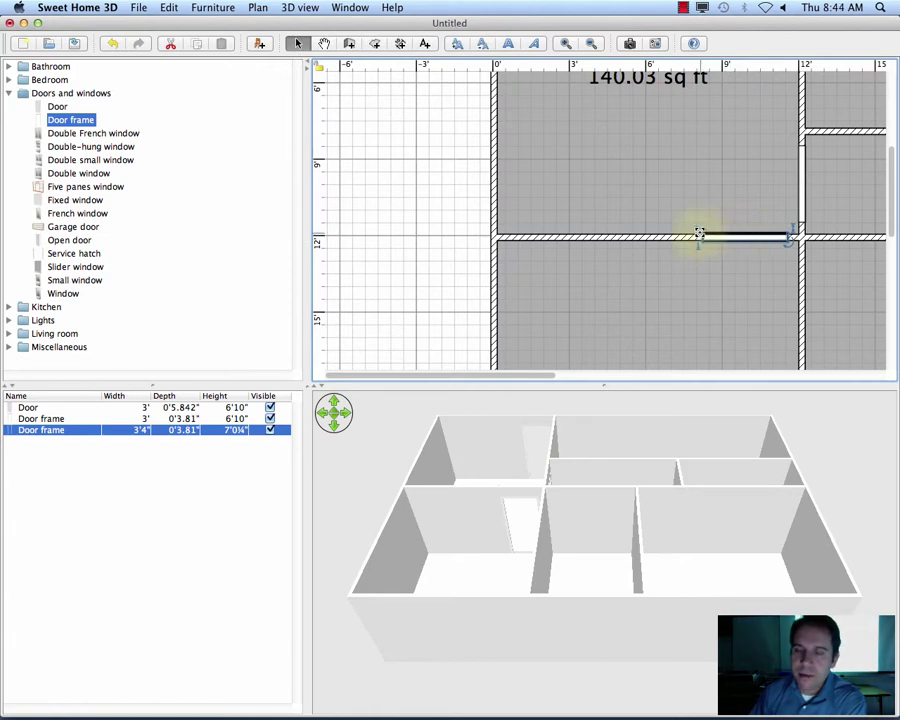
drag(699, 234, 512, 236)
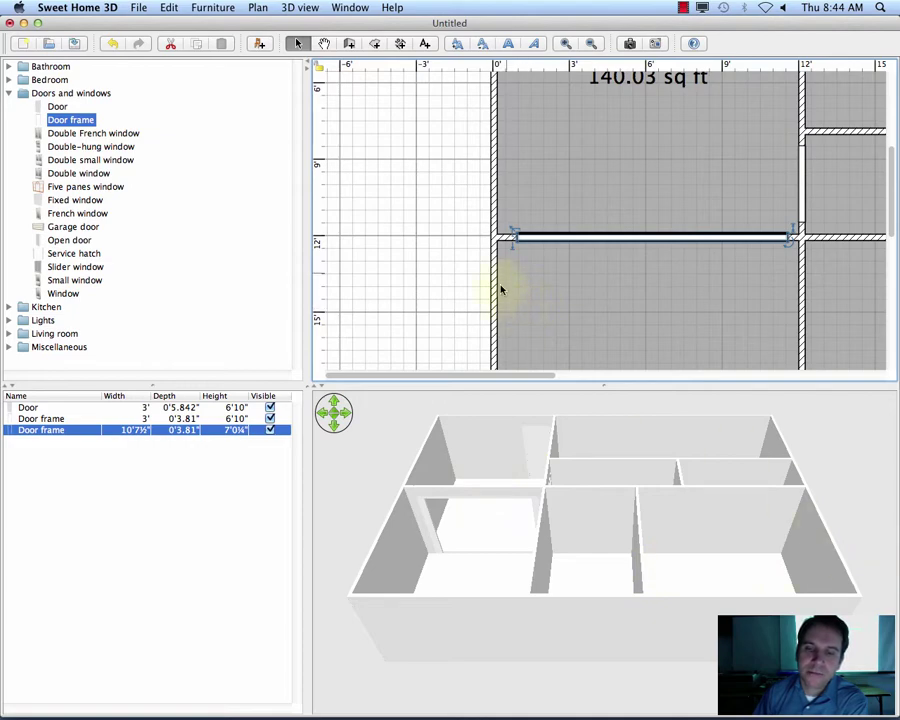
- Add doors from the hallway into the south-central and northeast rooms, and an open door into the southeast room
scroll(420, 191, down, 5)
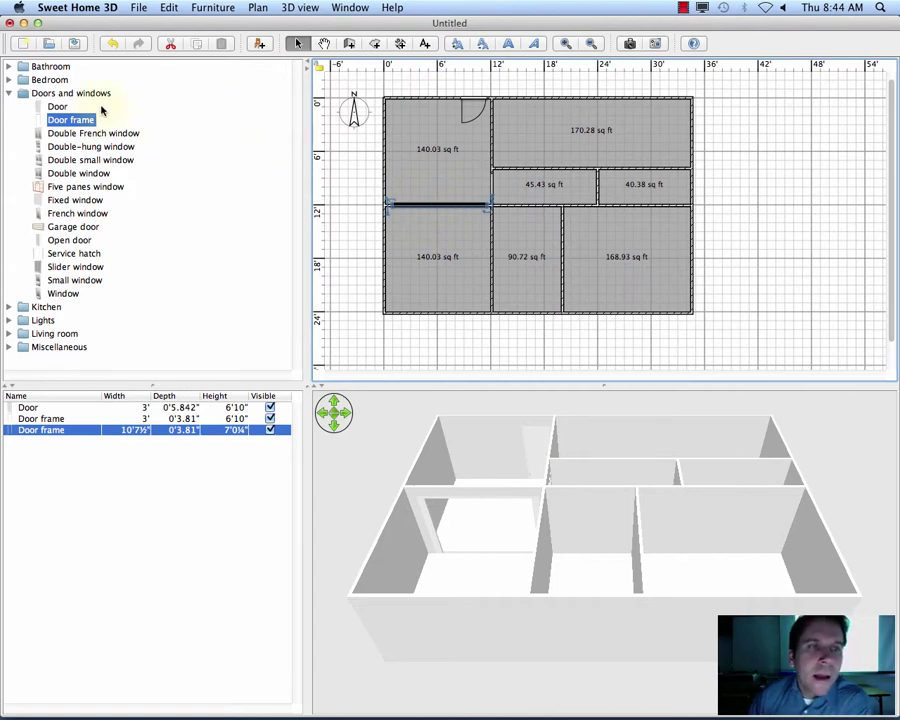
drag(56, 106, 536, 214)
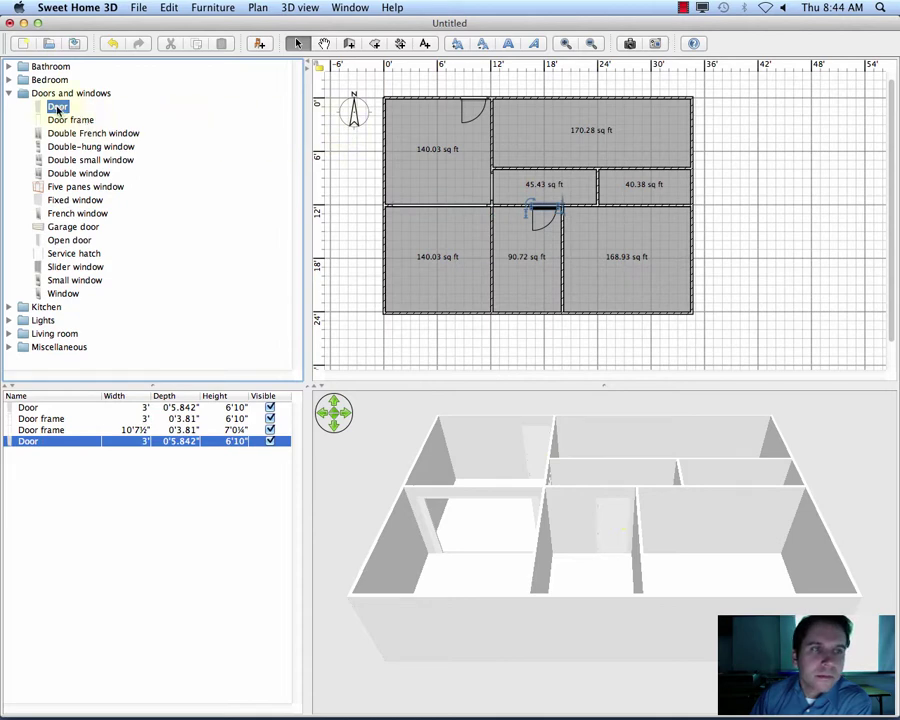
drag(56, 106, 572, 182)
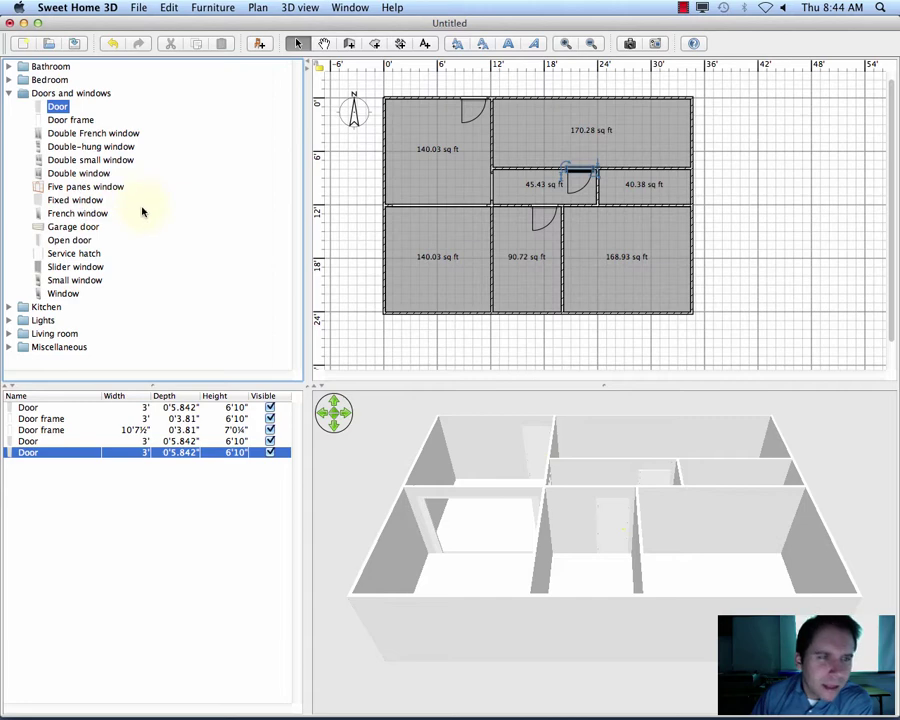
drag(55, 245, 576, 216)
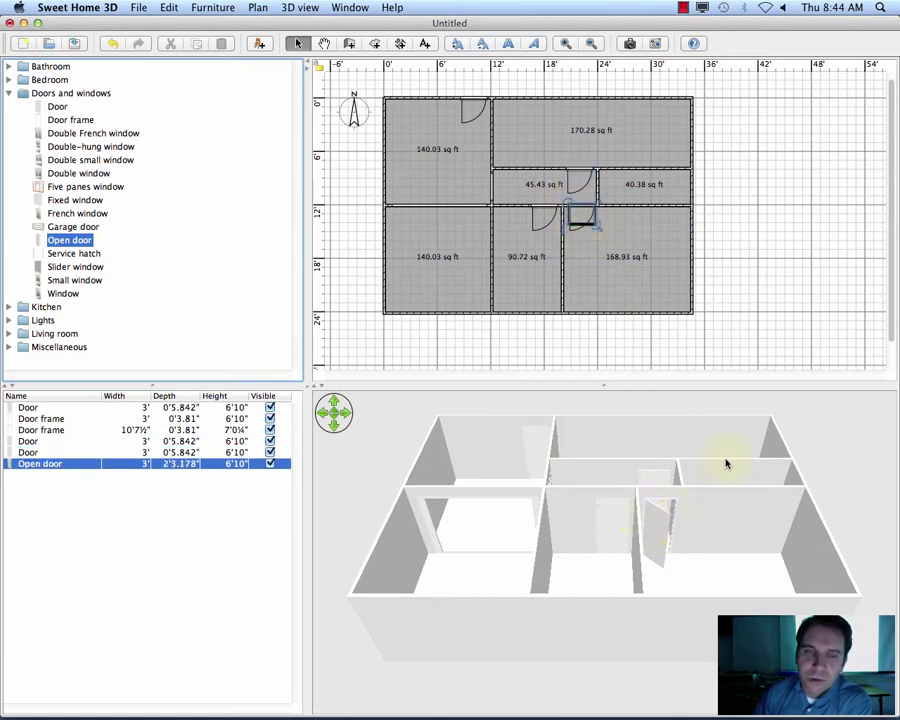
- Add a door frame about 8'2" wide between the southeast room and the small room above it, and a garage door in the northeast room's north wall
drag(43, 120, 600, 197)
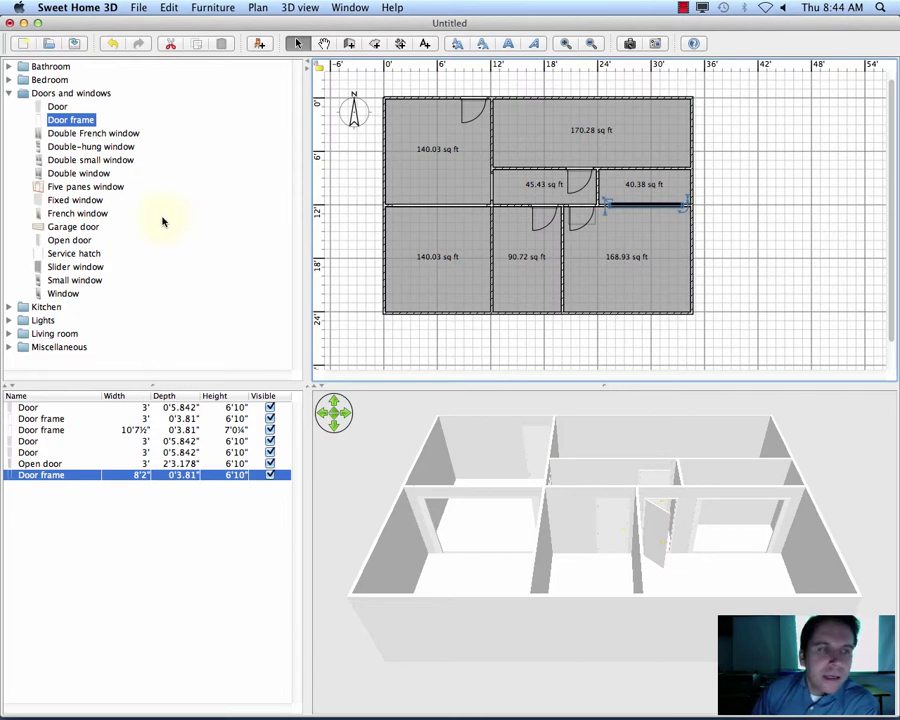
click(52, 228)
drag(52, 228, 535, 93)
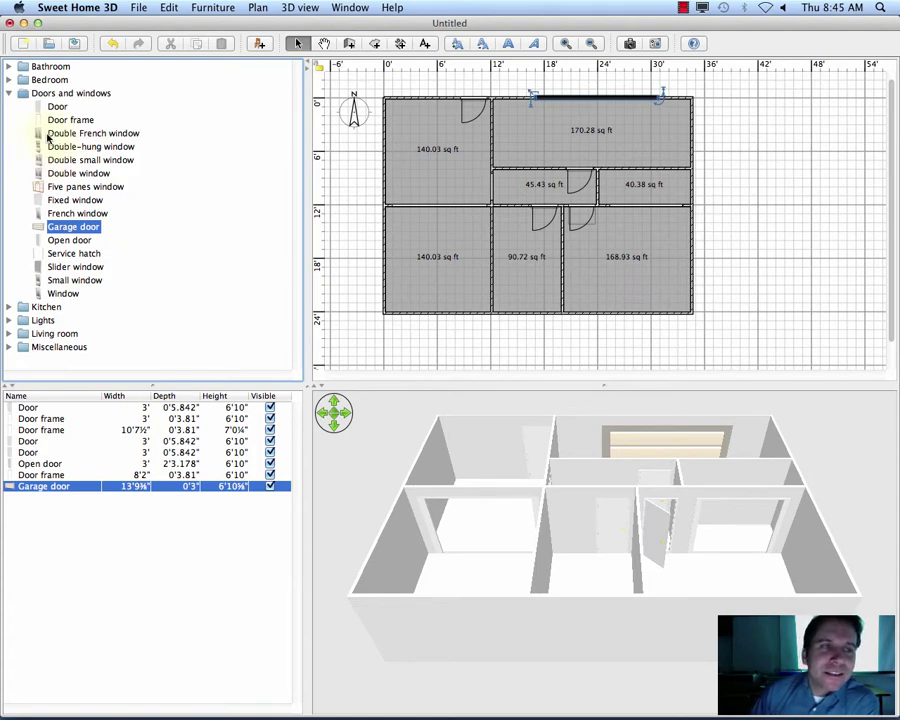
- Place four double French windows along the house's west exterior wall, two in each west room, opening outward
drag(52, 135, 360, 125)
drag(82, 140, 366, 170)
drag(85, 136, 368, 226)
drag(92, 138, 358, 264)
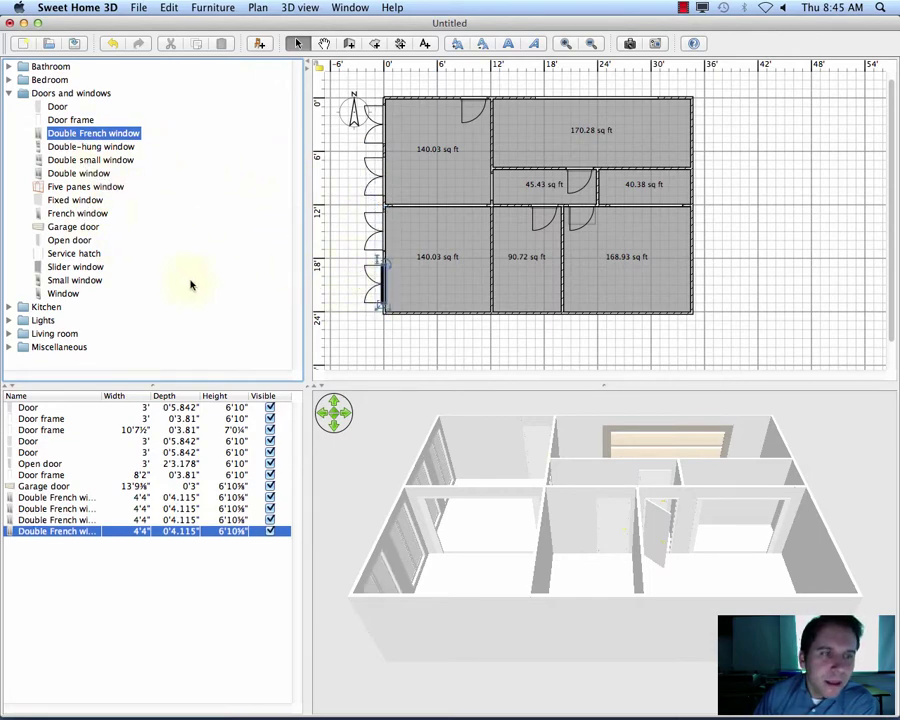
- Fit a standard window and two fixed windows in the southwest room's south wall, and a five panes window in the northwest room's north wall
drag(64, 294, 464, 311)
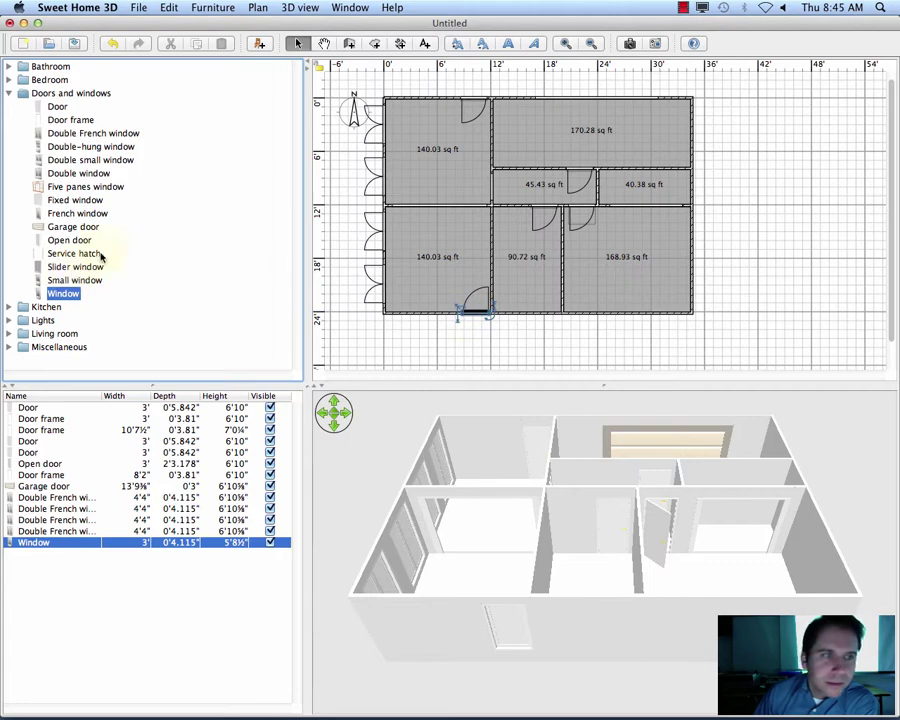
drag(47, 203, 430, 308)
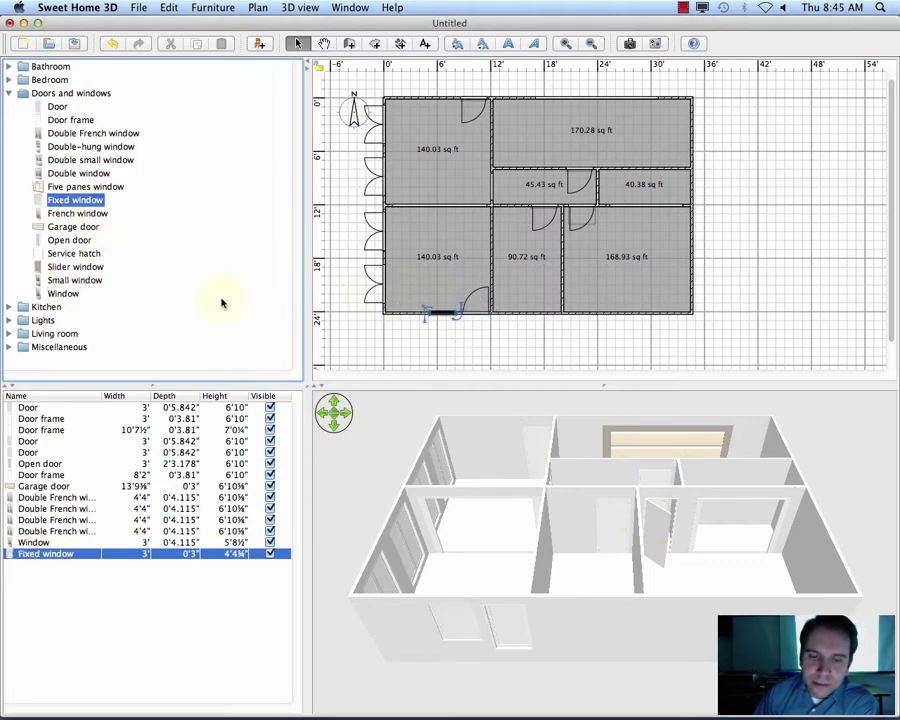
drag(74, 204, 404, 312)
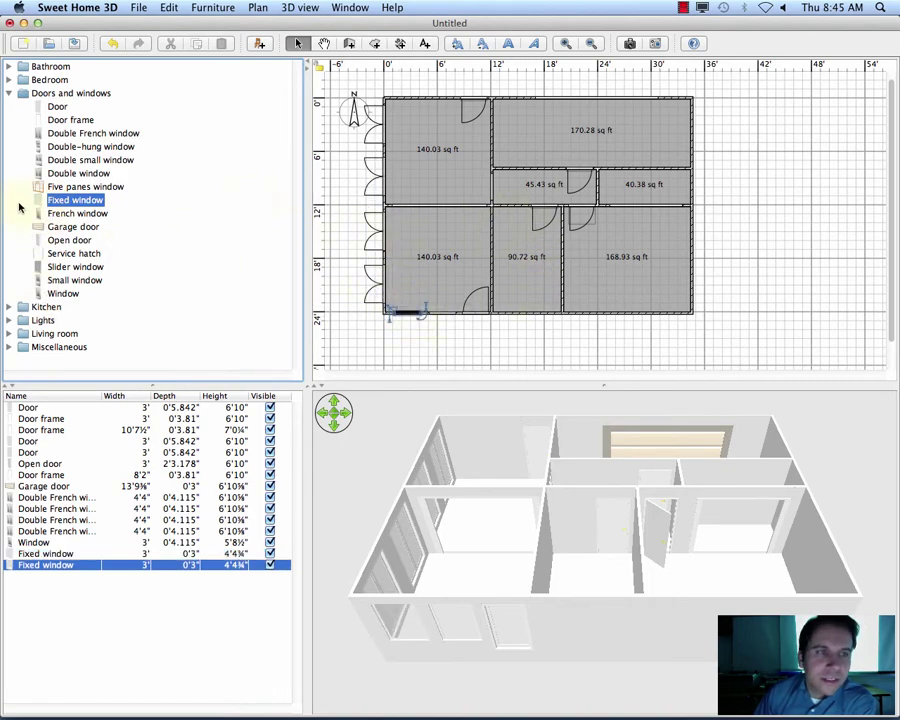
drag(62, 188, 392, 100)
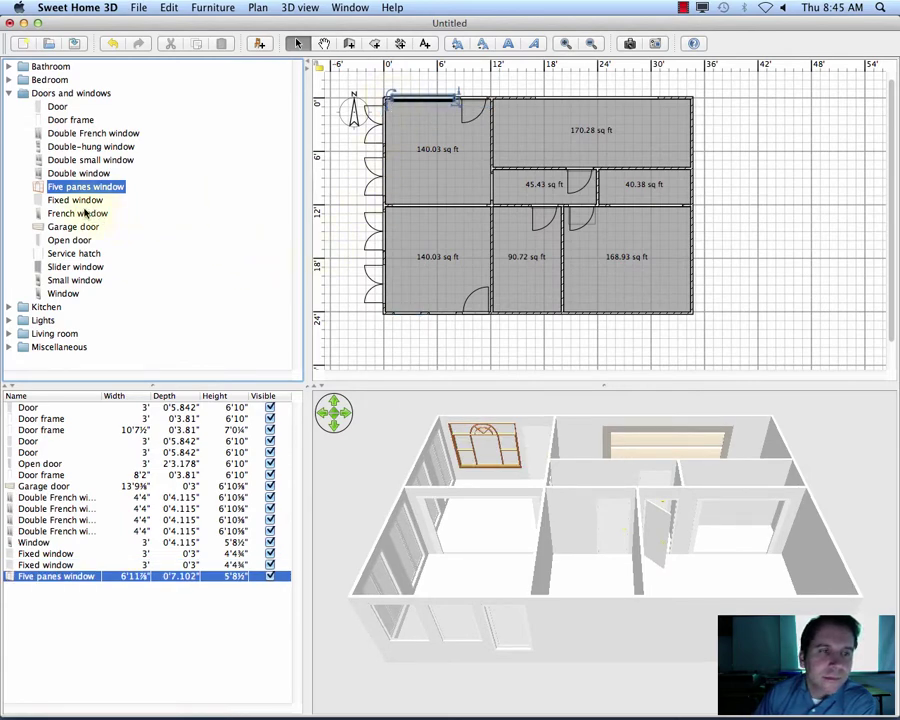
- Place three French windows in the southeast room's south wall and flip them to open outward
drag(63, 215, 580, 316)
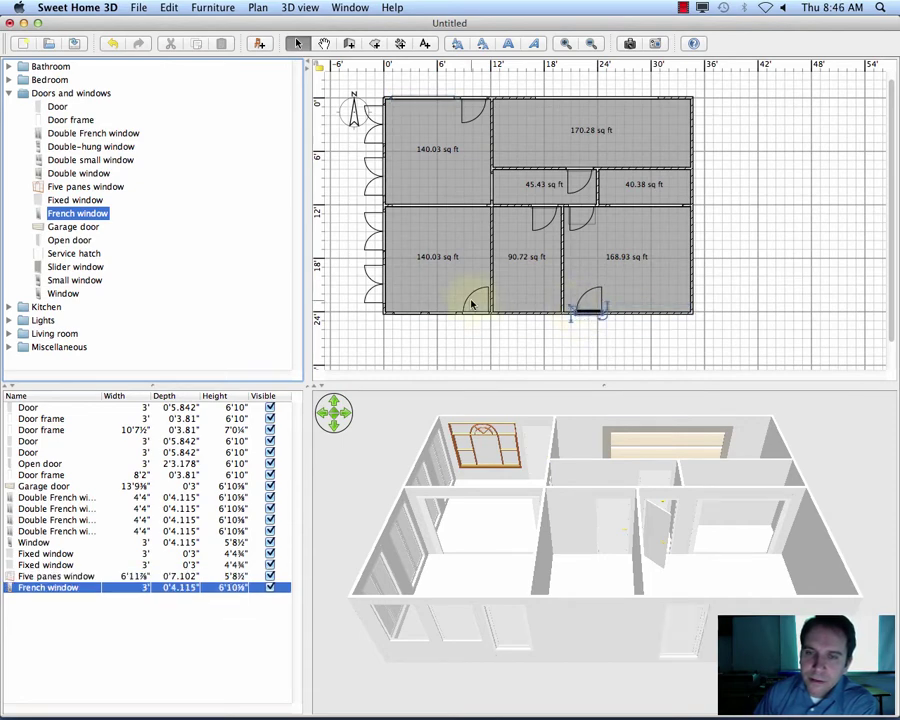
drag(78, 214, 609, 304)
drag(78, 213, 656, 305)
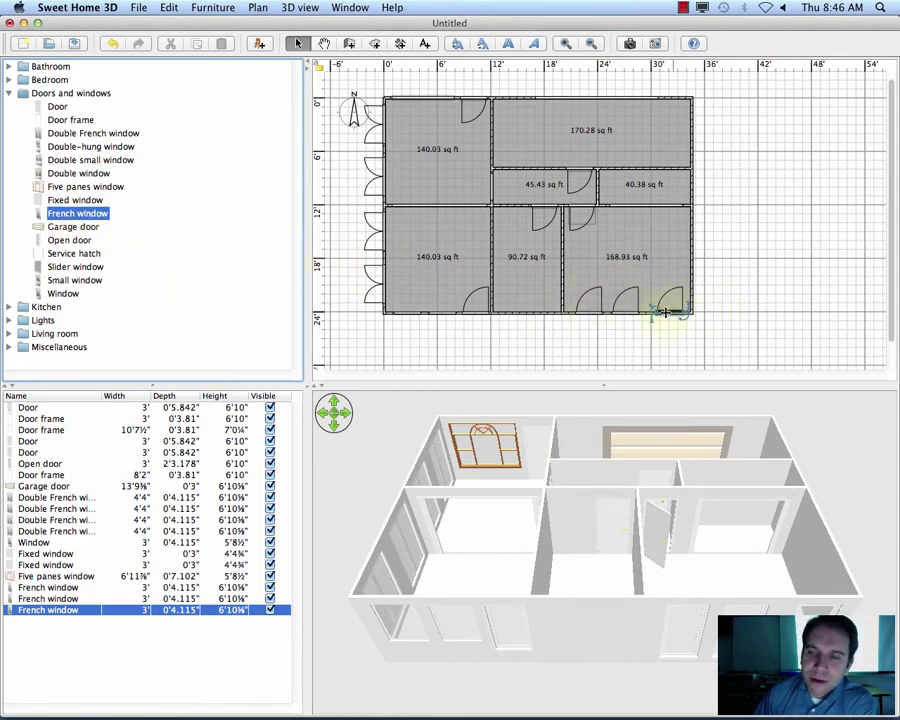
drag(668, 306, 674, 313)
drag(673, 310, 587, 316)
click(789, 297)
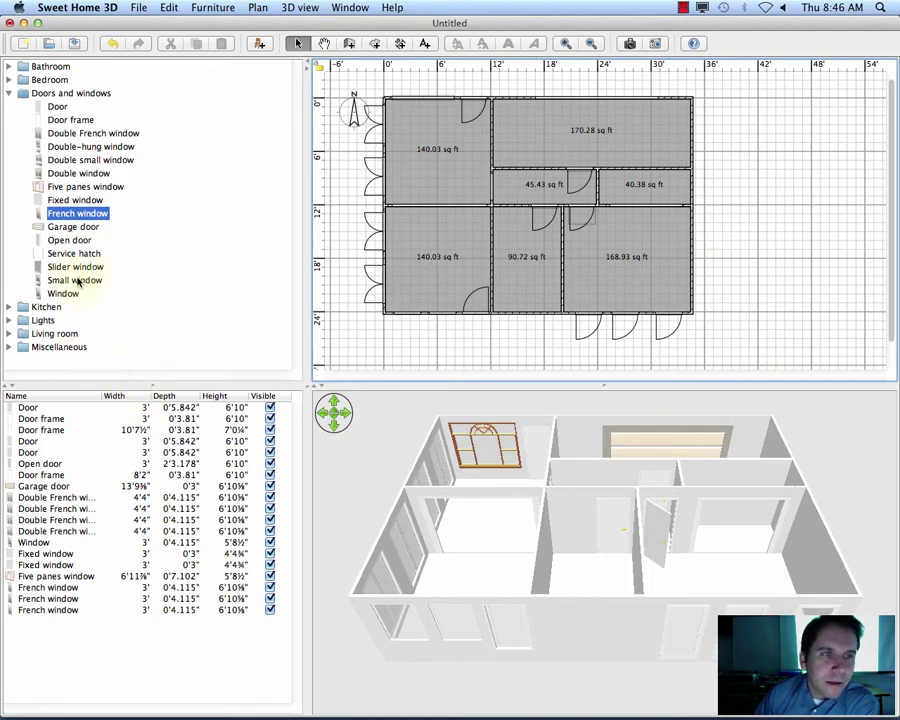
- Add two small windows to the southeast room's east wall and one to the south-central room's south wall, all opening outward
drag(75, 282, 697, 240)
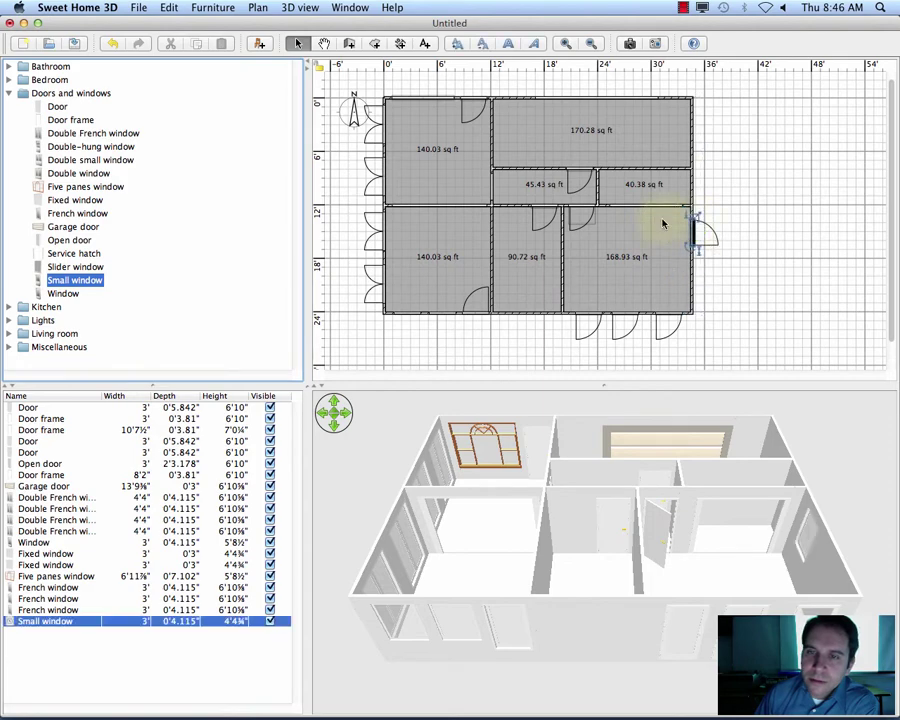
drag(78, 282, 694, 266)
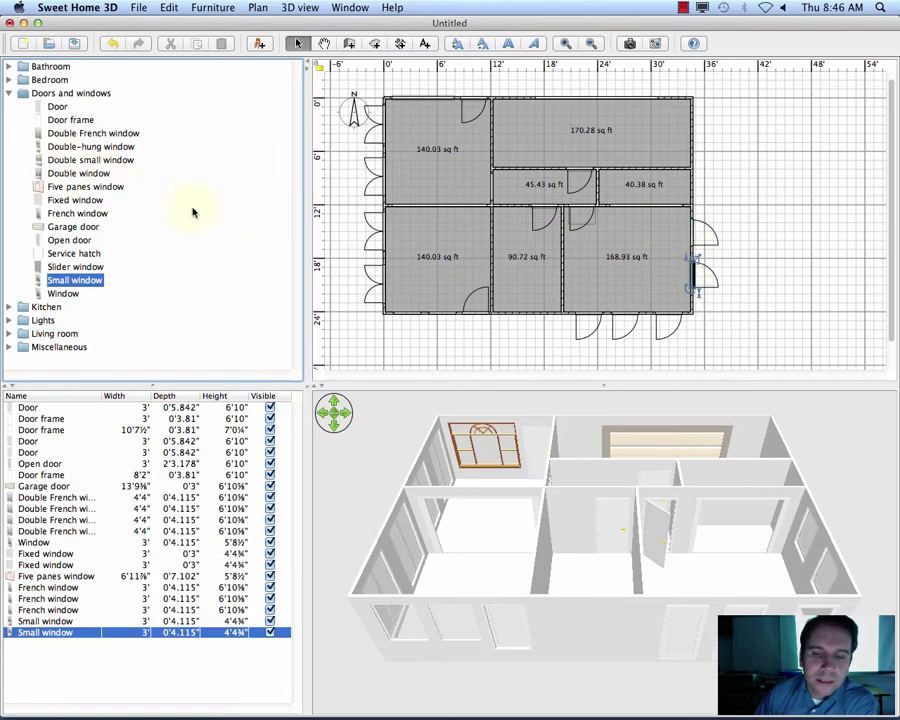
drag(85, 280, 516, 315)
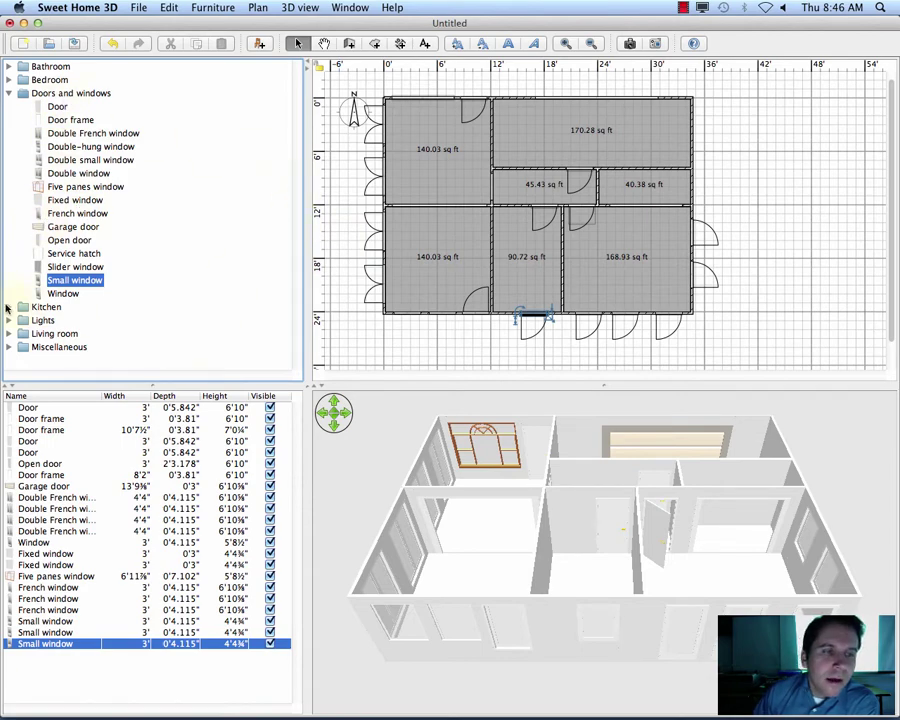
- Line up a sink, a dishwasher and a kitchen cabinet along the southwest room's south wall, with the cabinet in the west corner
click(8, 307)
scroll(298, 225, down, 5)
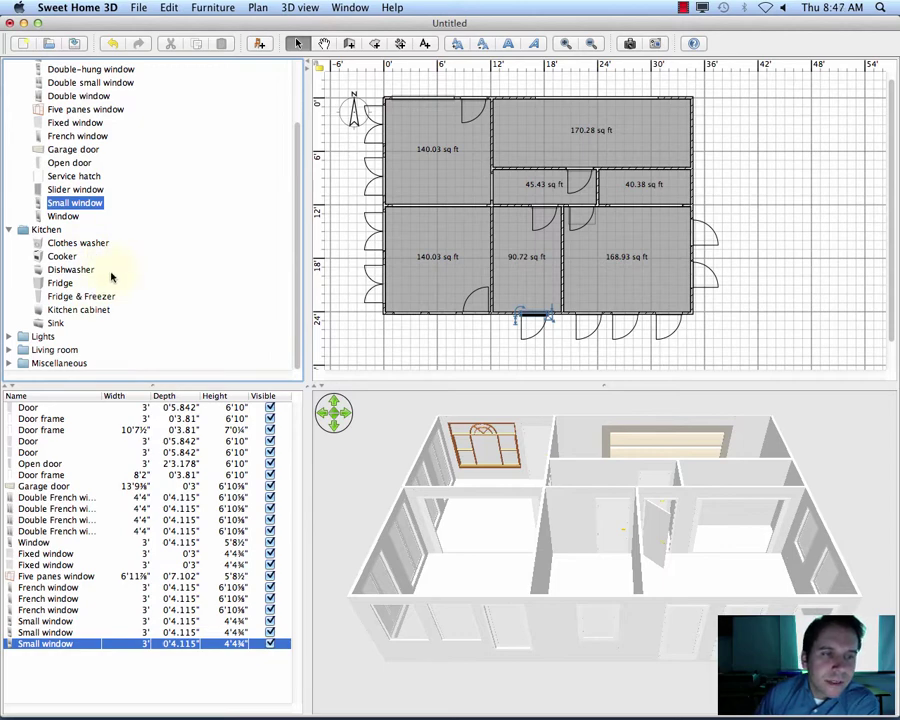
drag(56, 325, 420, 305)
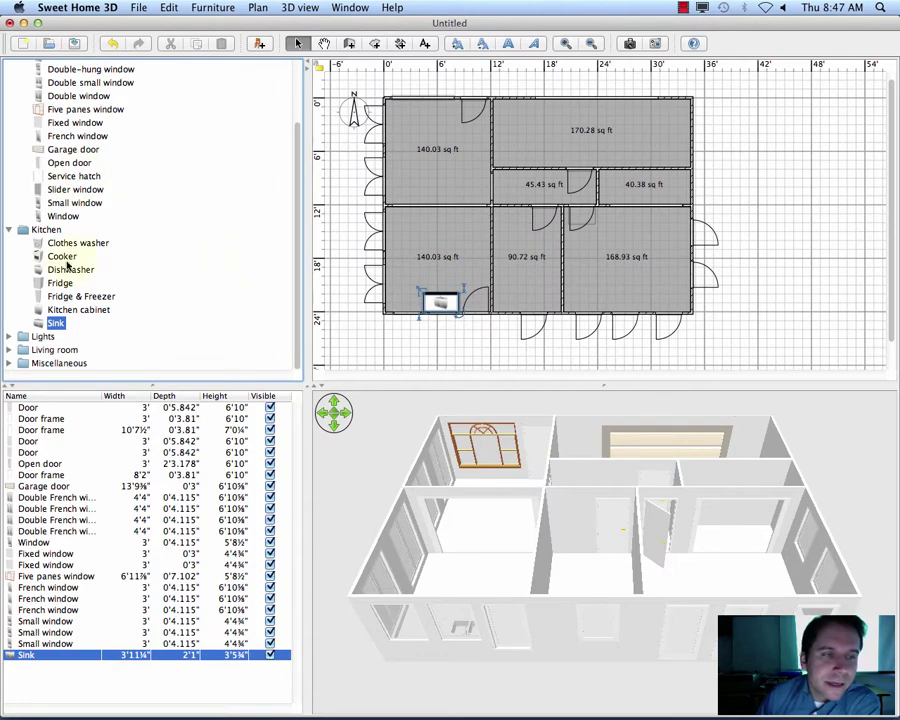
drag(67, 271, 410, 302)
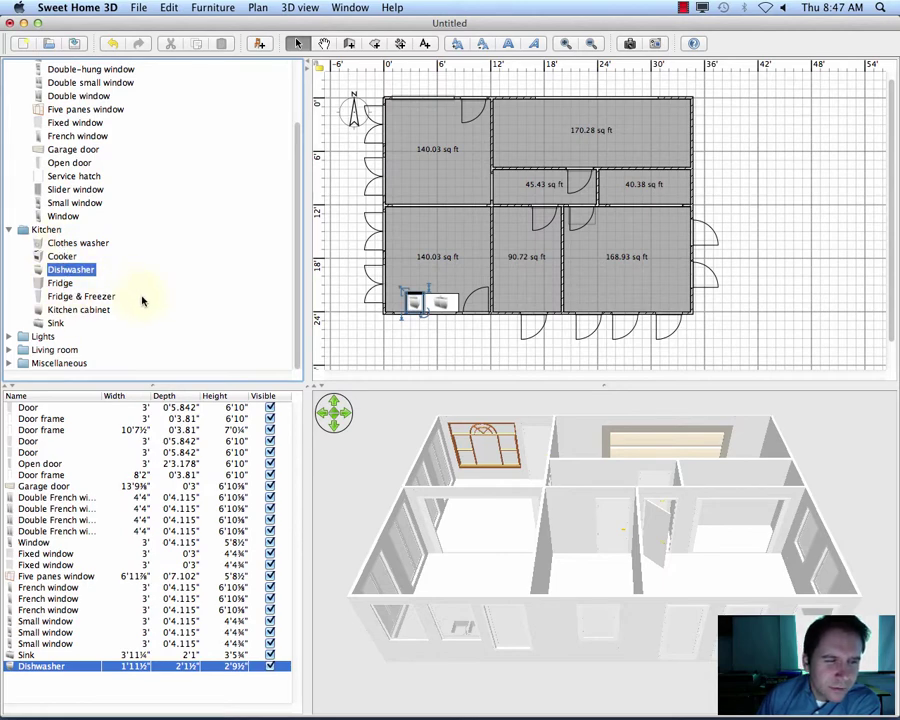
drag(89, 312, 385, 303)
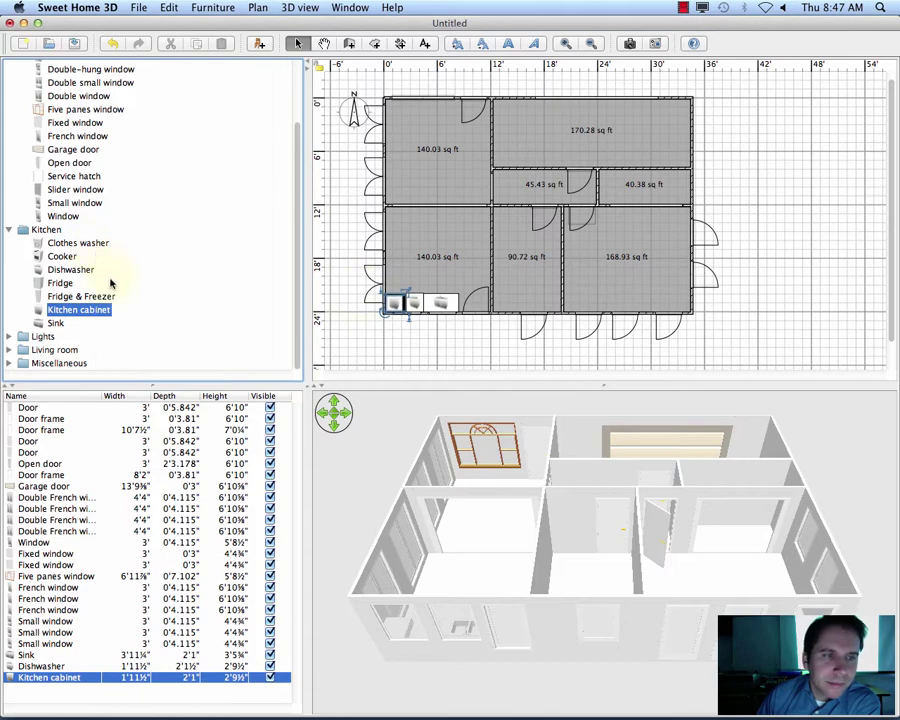
- Add a Fridge & Freezer at the east end of the southwest room's south-wall kitchen row, deleting the window that is there
drag(58, 296, 482, 270)
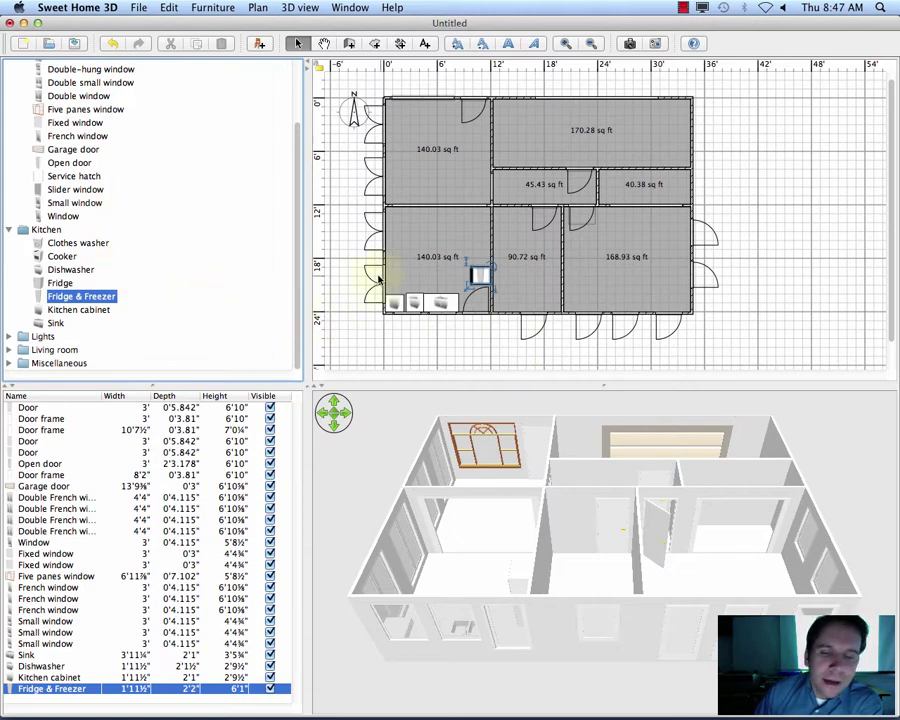
click(477, 305)
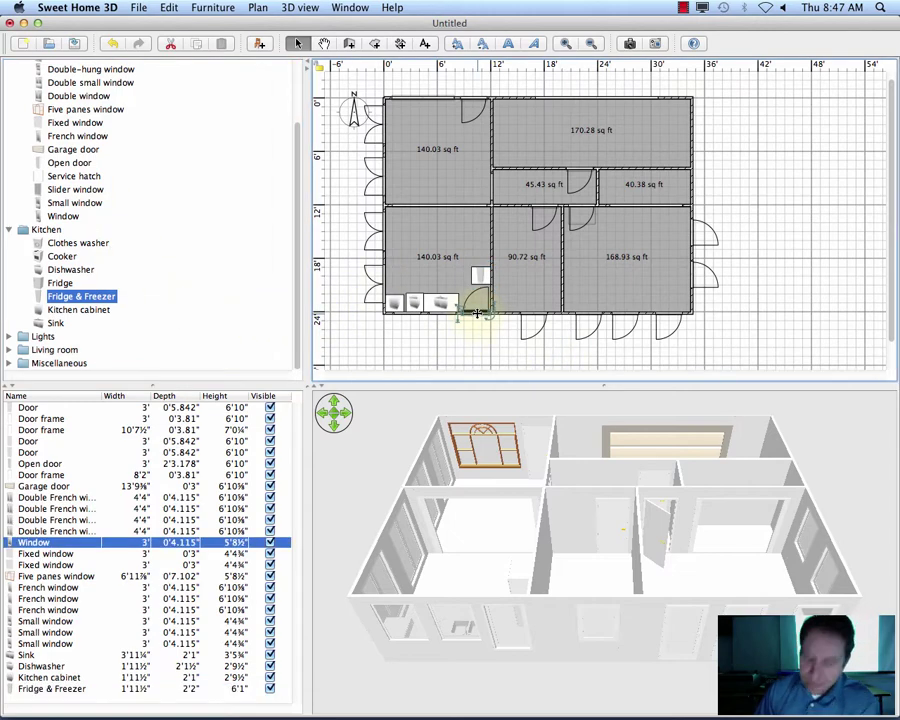
key(Delete)
drag(480, 277, 472, 311)
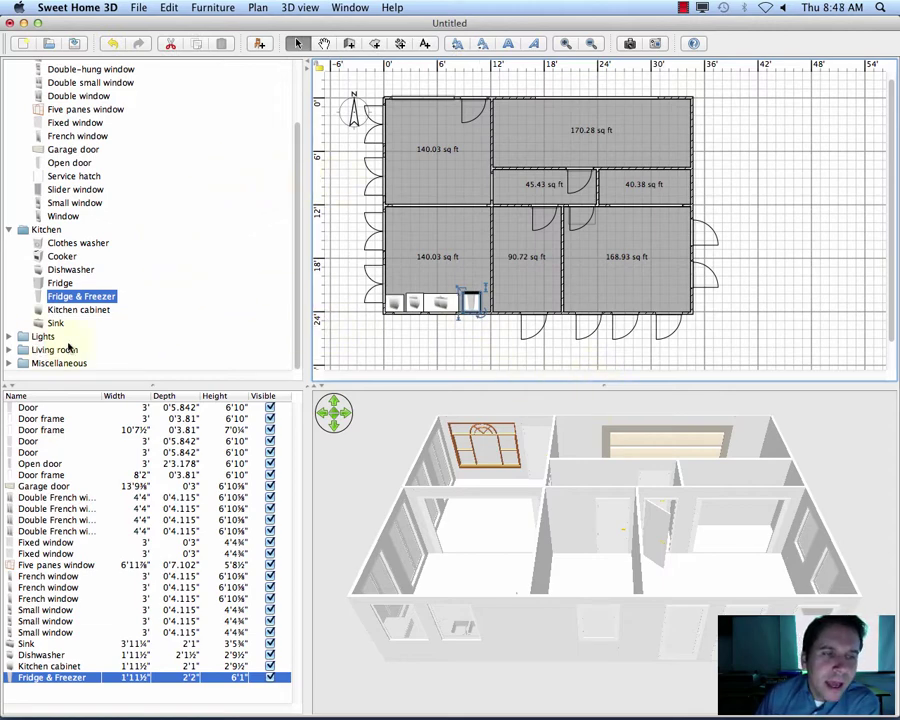
- Furnish the northwest room with two blue armchairs on its west side and a TV unit against its east wall
click(42, 350)
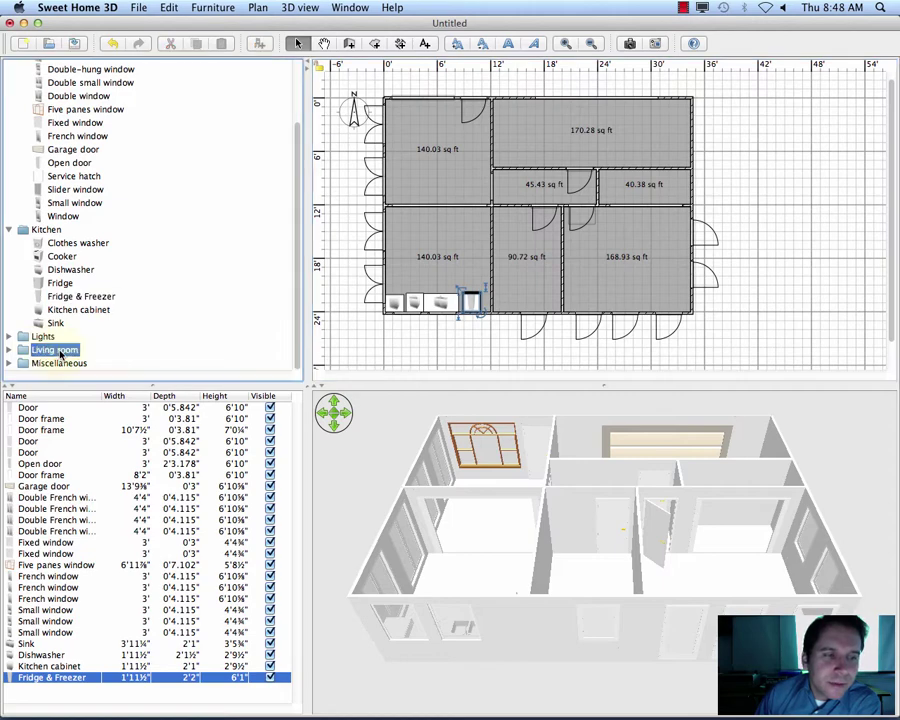
click(10, 350)
drag(298, 192, 296, 274)
drag(66, 167, 404, 158)
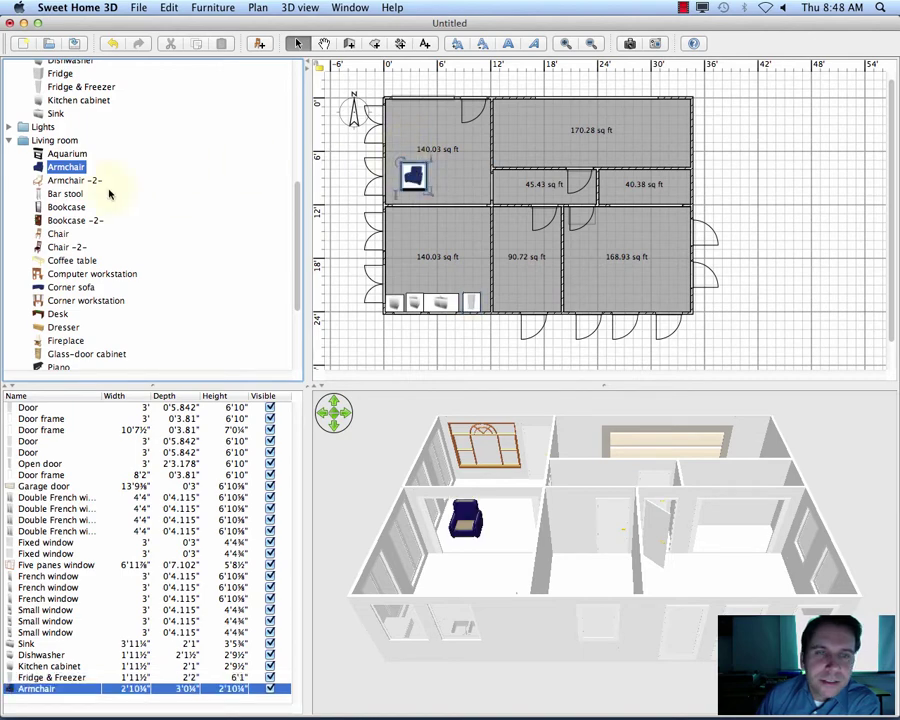
drag(86, 169, 408, 128)
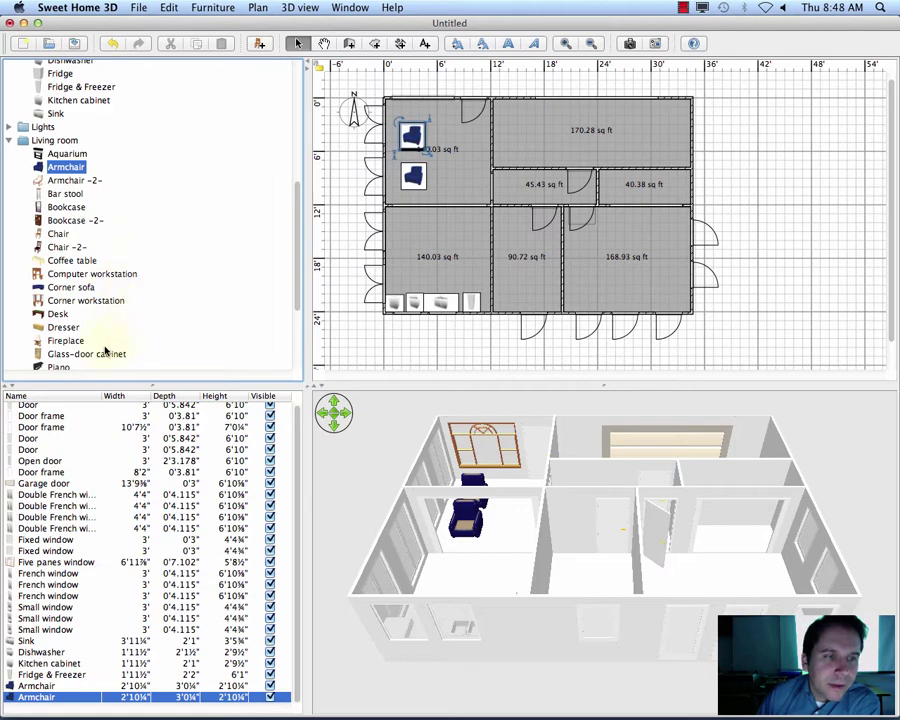
scroll(301, 261, down, 5)
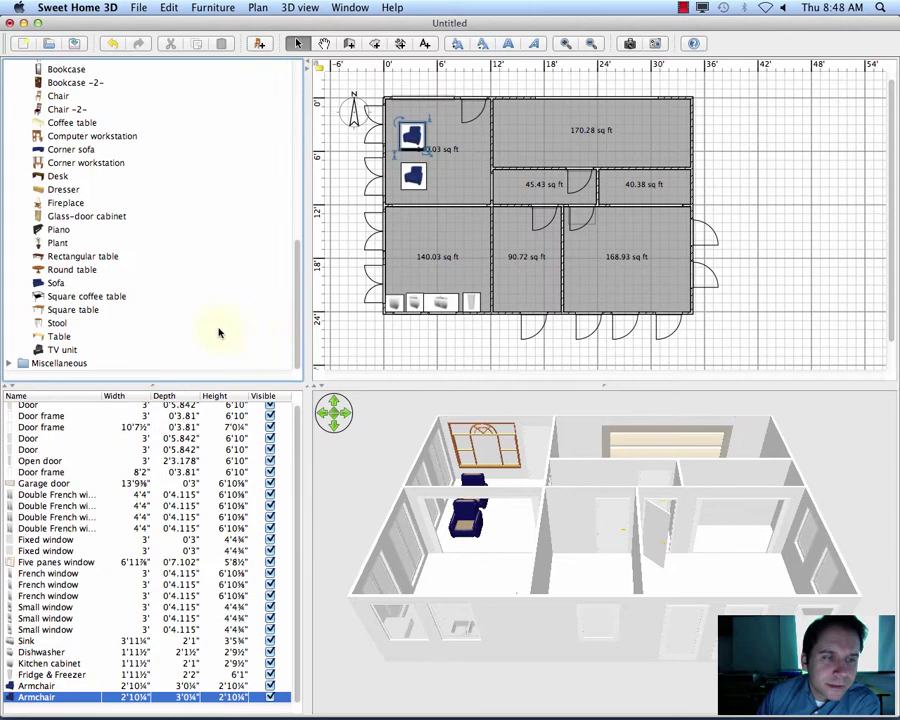
drag(45, 345, 478, 152)
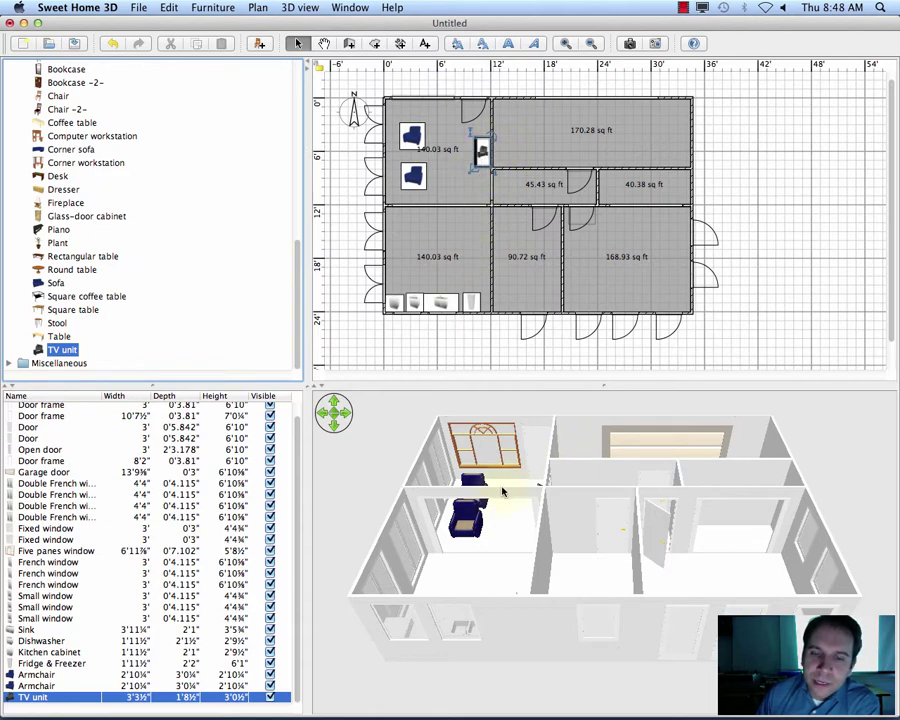
- Examine the furnished northwest room and the rest of the house in the 3D view from several angles and distances
scroll(502, 515, up, 5)
scroll(460, 492, up, 4)
drag(443, 490, 540, 575)
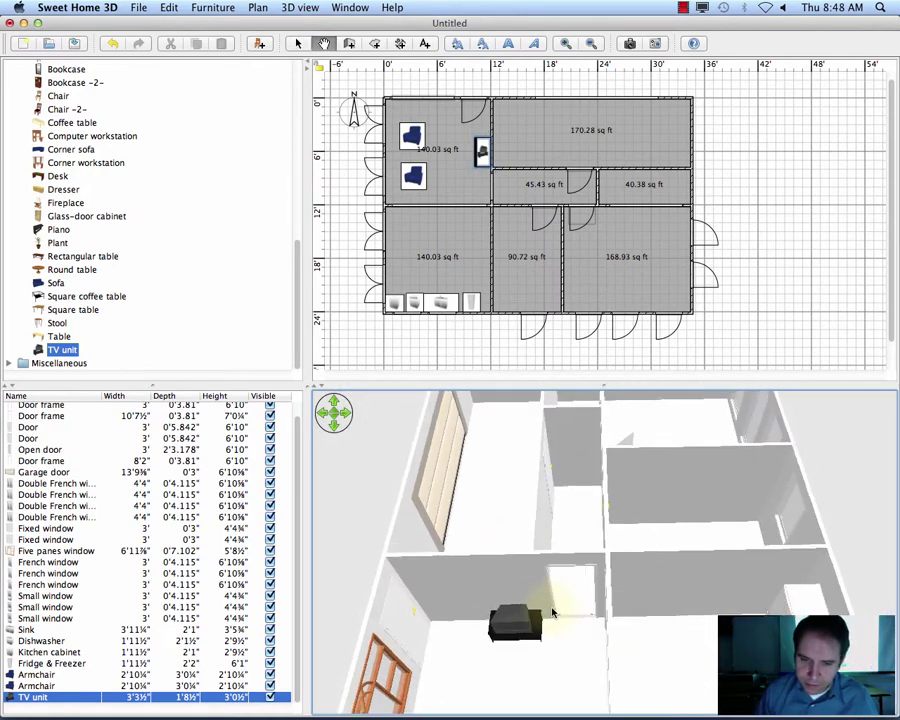
click(335, 420)
click(335, 420)
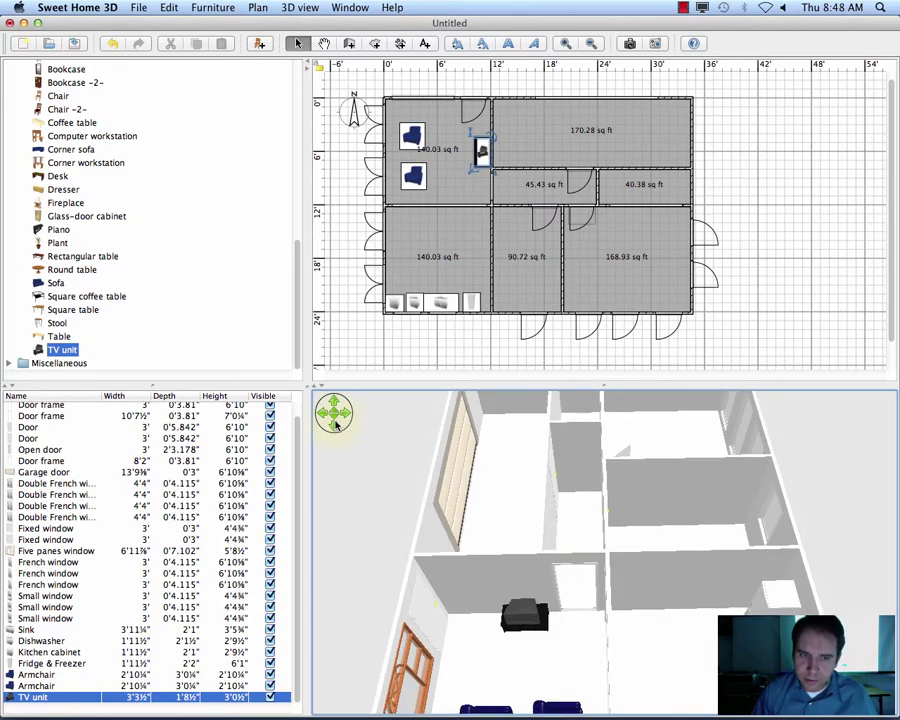
click(335, 420)
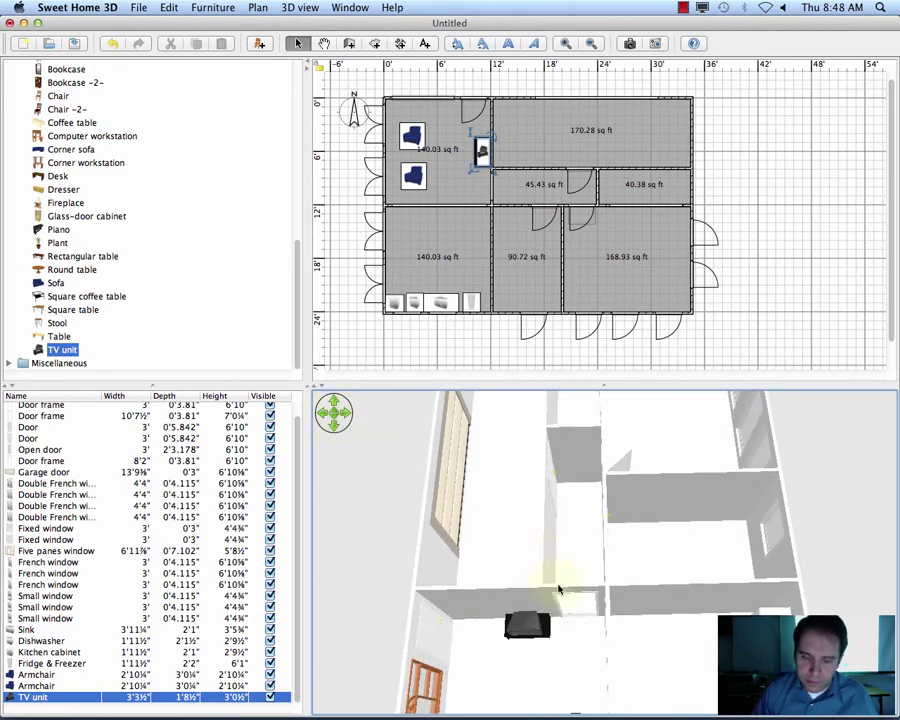
scroll(556, 580, up, 3)
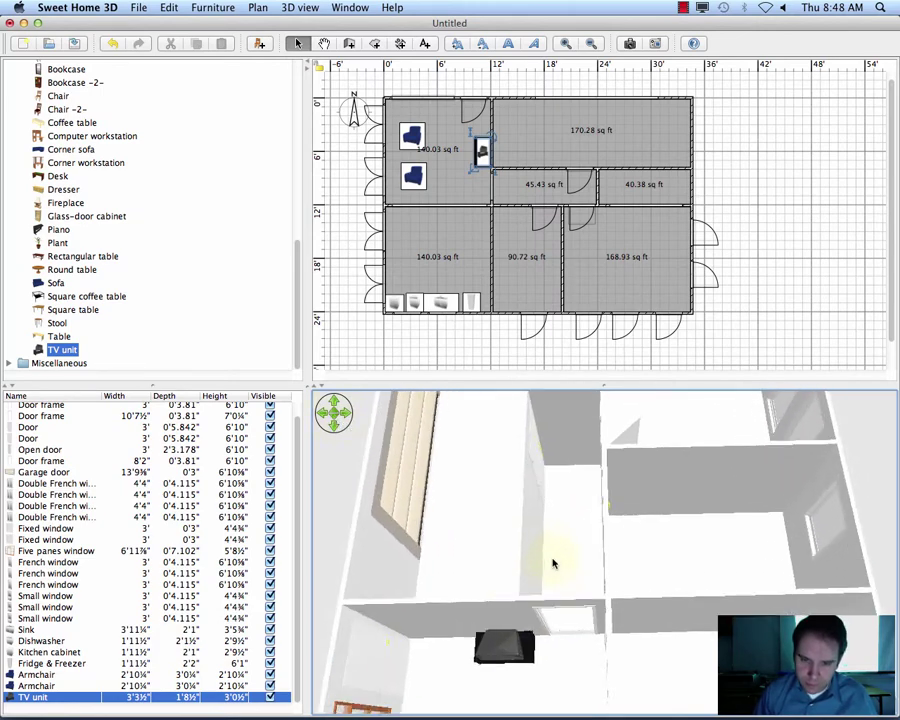
scroll(553, 568, down, 5)
right_click(537, 587)
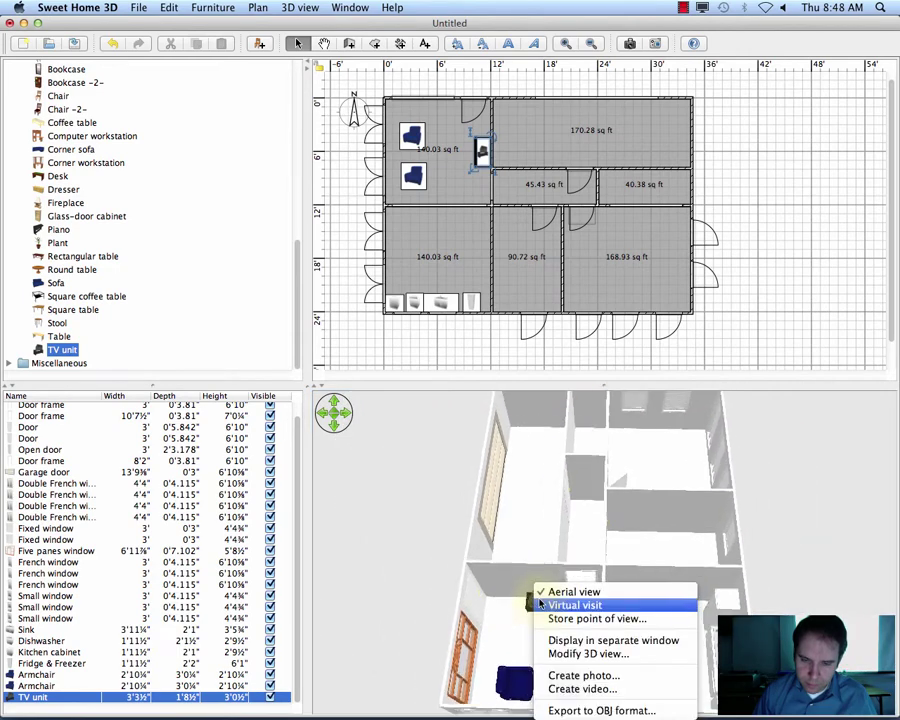
click(538, 600)
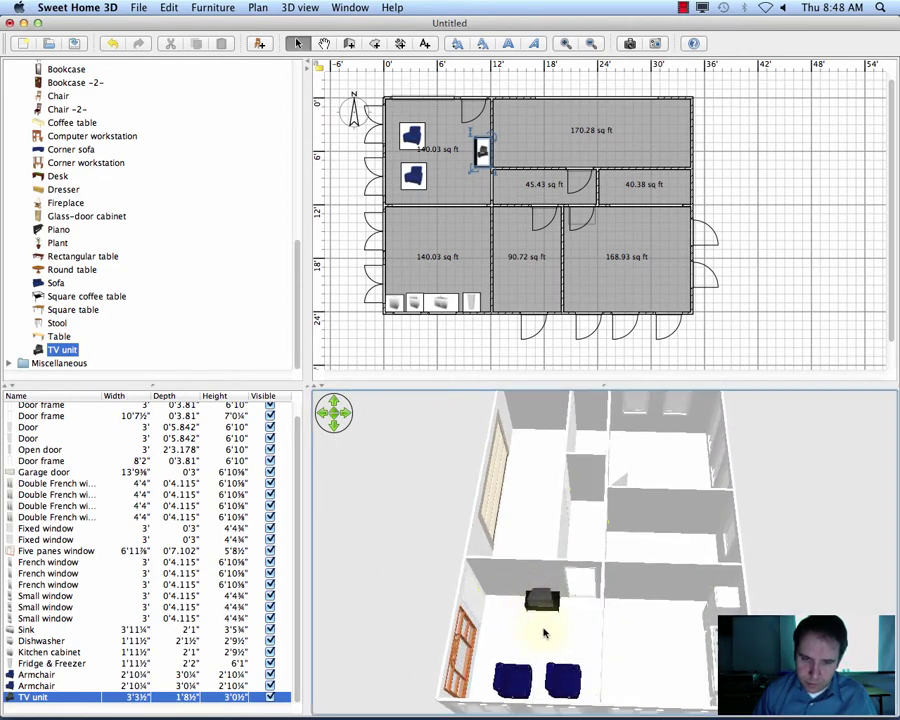
drag(542, 628, 527, 685)
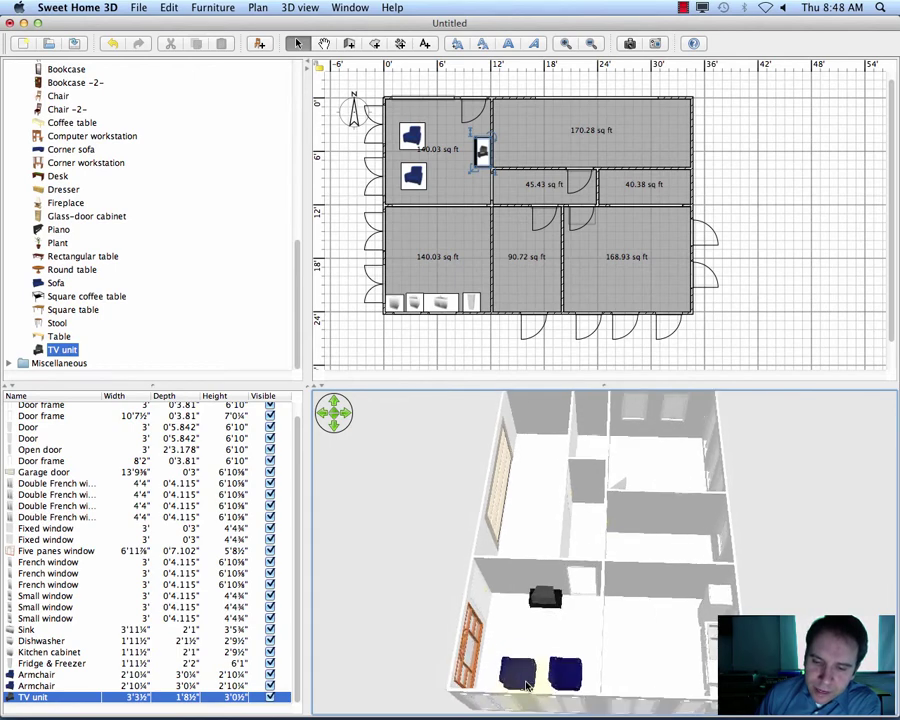
scroll(527, 685, up, 5)
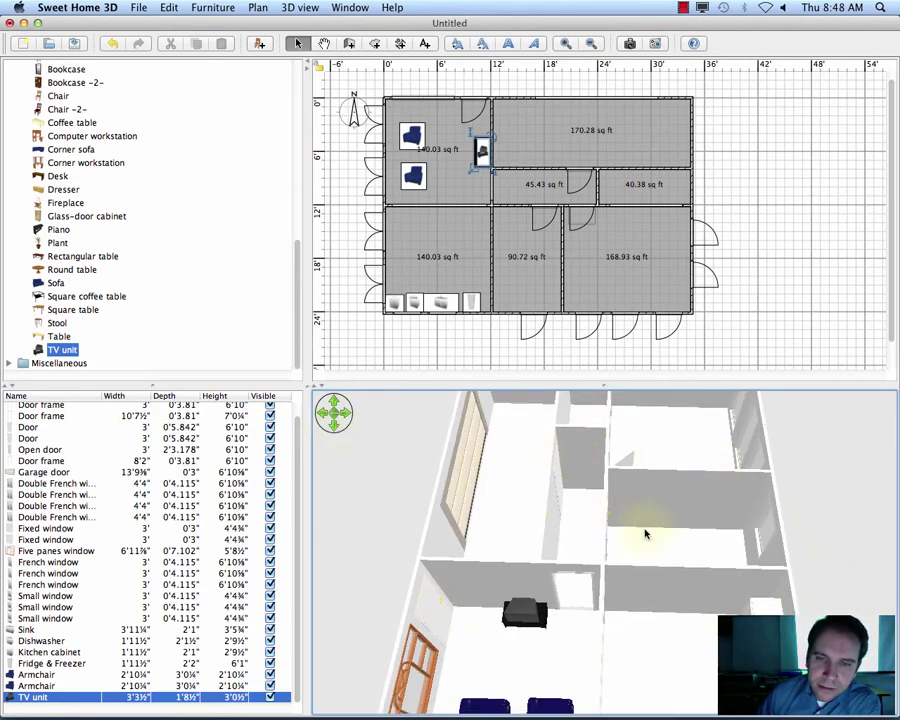
scroll(618, 587, up, 3)
drag(620, 580, 639, 594)
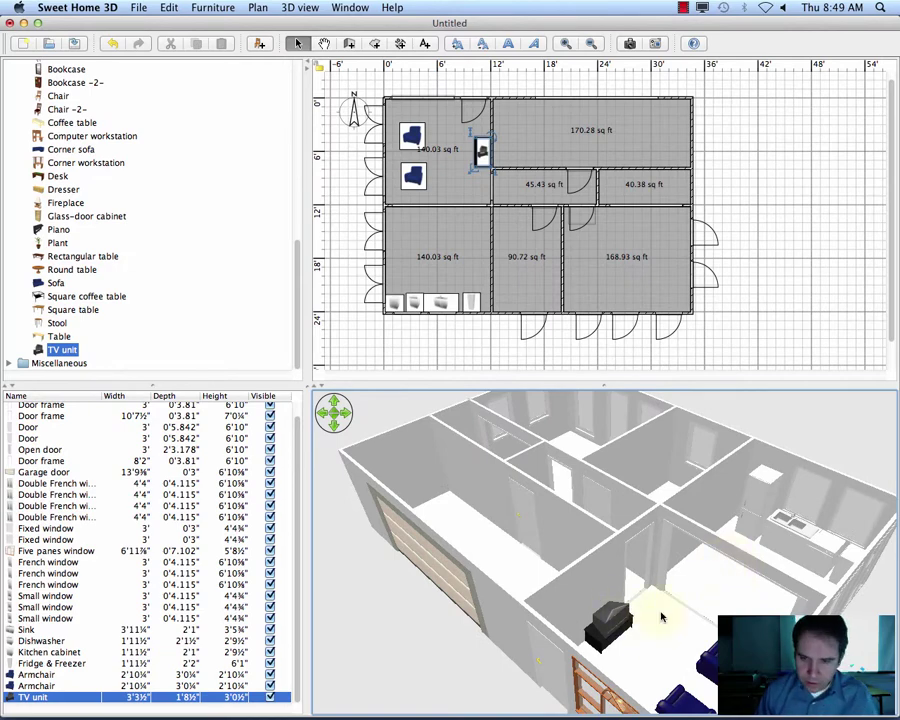
scroll(640, 600, up, 3)
scroll(668, 606, down, 2)
drag(672, 606, 712, 598)
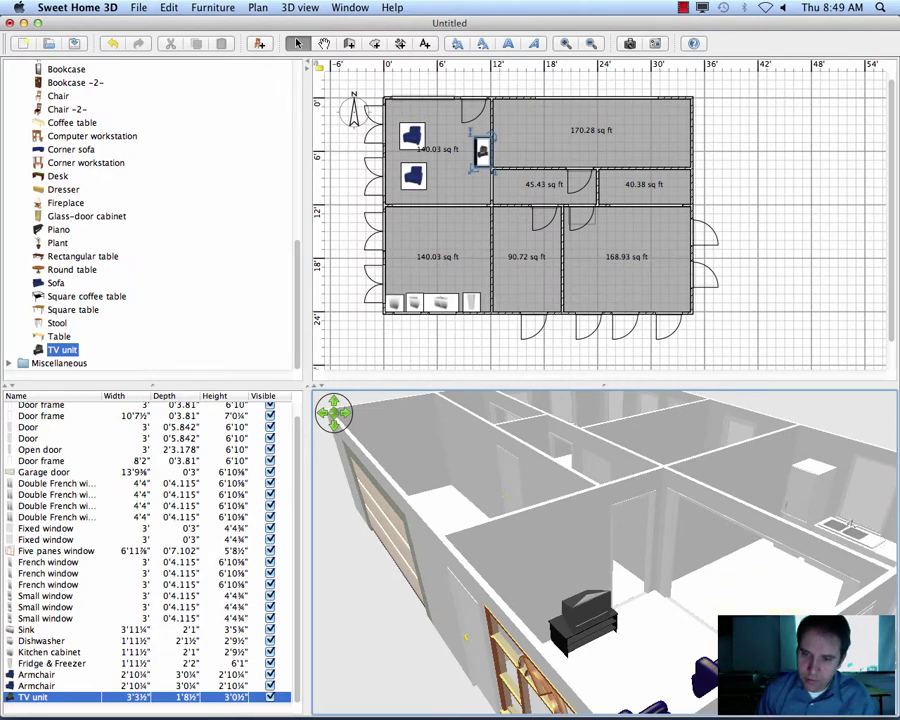
right_click(641, 578)
drag(599, 562, 668, 676)
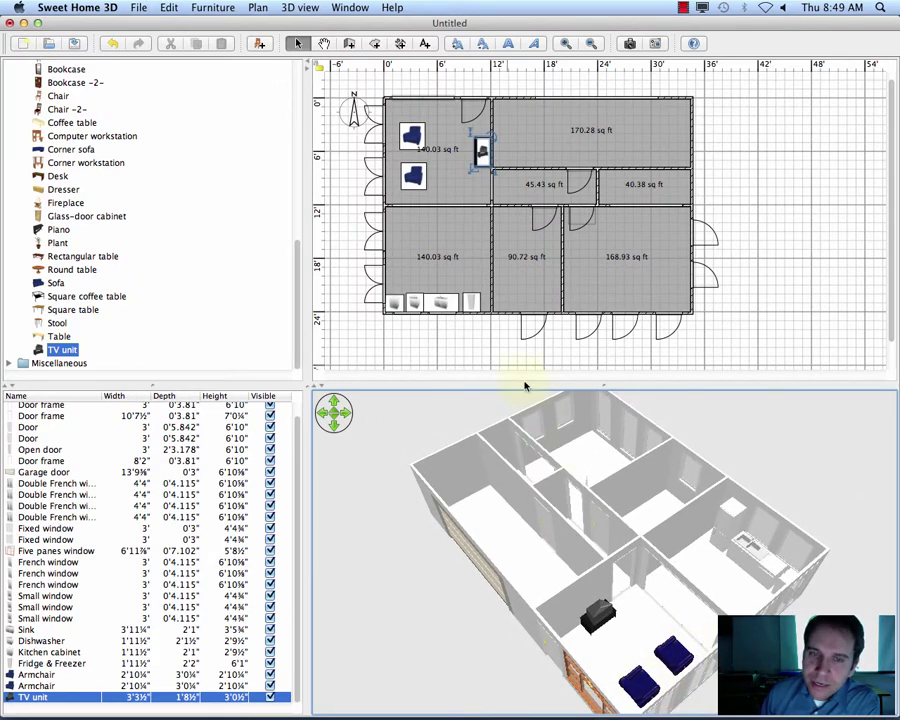
- Rotate the two armchairs in the northwest room so they are angled toward the TV unit
click(408, 138)
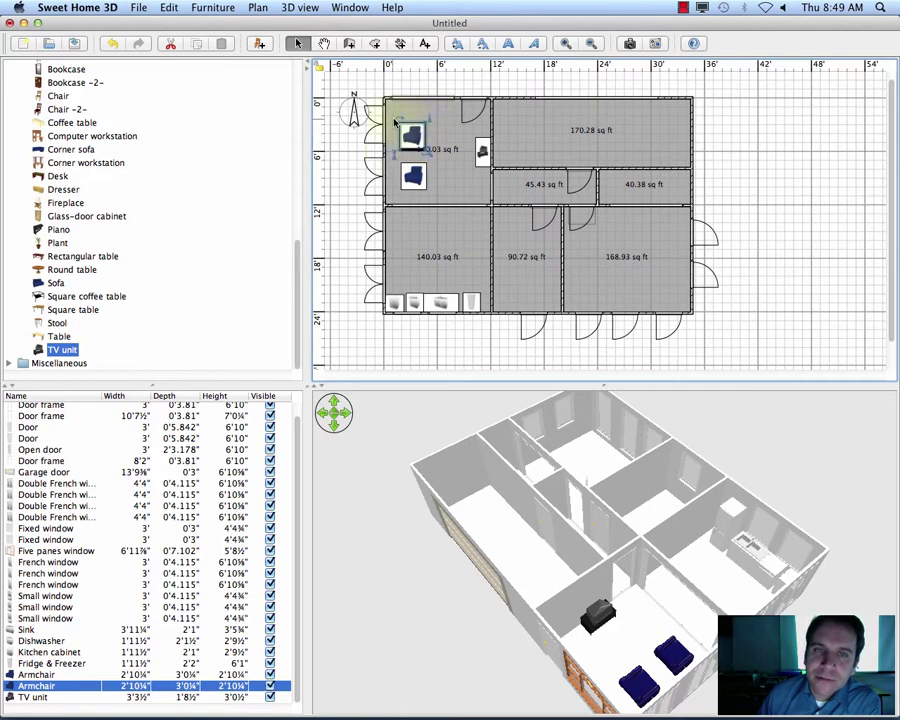
drag(400, 123, 390, 210)
click(413, 177)
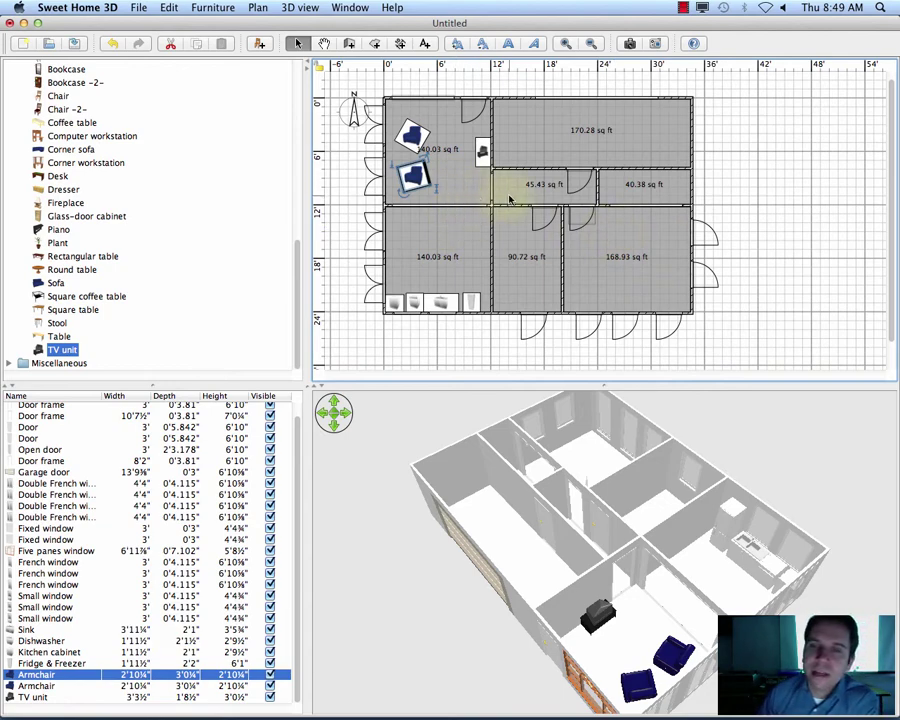
click(458, 190)
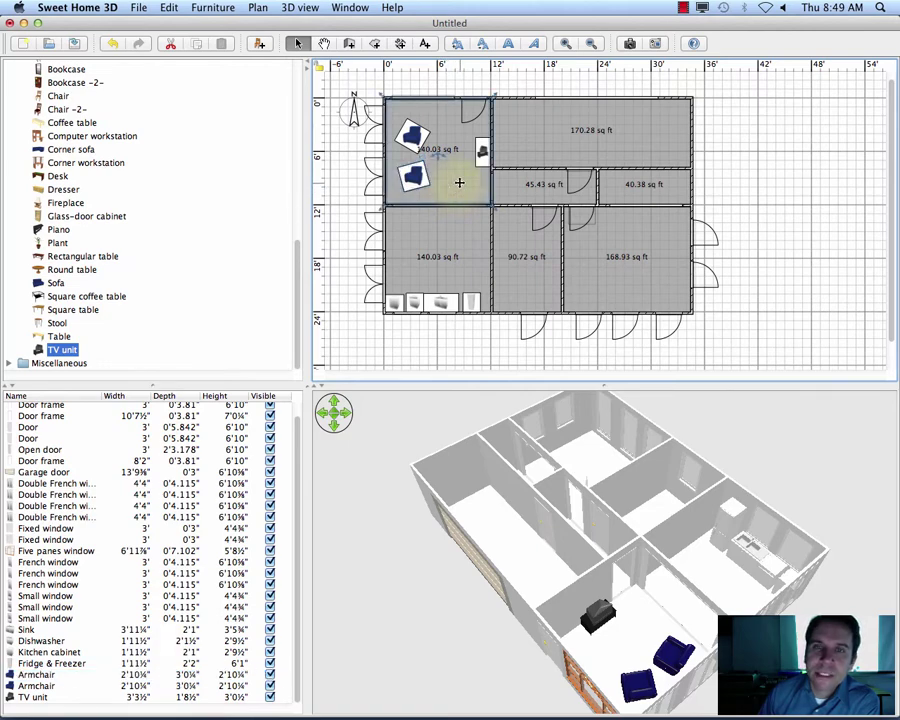
double_click(459, 182)
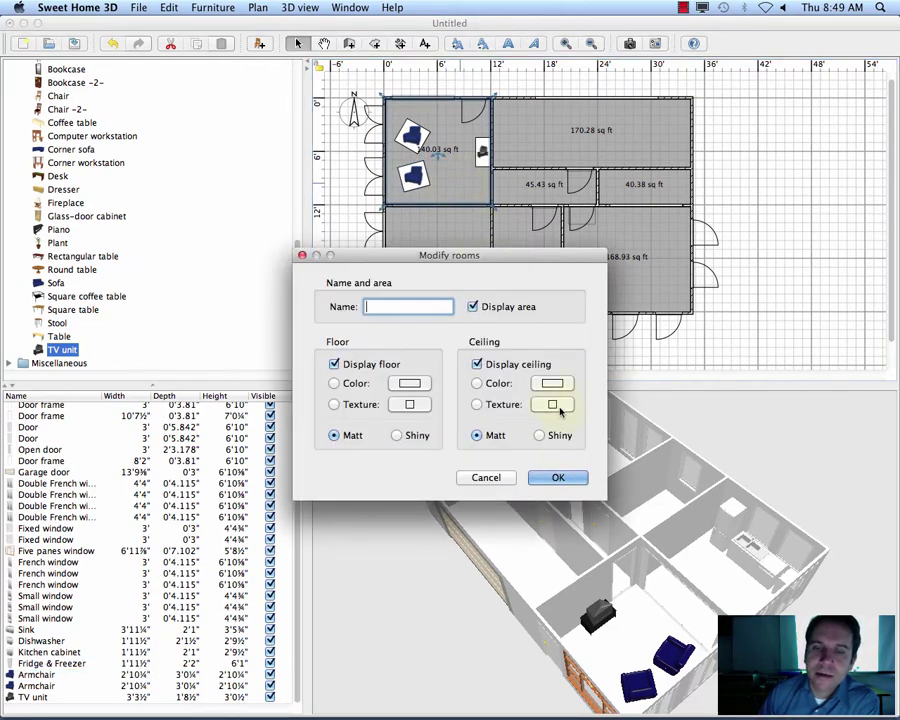
click(486, 477)
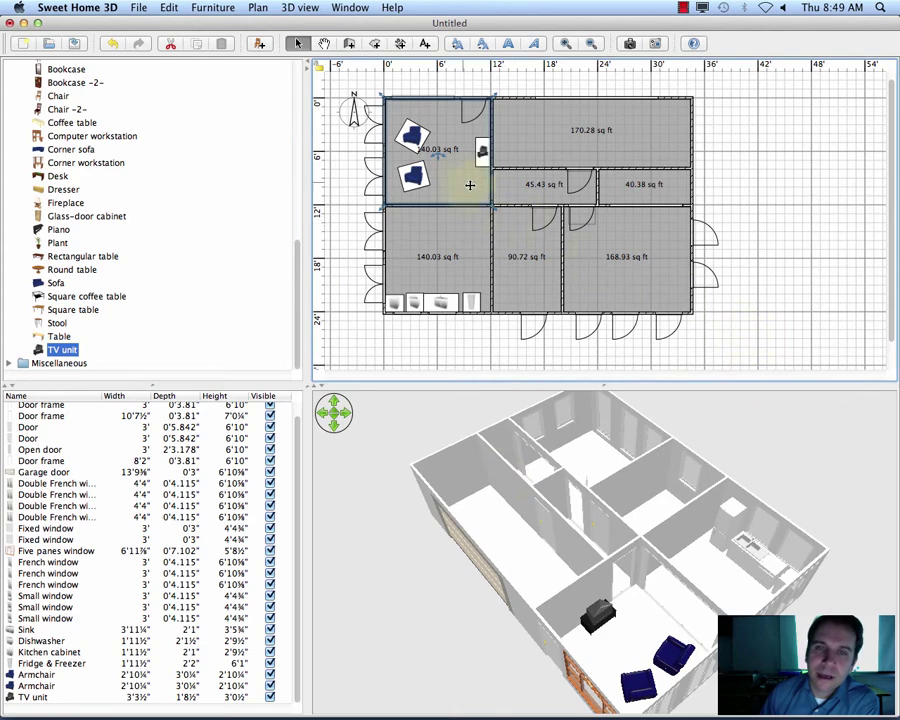
- Give the northwest room's floor the Dark blue tiles texture with a shiny finish
double_click(459, 178)
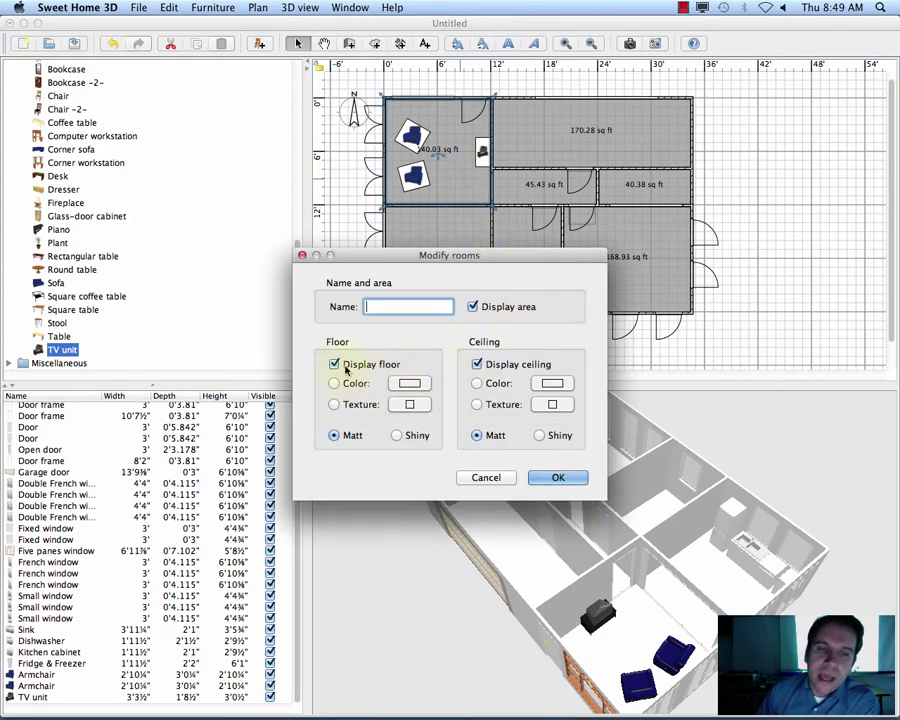
click(333, 404)
click(411, 405)
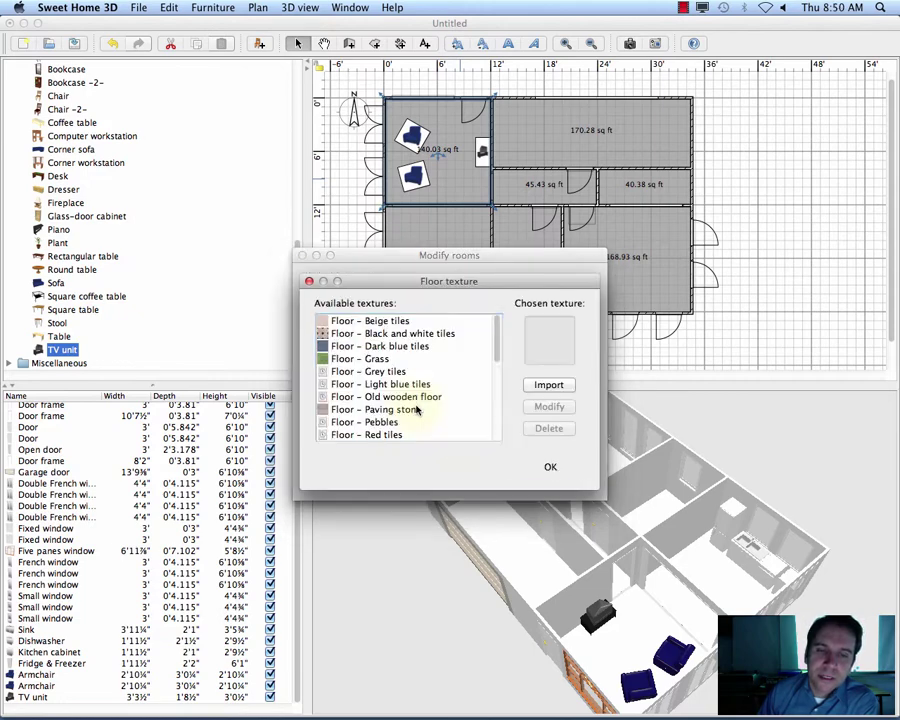
drag(499, 338, 503, 387)
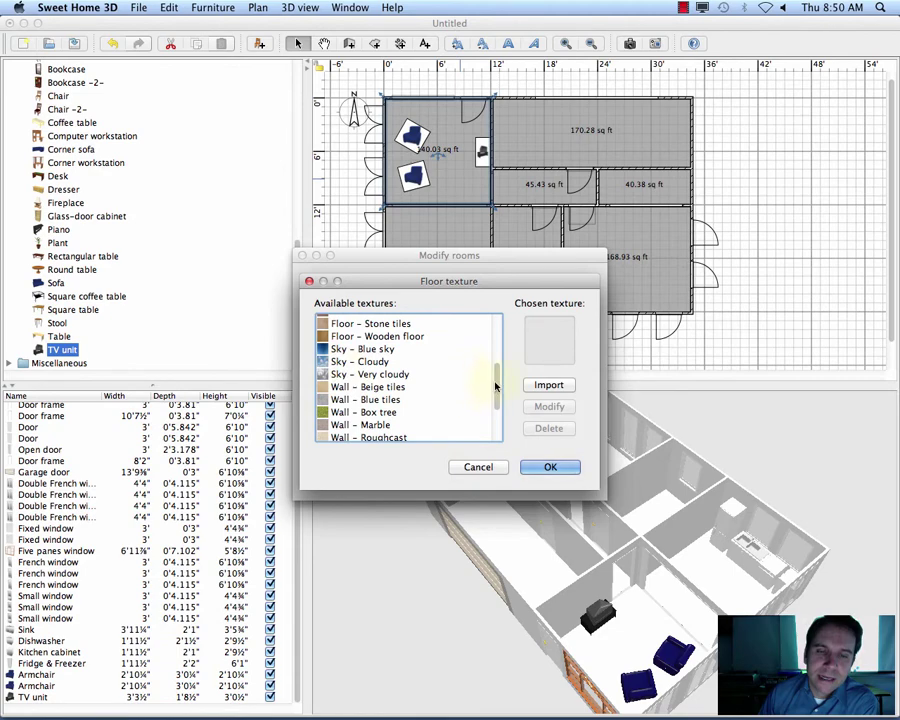
drag(496, 424, 519, 335)
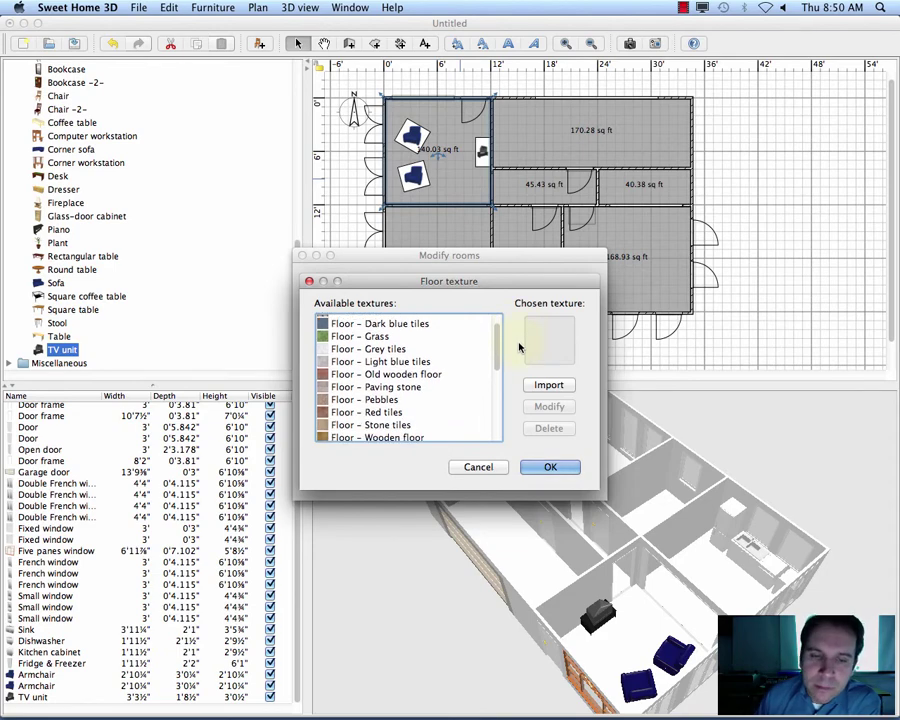
drag(516, 357, 530, 337)
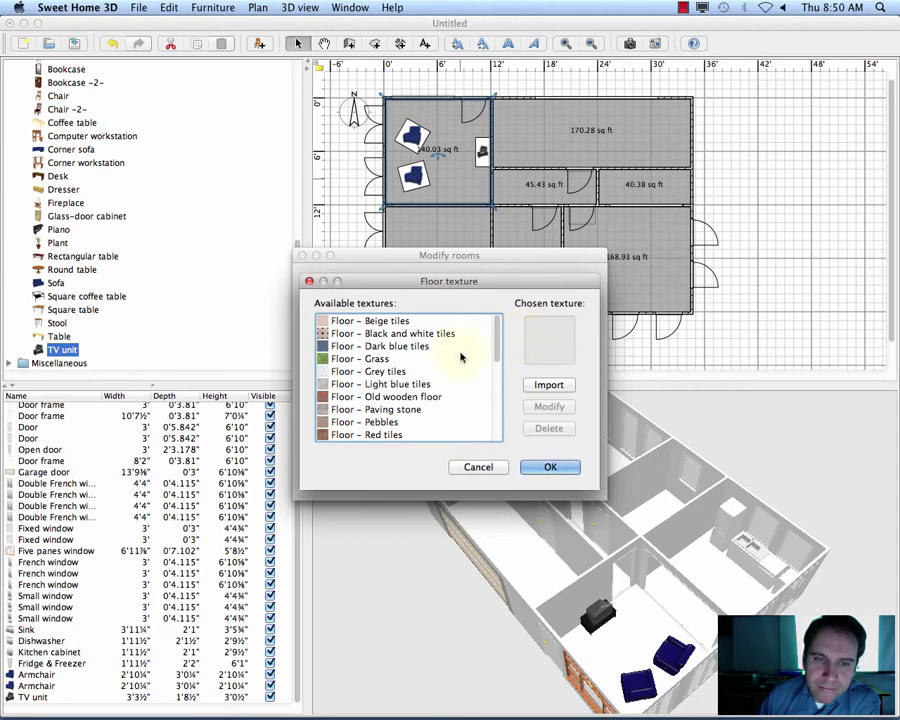
click(399, 348)
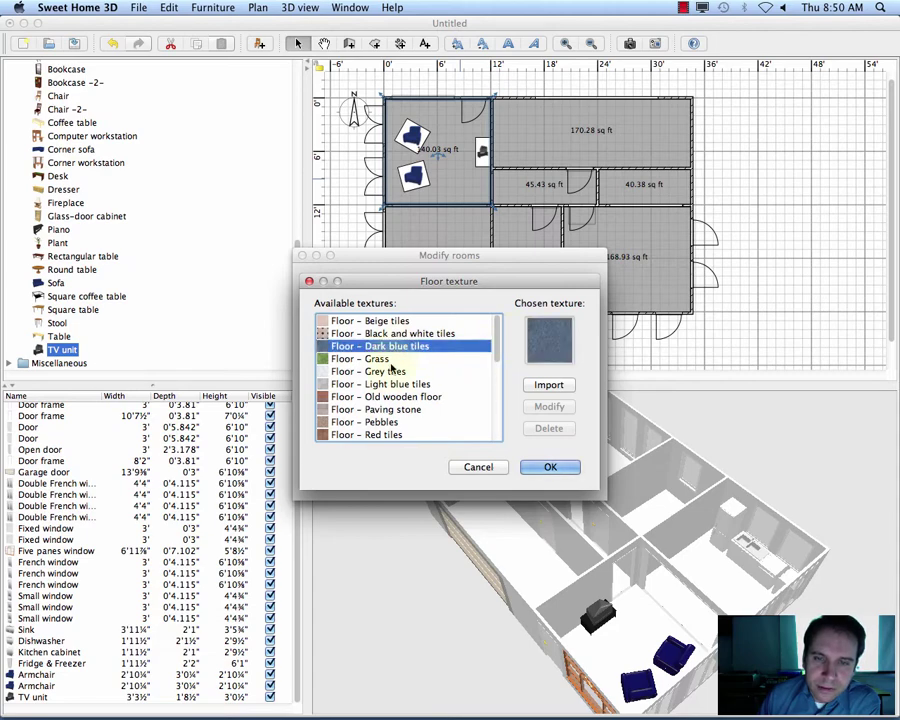
click(556, 470)
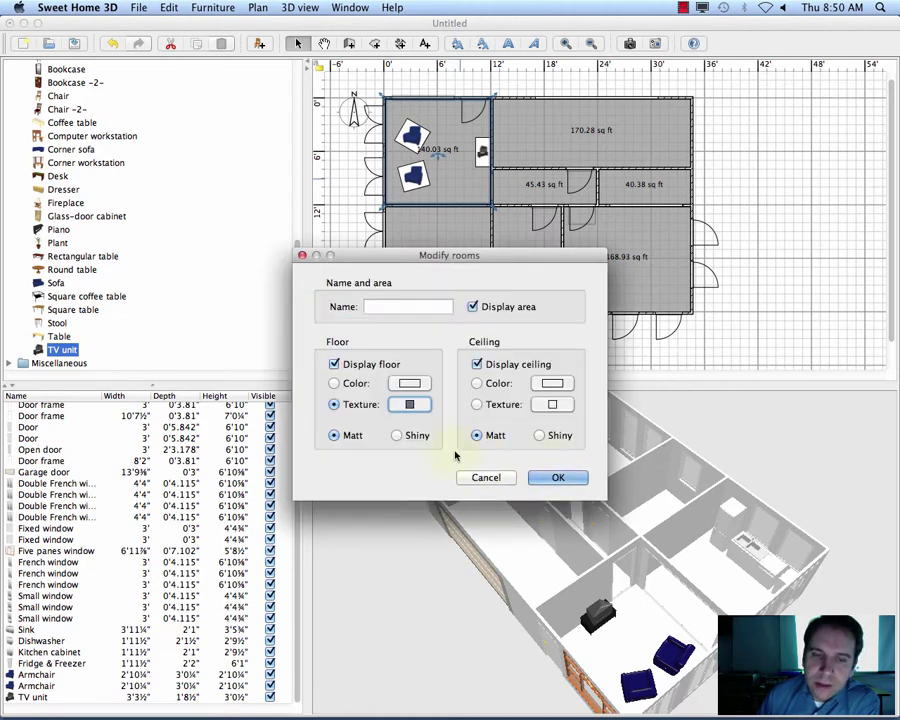
click(396, 436)
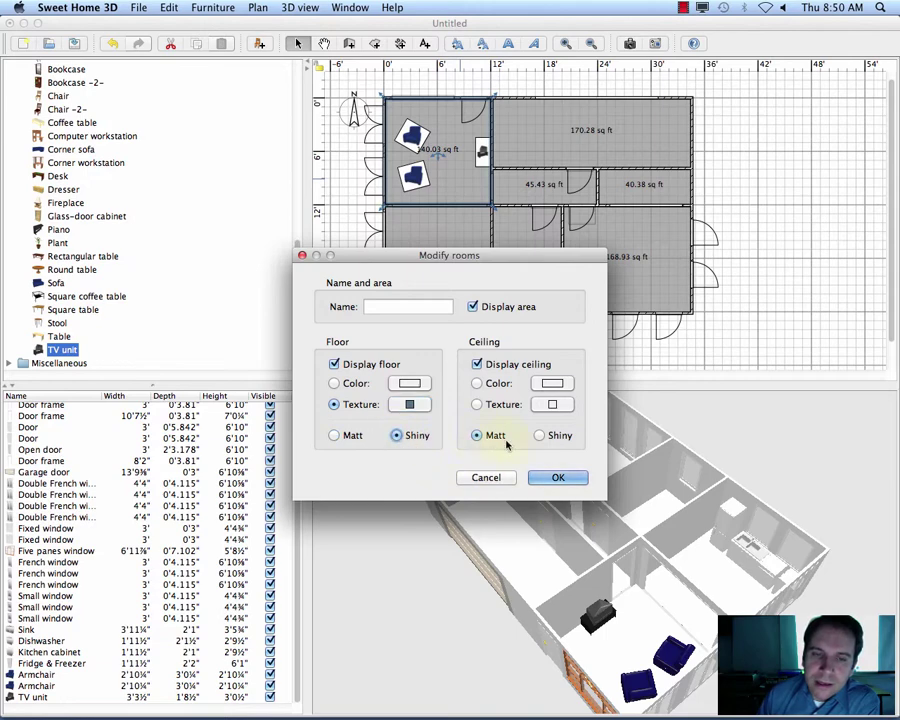
click(558, 479)
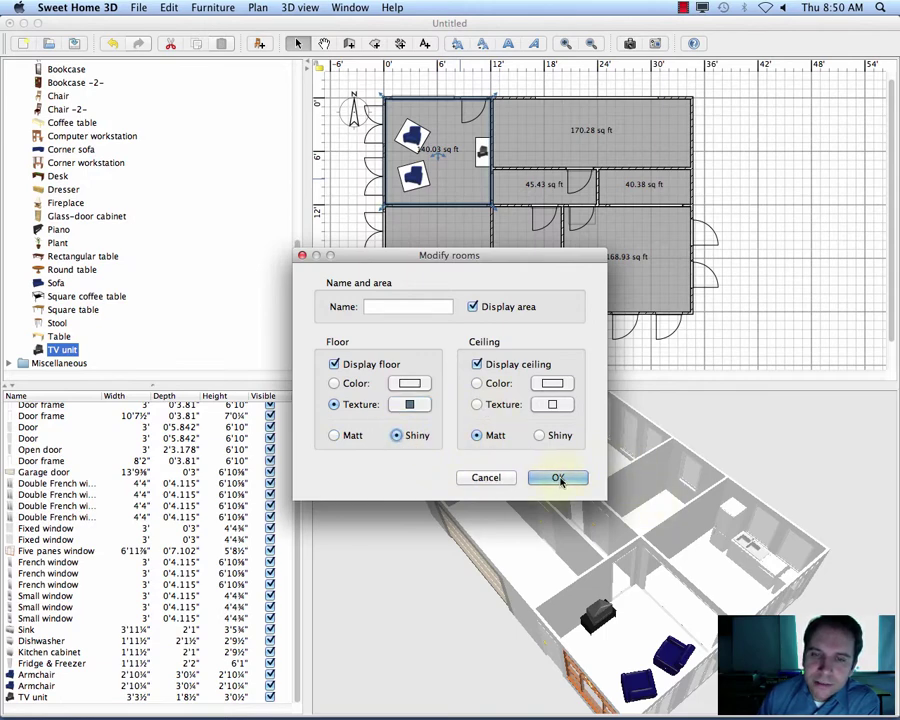
- Give the northwest room's ceiling the Wall - Beige tiles texture and apply the room changes
click(477, 405)
click(548, 404)
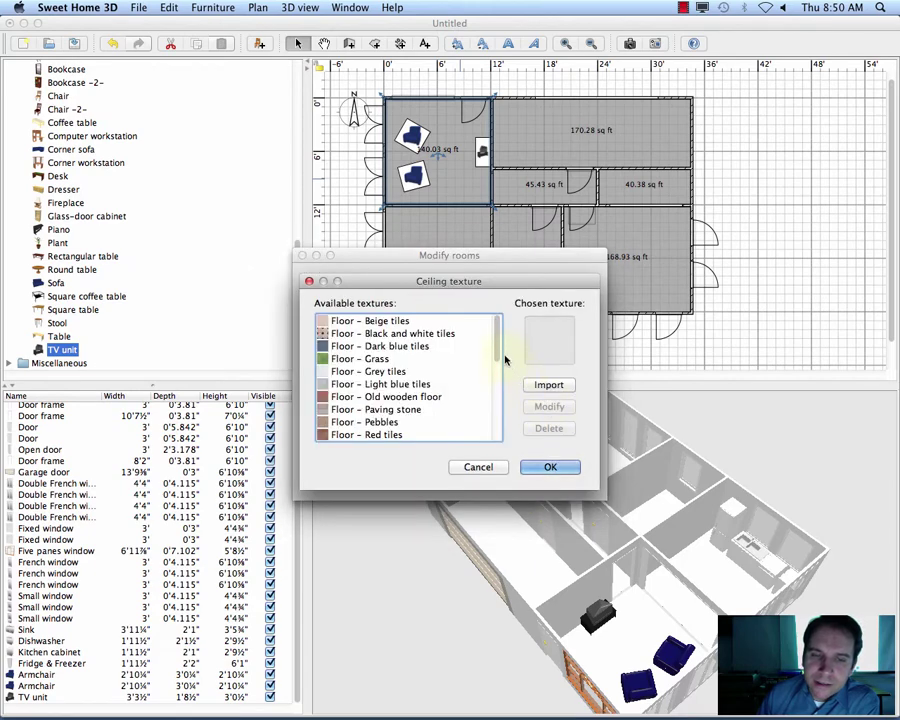
drag(496, 346, 492, 410)
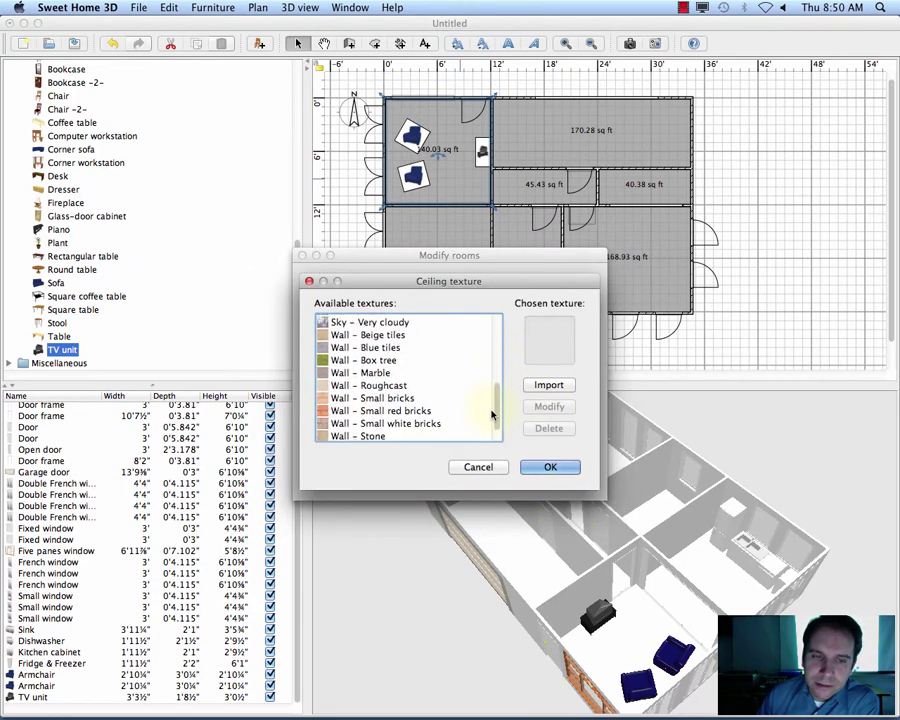
click(392, 331)
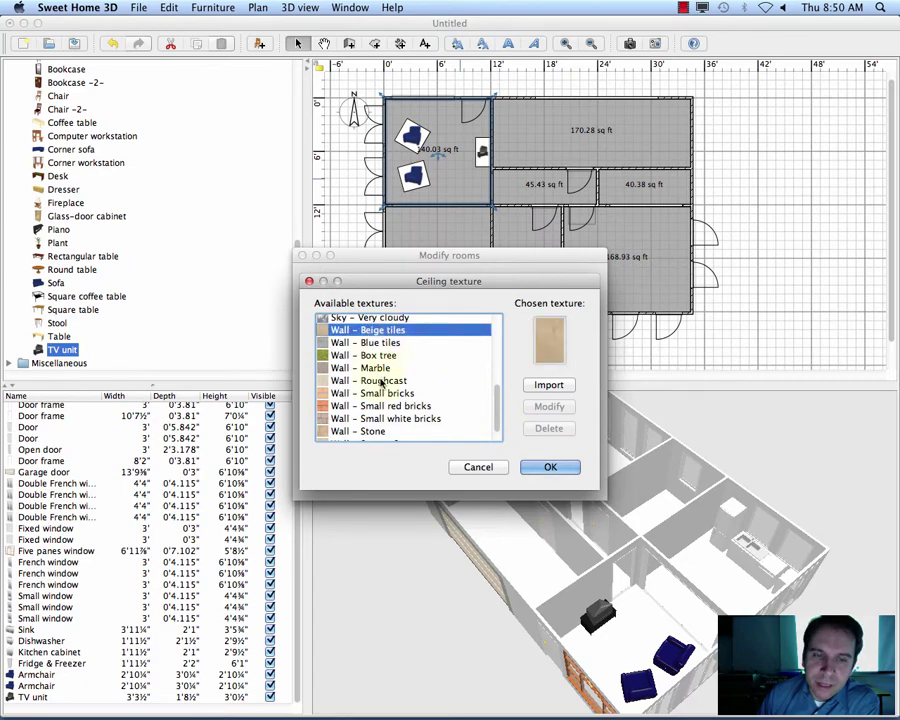
click(553, 467)
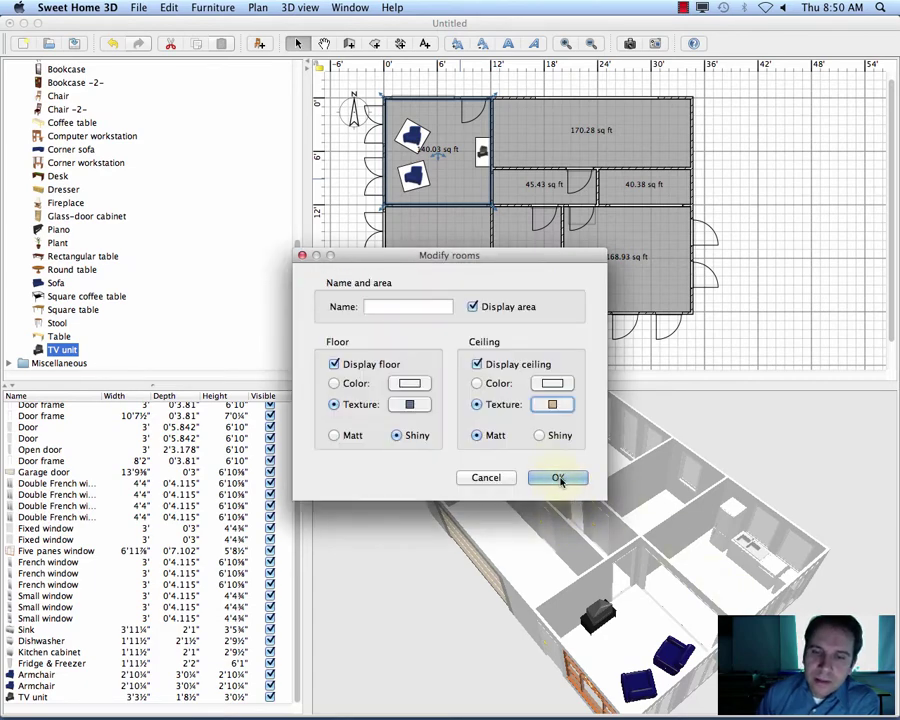
click(557, 480)
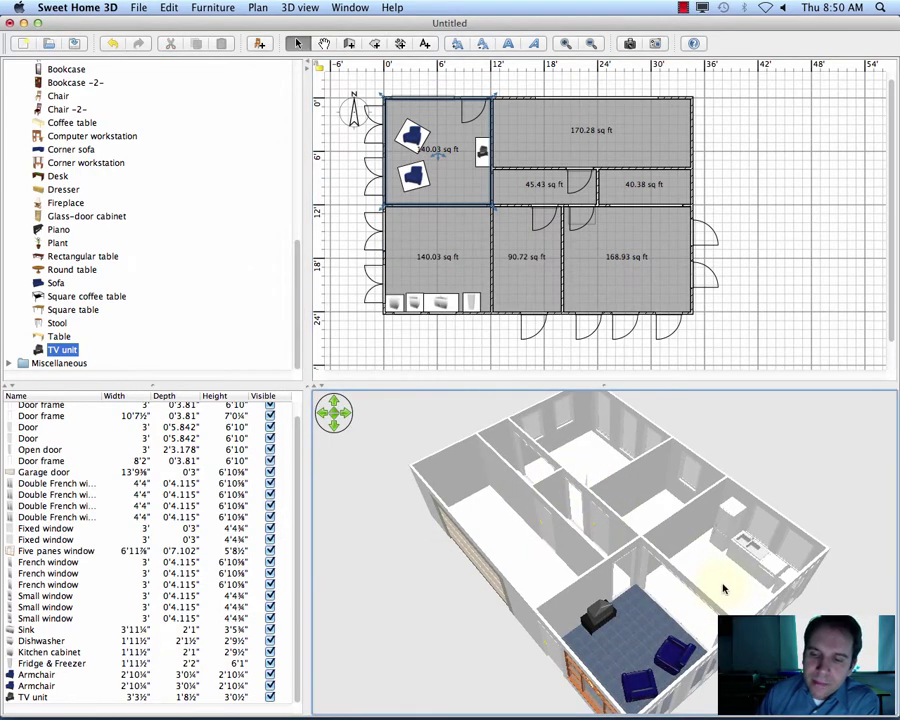
- Give the southwest kitchen's floor the Black and white tiles texture with a shiny finish
double_click(450, 255)
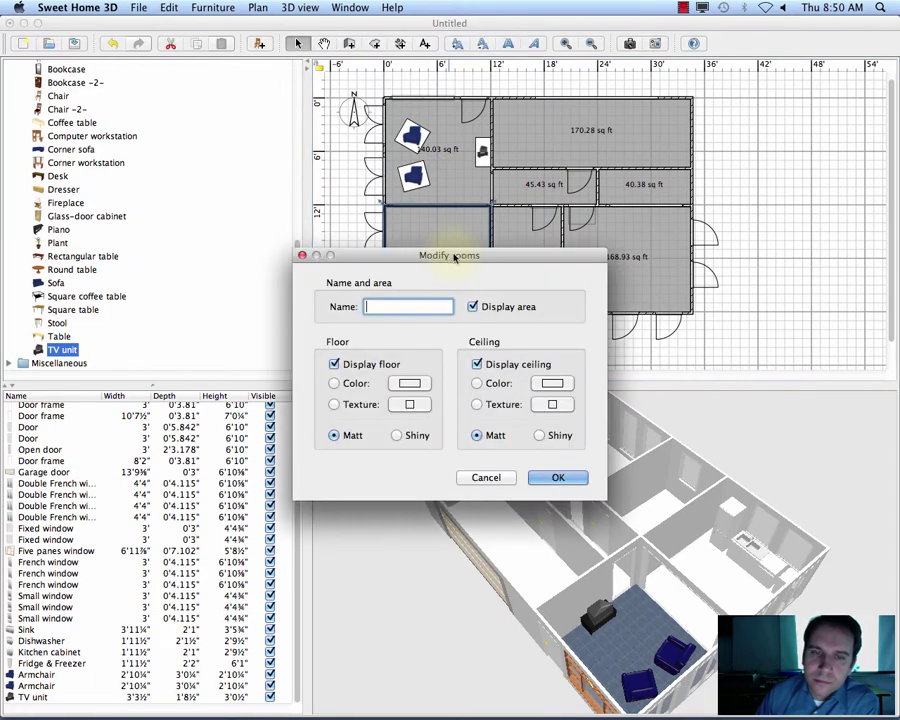
click(409, 404)
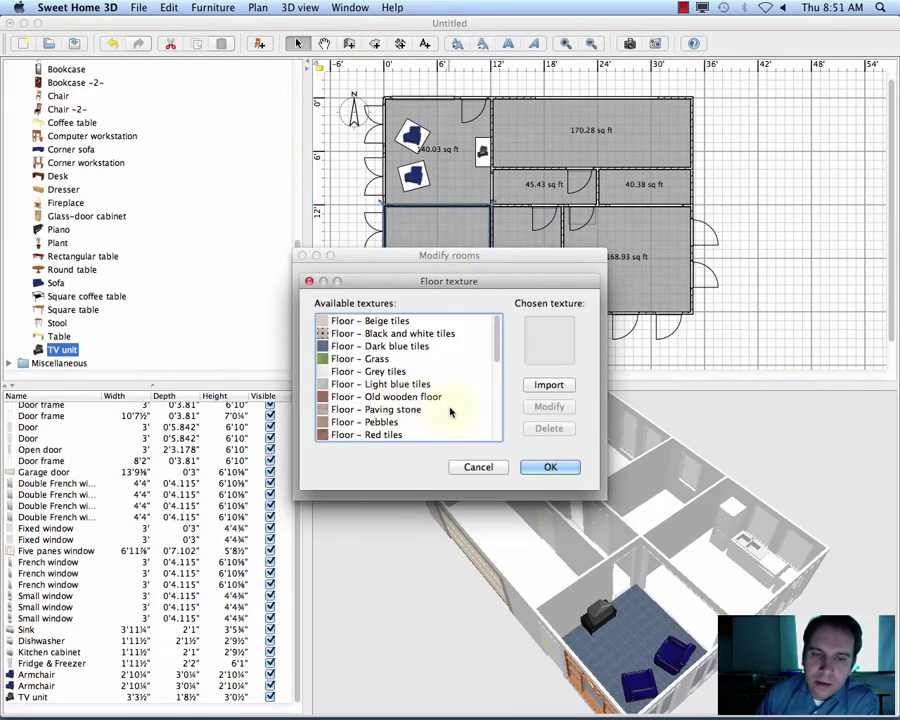
click(395, 335)
click(546, 467)
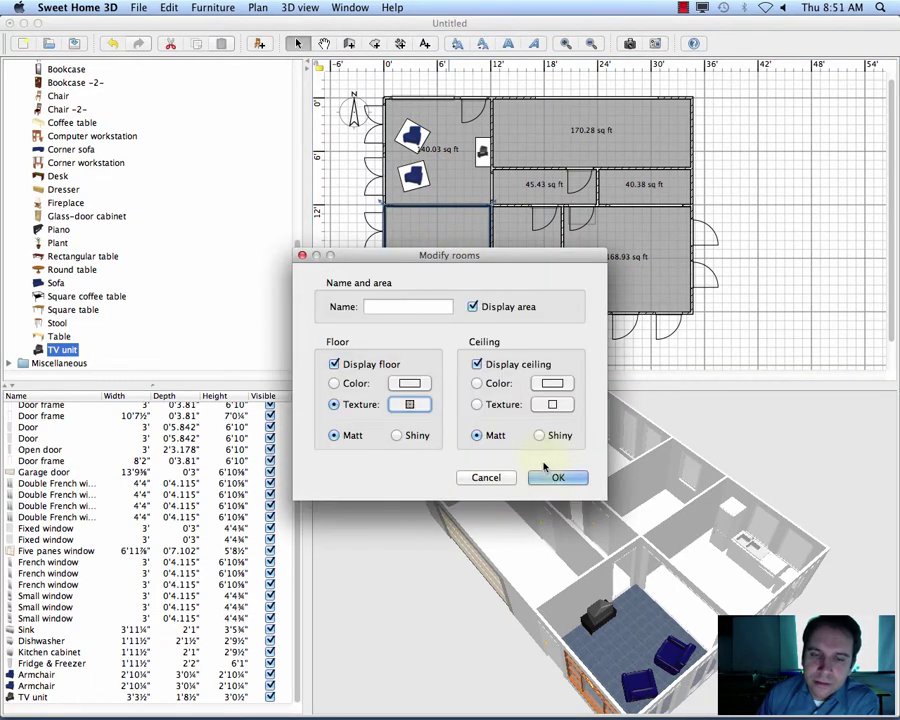
click(398, 435)
- Texture the kitchen's ceiling with Wall - Beige tiles and apply the room changes
click(476, 404)
click(551, 405)
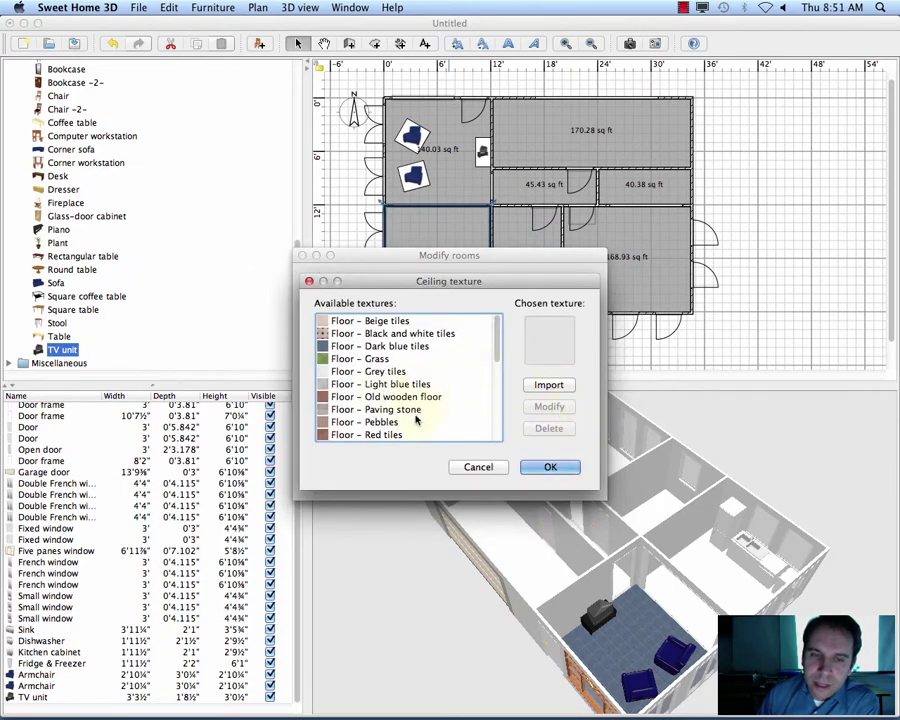
scroll(495, 360, down, 5)
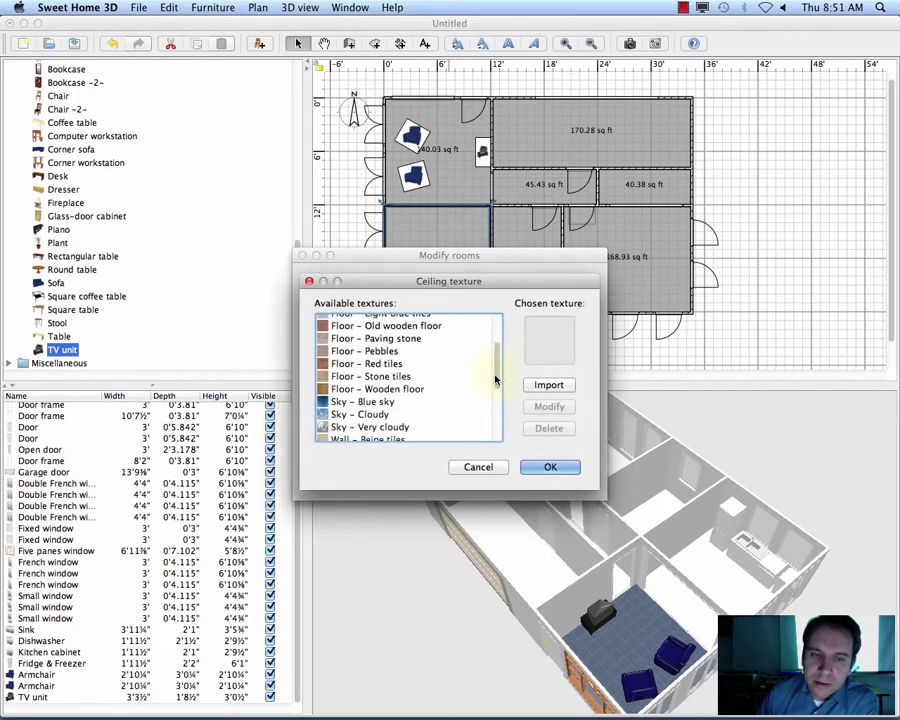
scroll(487, 413, down, 1)
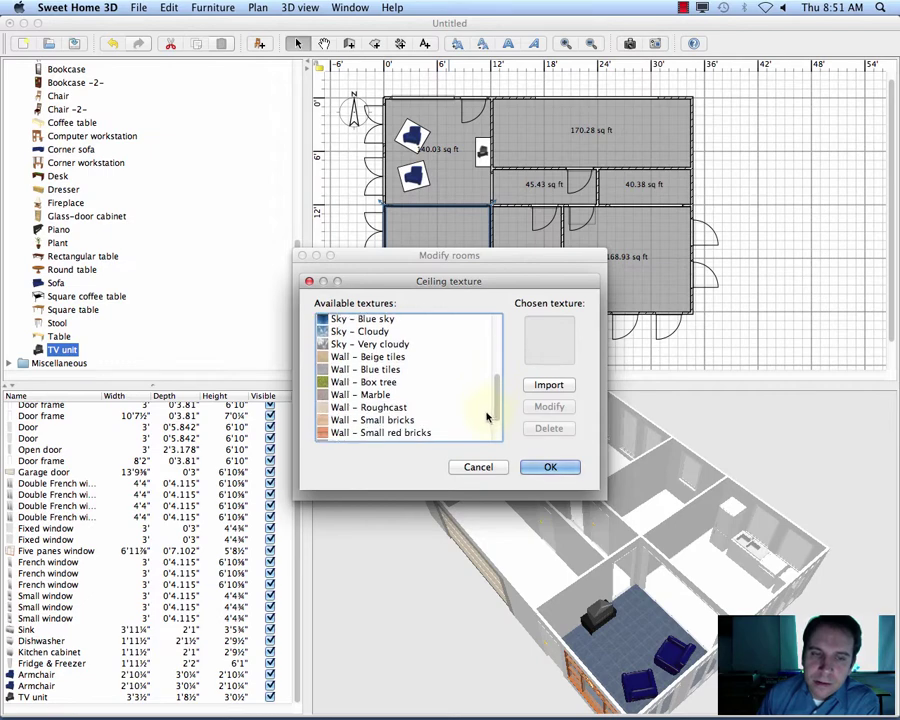
click(391, 358)
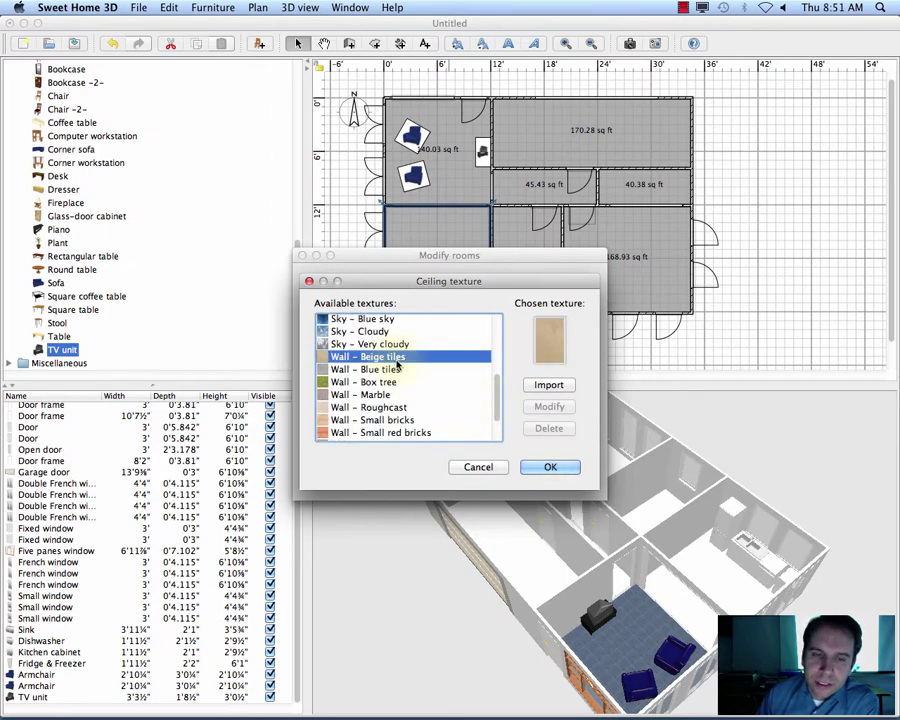
click(553, 467)
click(548, 418)
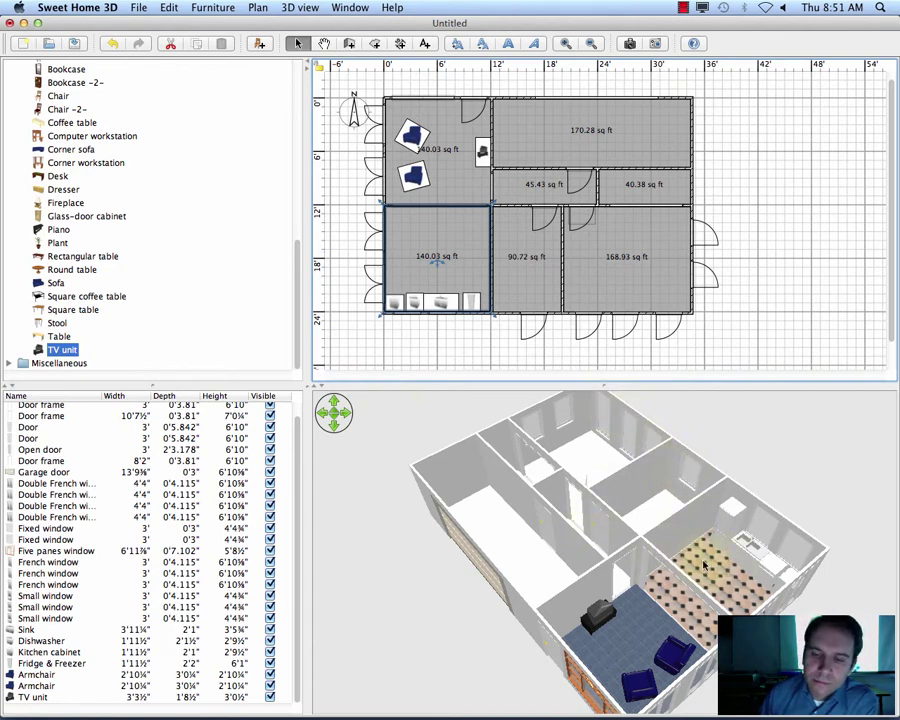
- Examine the textured northwest room and kitchen in the 3D view, from above and through the exterior windows
scroll(663, 636, up, 3)
scroll(663, 636, up, 5)
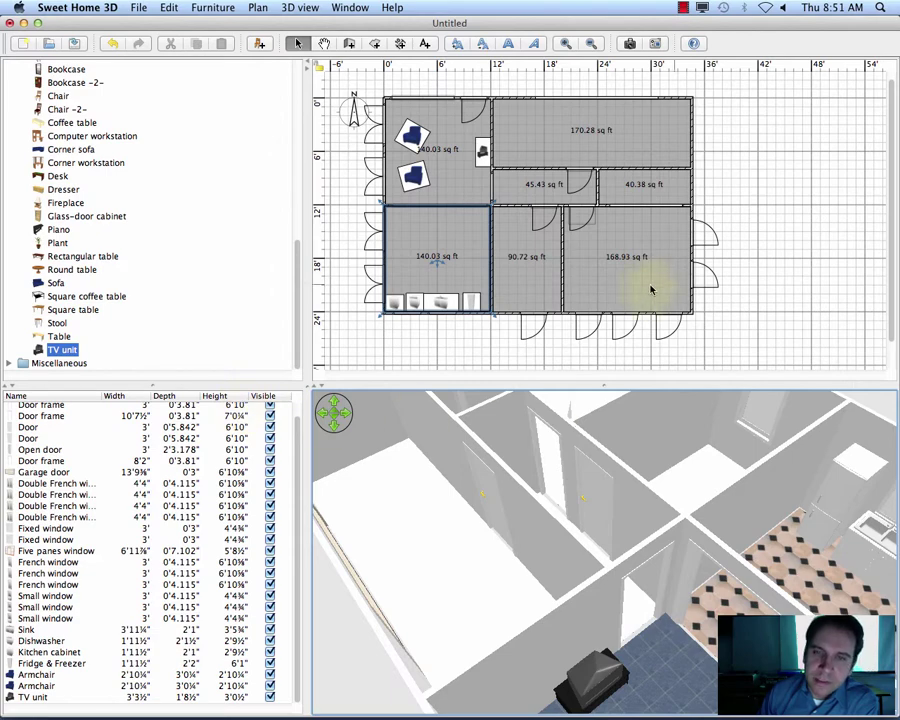
scroll(889, 307, down, 2)
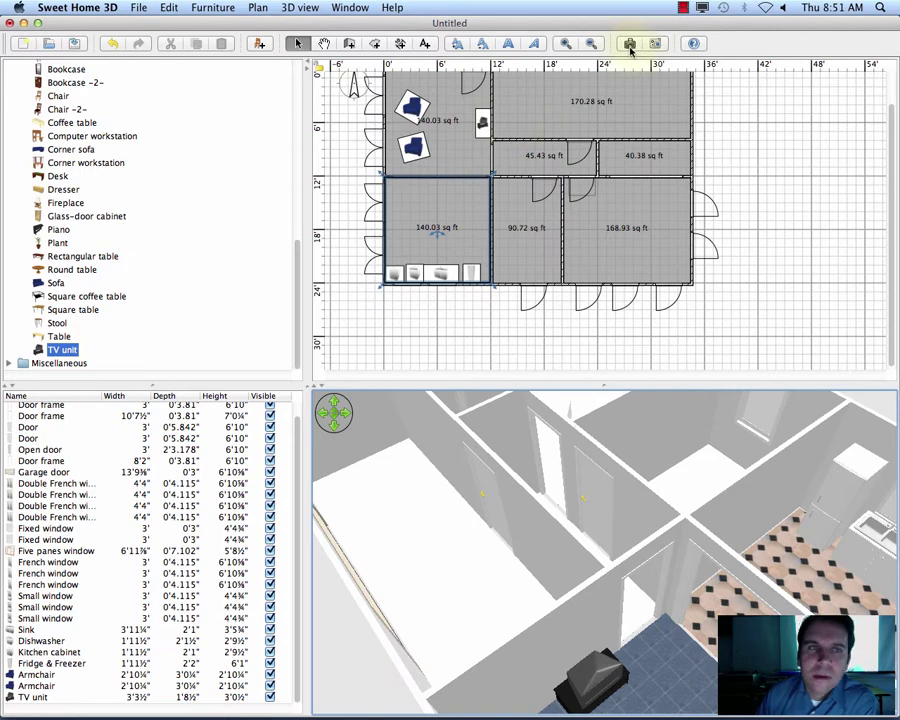
drag(450, 500, 643, 570)
scroll(643, 570, down, 10)
scroll(613, 599, up, 4)
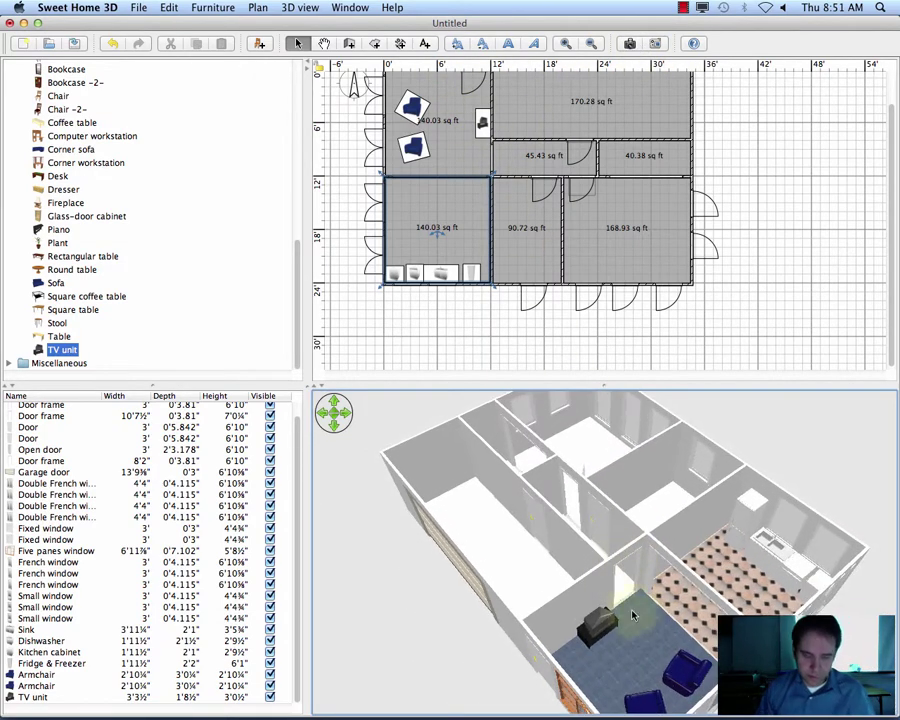
scroll(621, 598, up, 5)
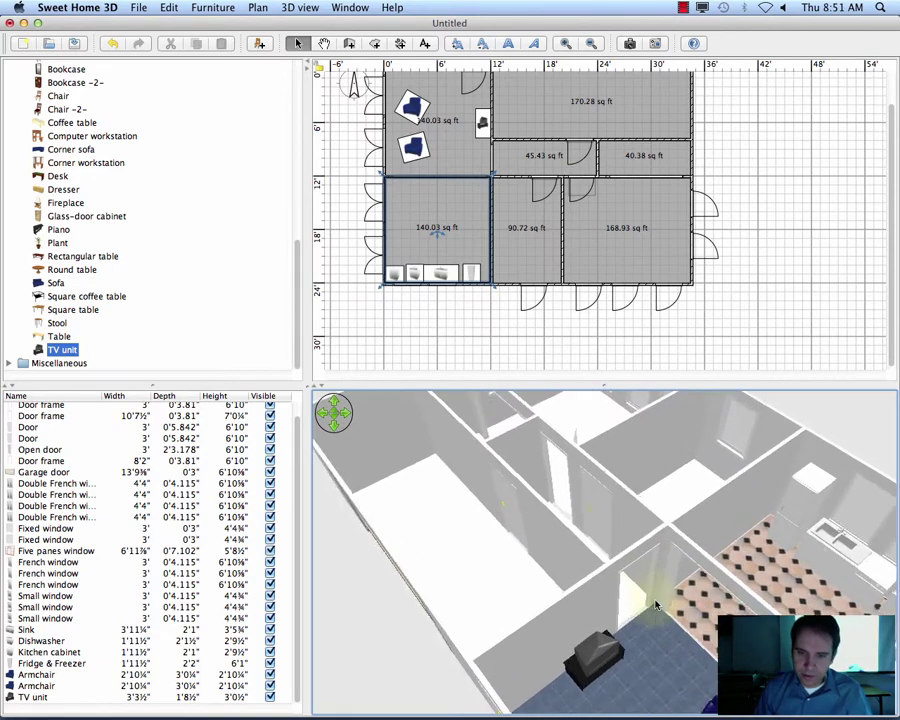
scroll(657, 600, up, 2)
scroll(656, 596, down, 4)
drag(656, 590, 560, 470)
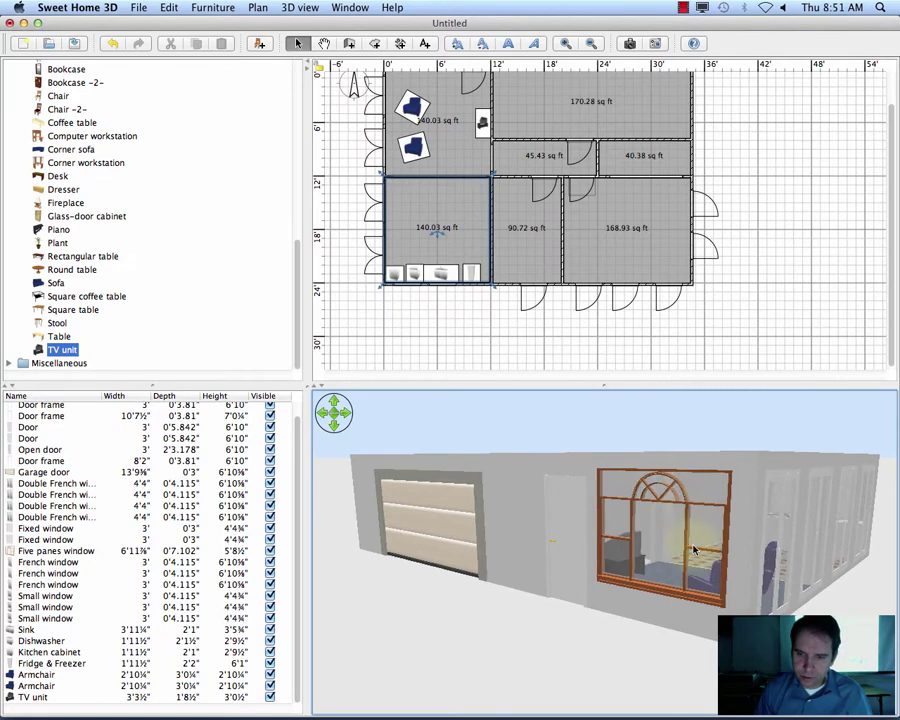
scroll(692, 549, up, 5)
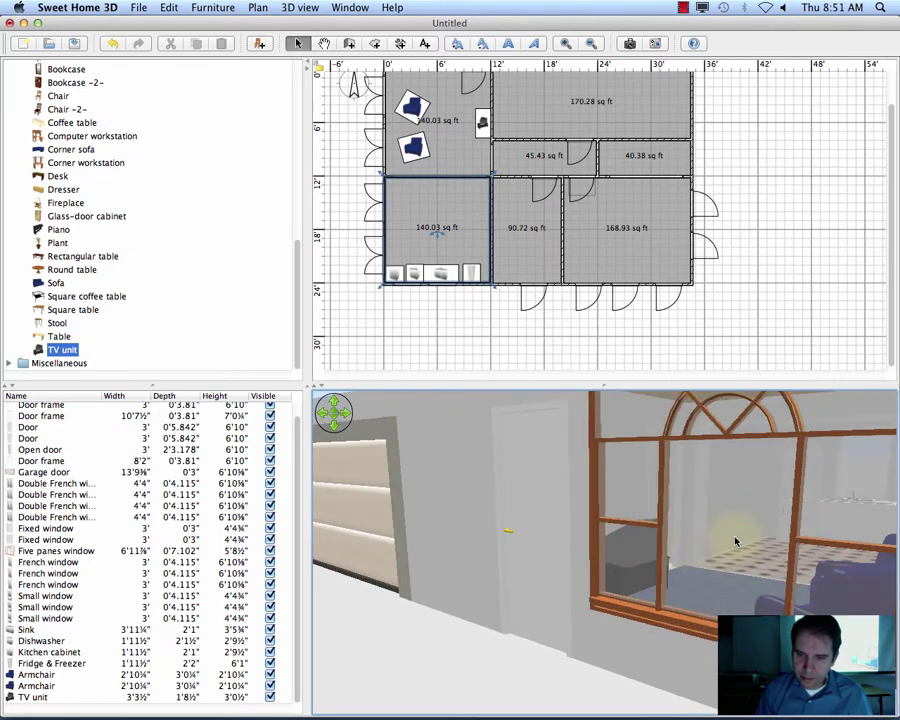
scroll(629, 514, up, 3)
drag(629, 514, 562, 489)
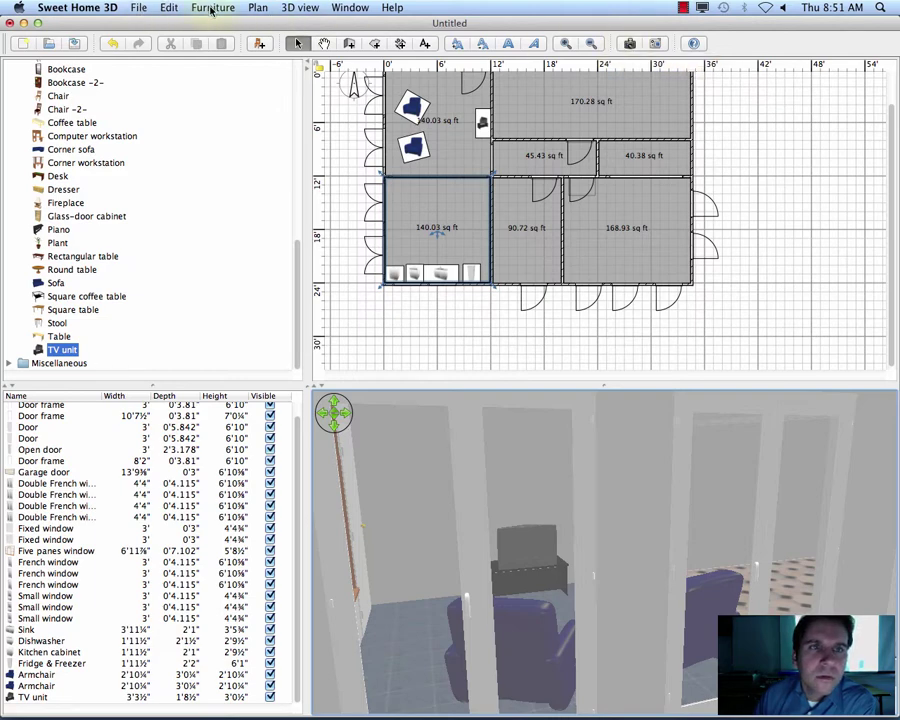
- Switch the 3D view to Virtual visit and place the visitor in the northwest room, facing the kitchen's sink wall
click(302, 8)
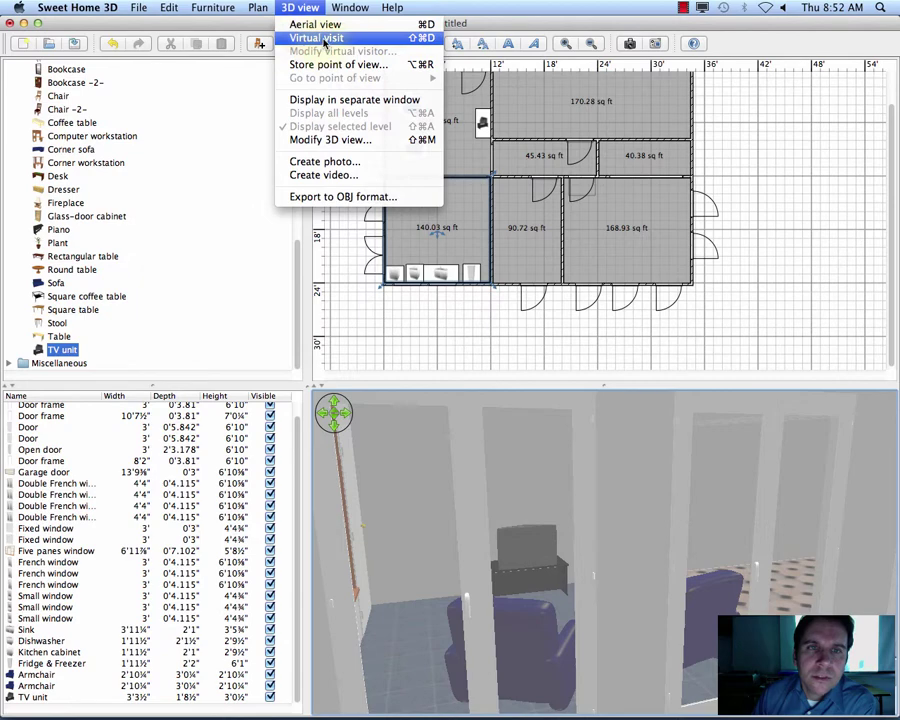
click(318, 38)
drag(673, 534, 700, 572)
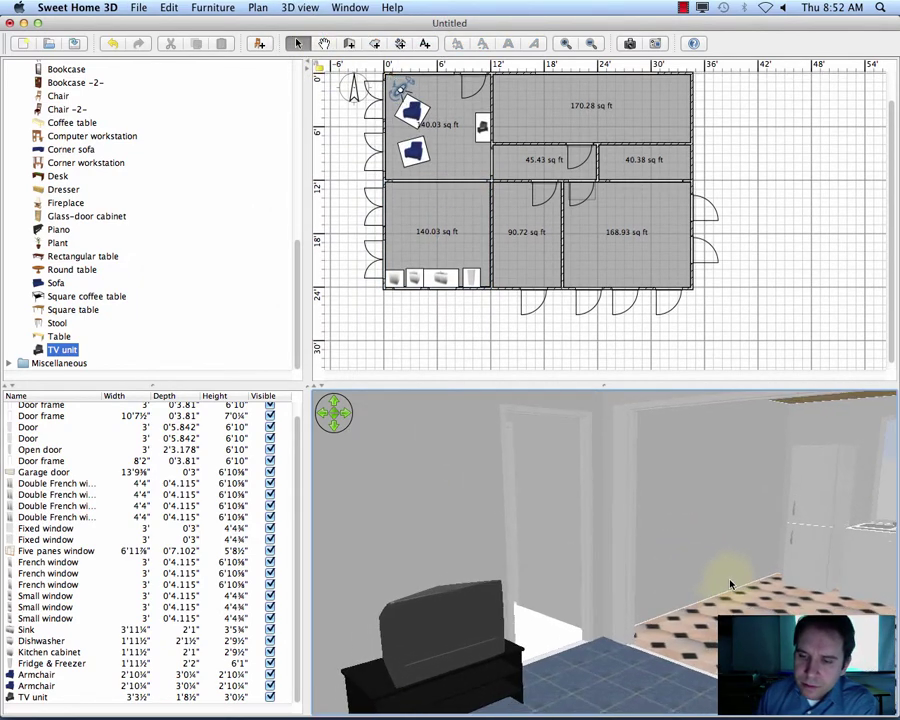
drag(614, 554, 638, 617)
right_click(601, 590)
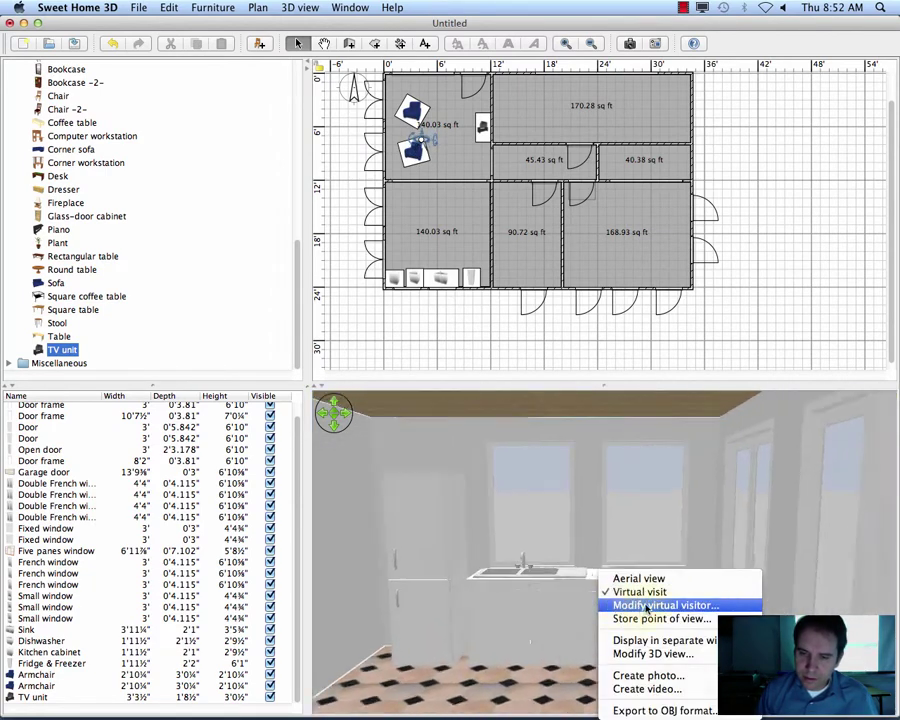
click(494, 597)
drag(494, 597, 441, 572)
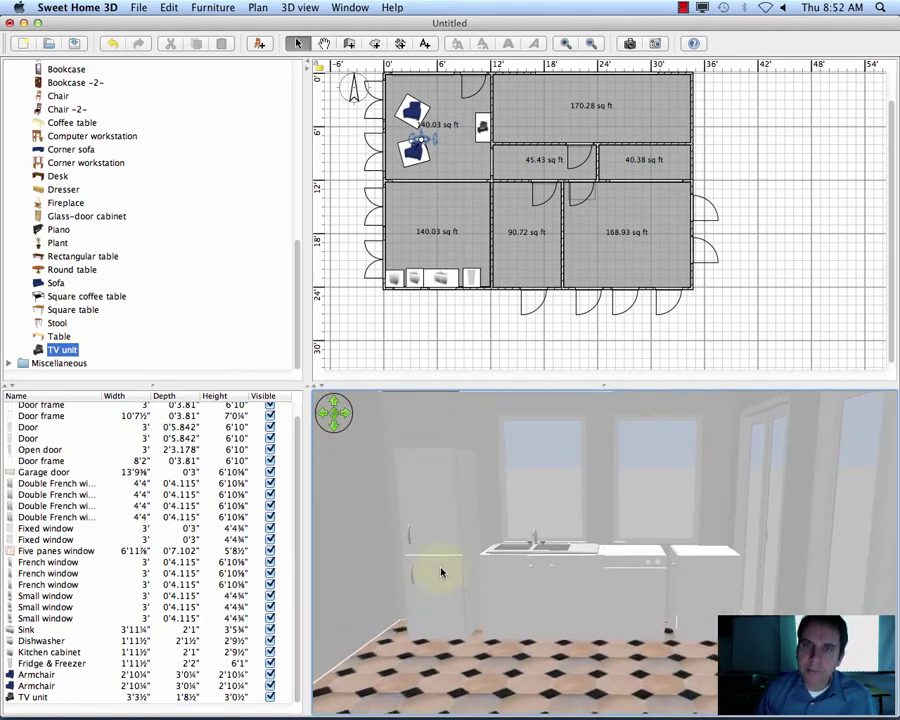
- Render a photo of the kitchen view with 4/3 proportions at the third quality level, and close the photo window
click(630, 44)
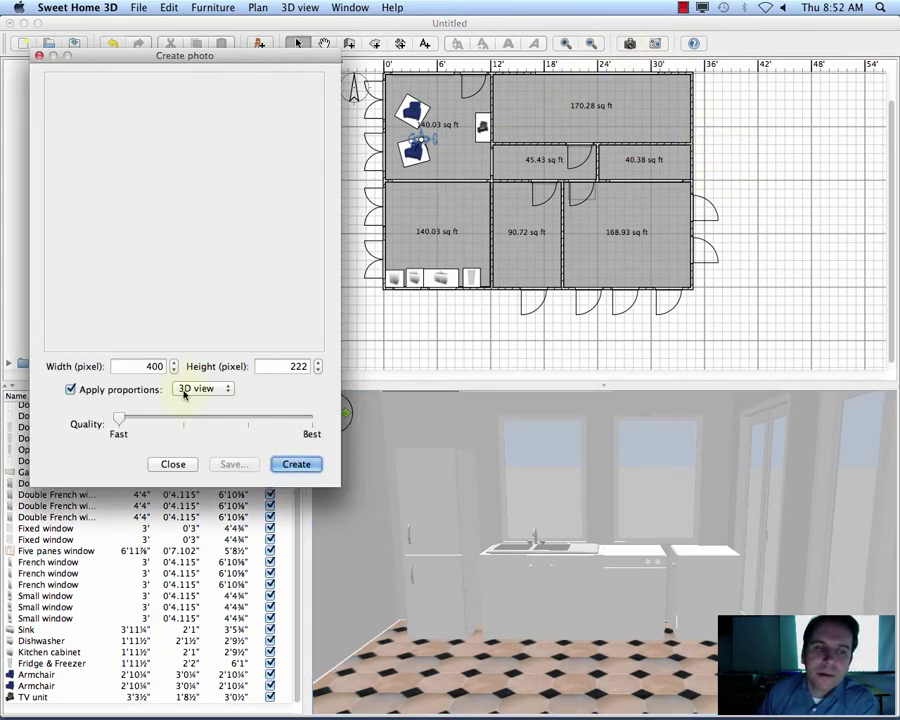
mouse_move(152, 428)
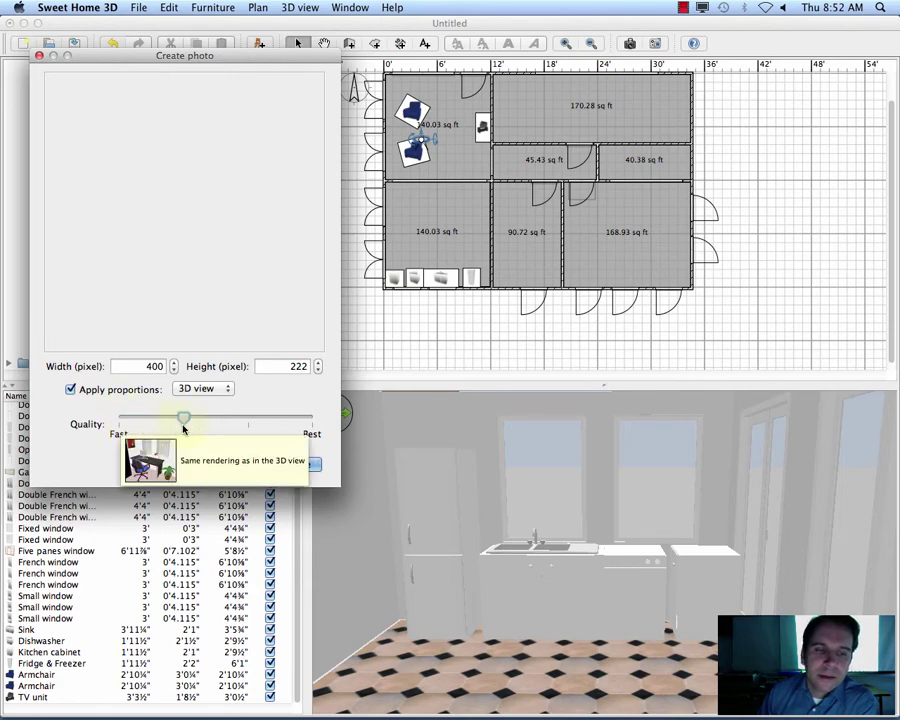
drag(181, 428, 242, 428)
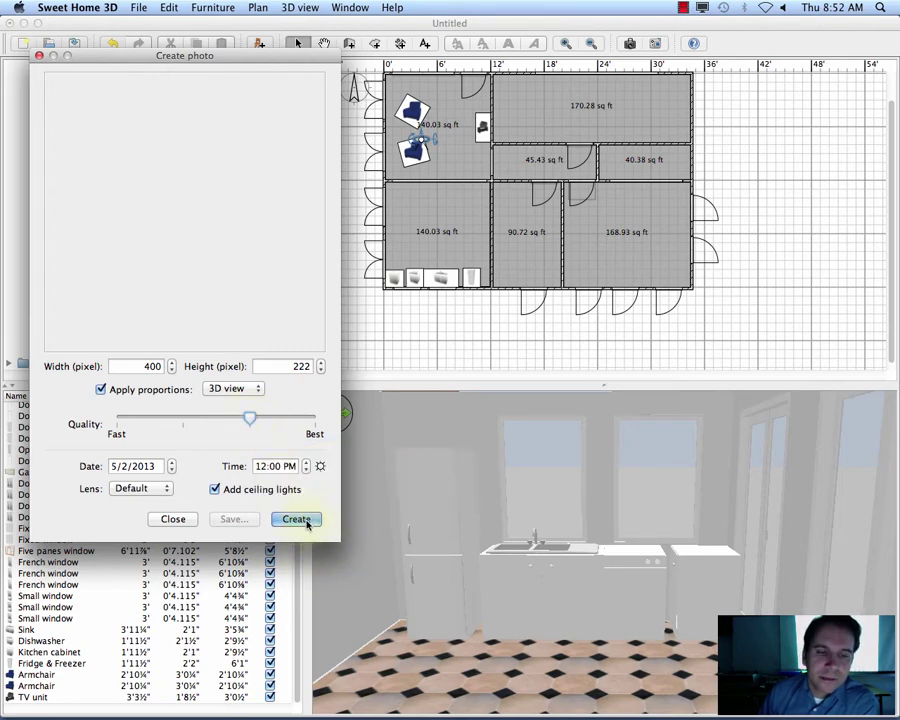
click(258, 389)
click(272, 391)
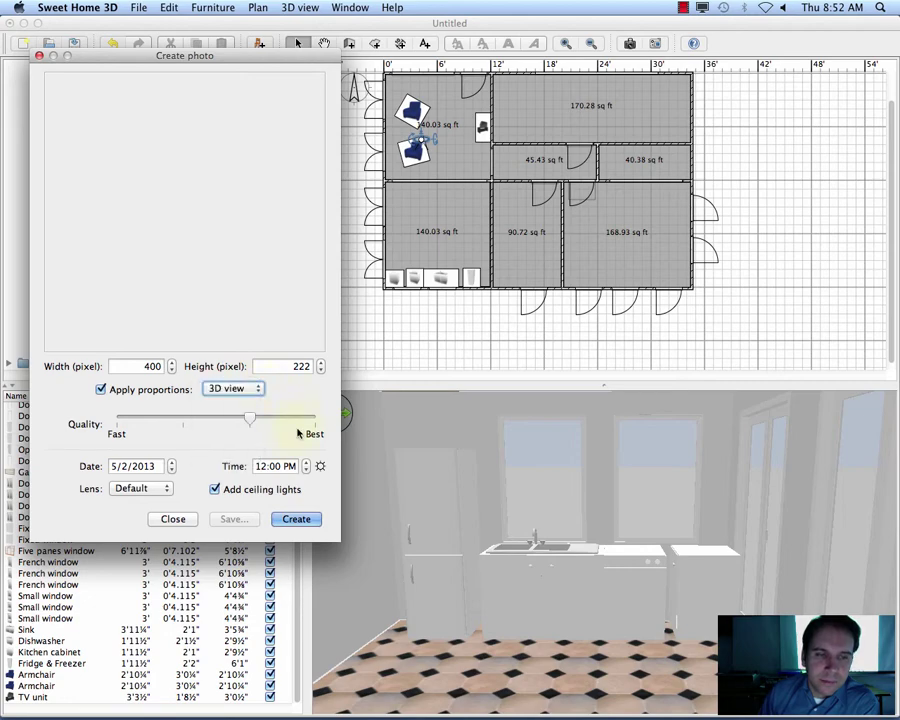
click(258, 389)
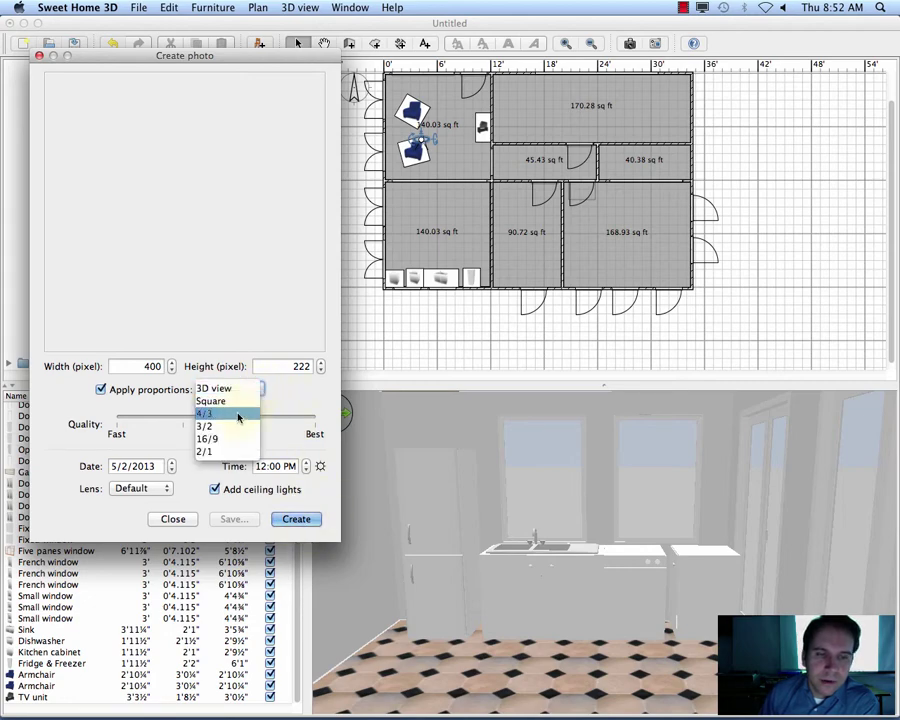
click(238, 414)
click(295, 519)
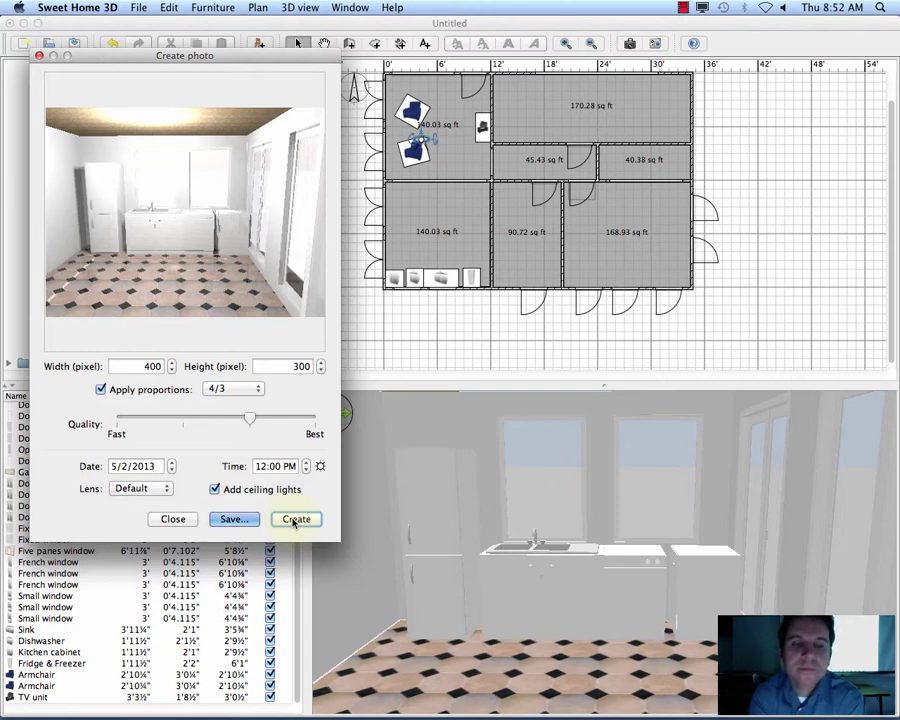
click(39, 56)
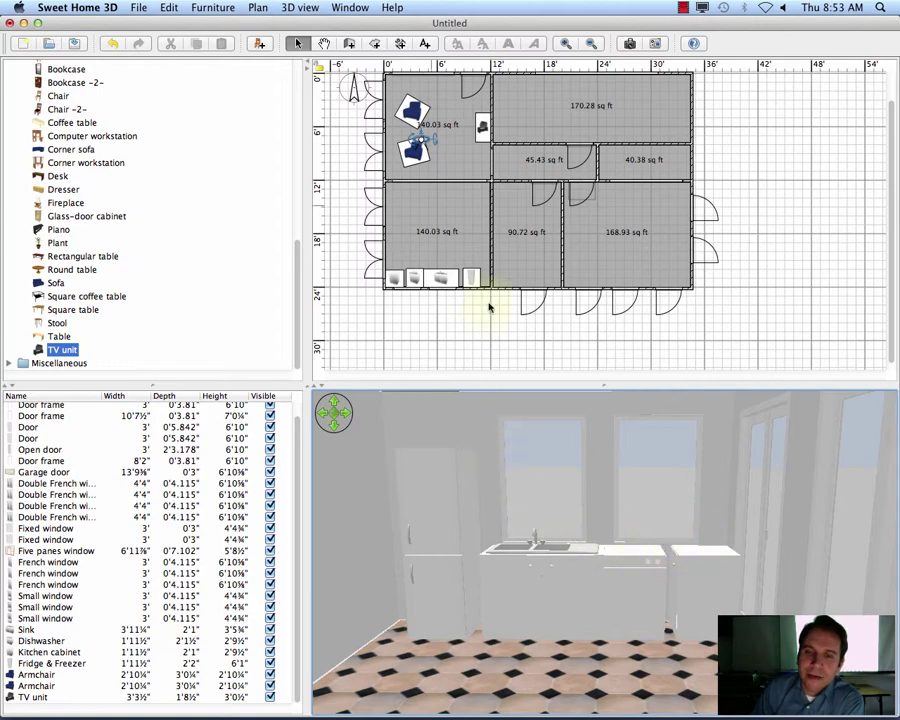
- Raise both fixed windows on the kitchen's south wall slightly higher above the counter
click(410, 289)
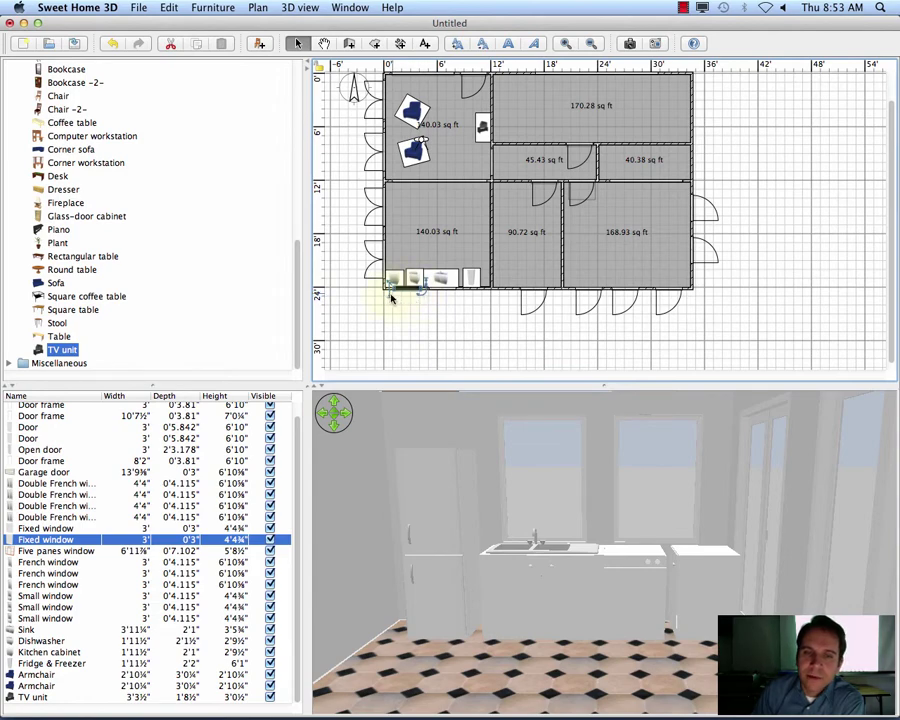
drag(392, 291, 428, 289)
click(428, 288)
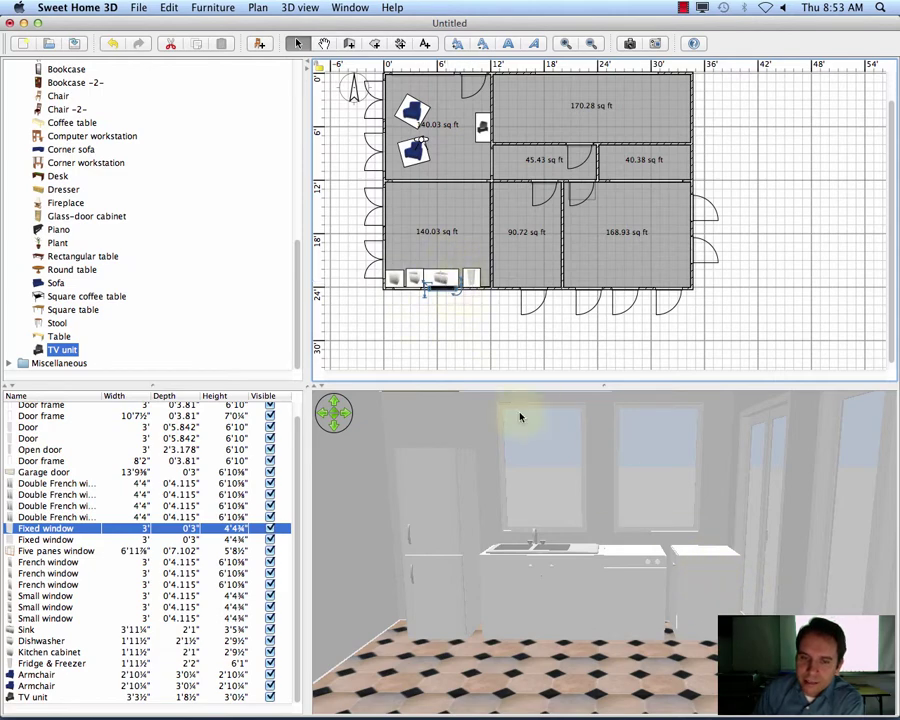
- Move the kitchen cabinet flush against the dishwasher along the kitchen's south wall, closing the gap in the counter
click(440, 278)
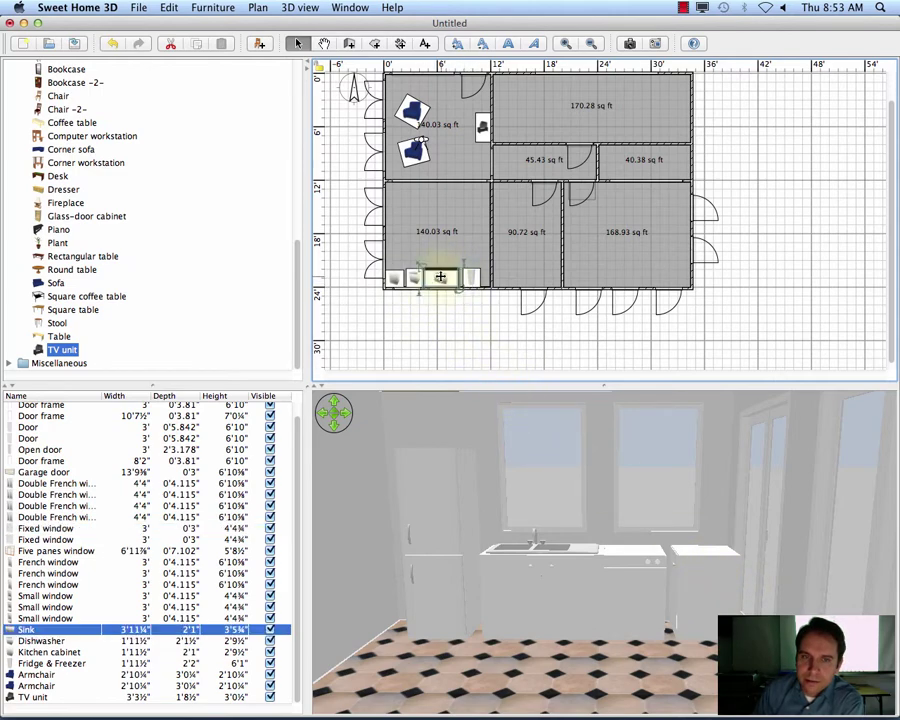
click(396, 279)
double_click(396, 279)
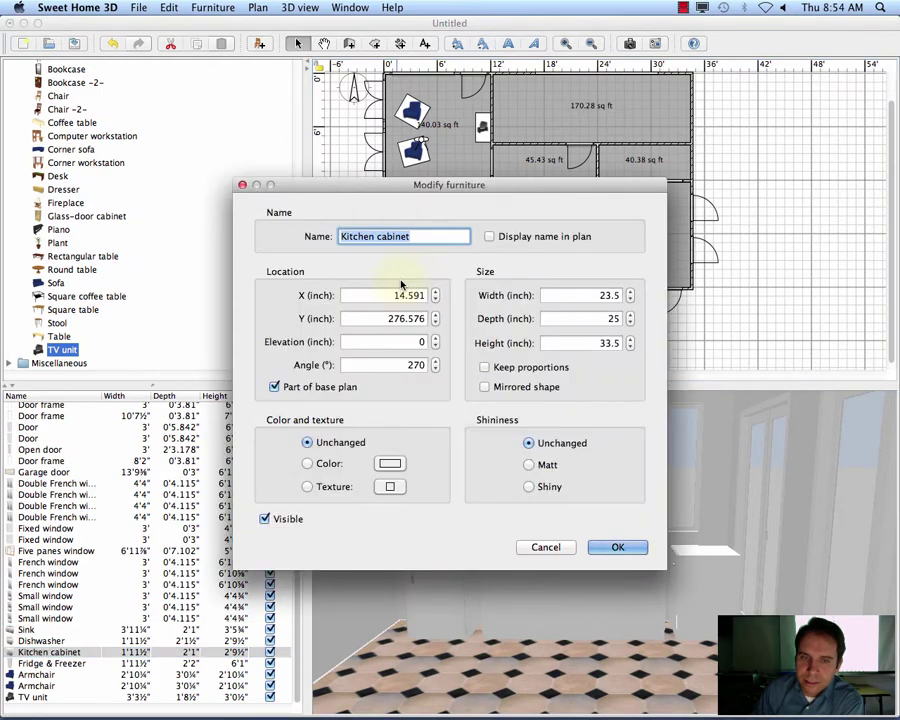
click(604, 545)
mouse_move(396, 281)
mouse_down()
mouse_move(412, 298)
mouse_move(398, 281)
mouse_up()
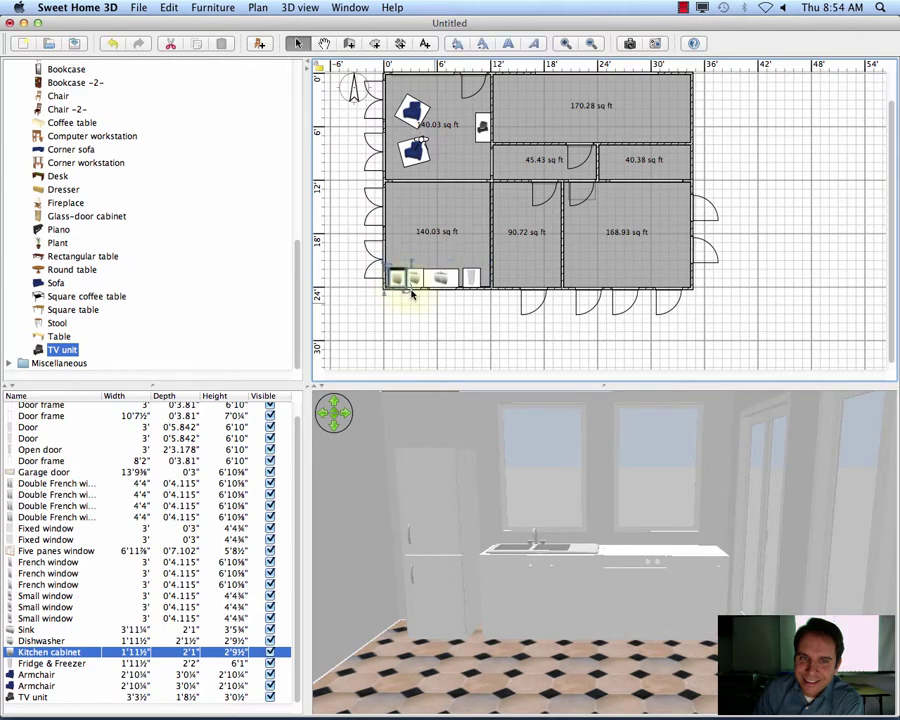
- Move the fridge and freezer flush against the sink and widen it to about 3'4" to reach the kitchen's east wall
click(471, 276)
drag(471, 276, 466, 276)
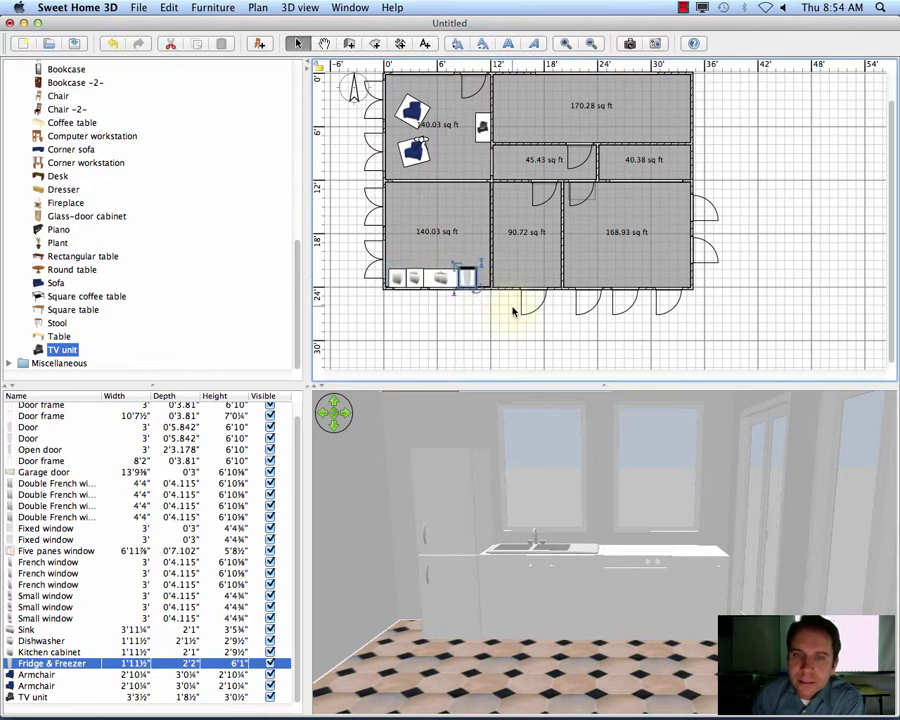
drag(477, 278, 460, 267)
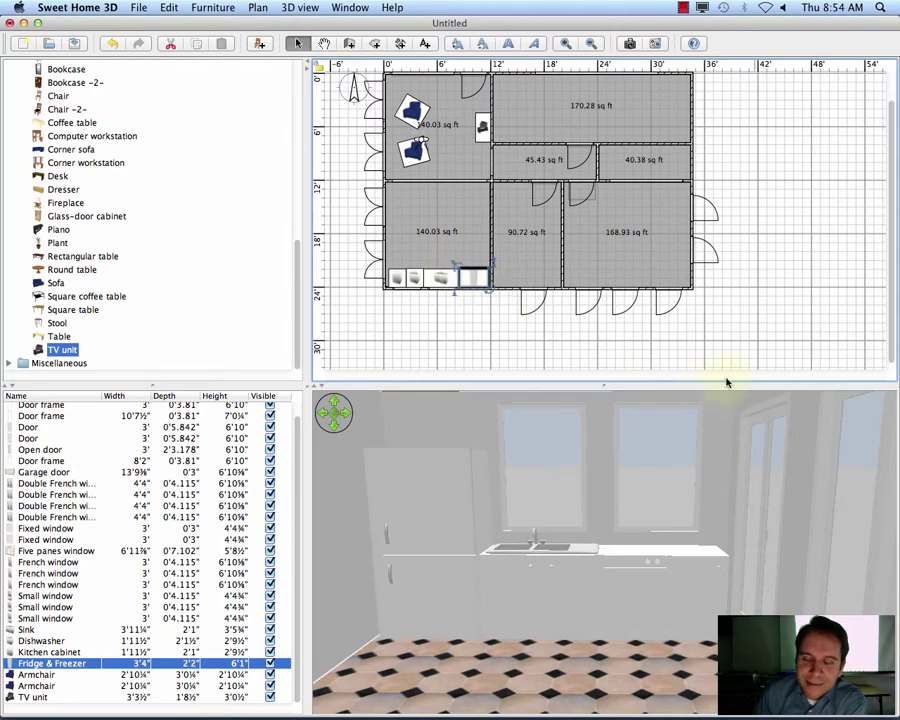
click(795, 315)
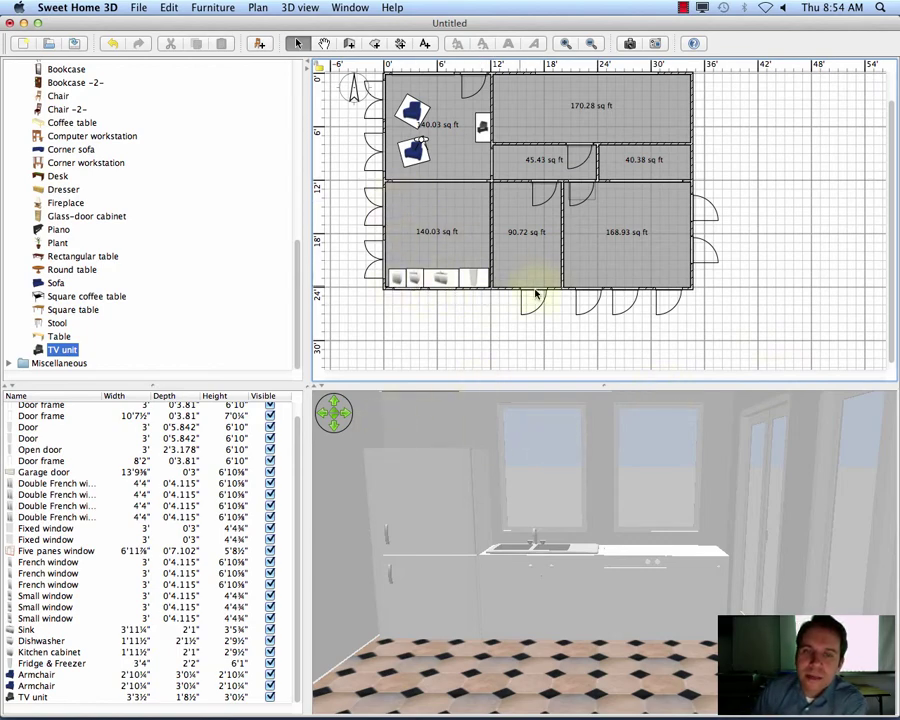
- Open the kitchen's south wall for modification and choose the Wall - Stone texture for its left side
click(479, 290)
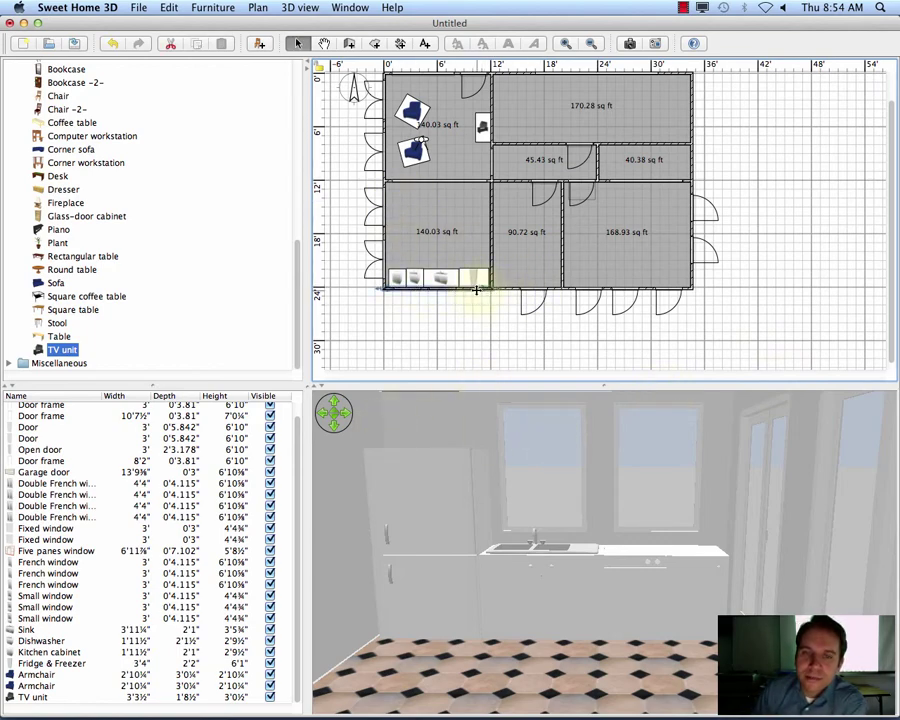
double_click(478, 292)
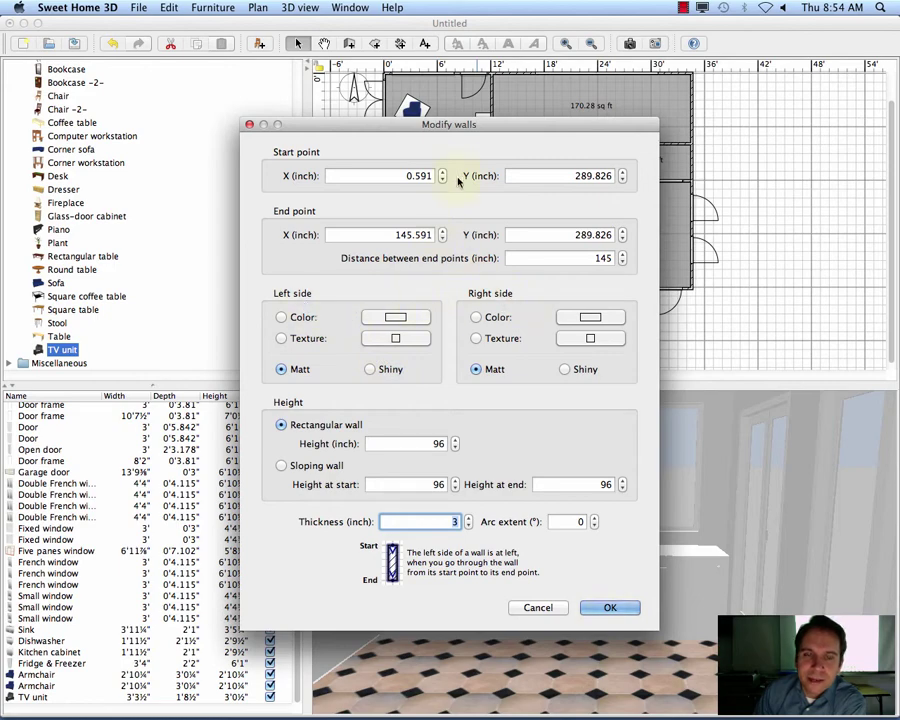
drag(435, 129, 578, 133)
click(393, 340)
click(507, 340)
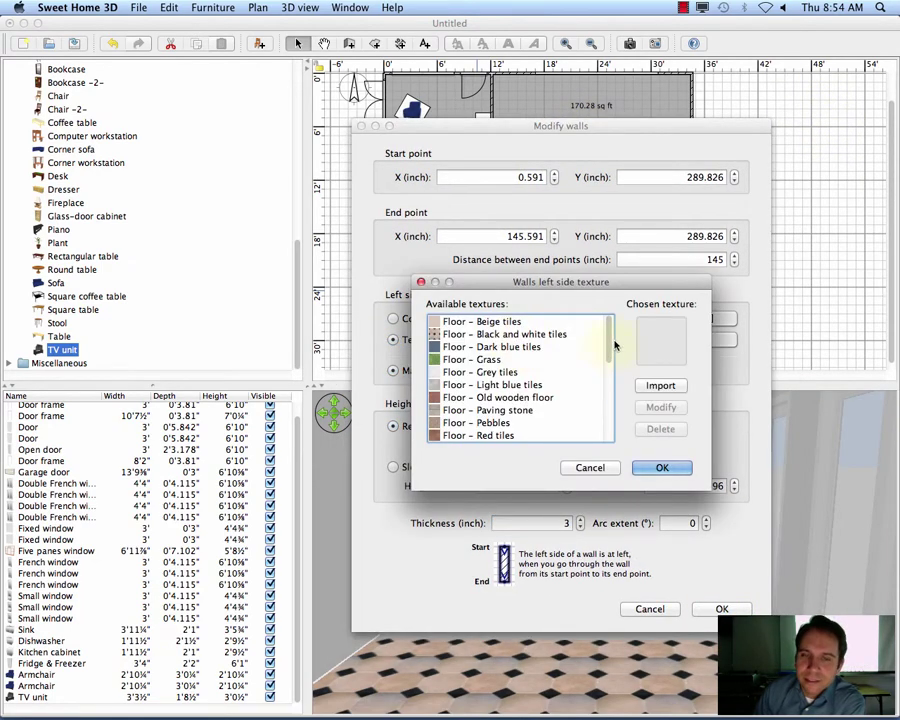
drag(612, 340, 601, 425)
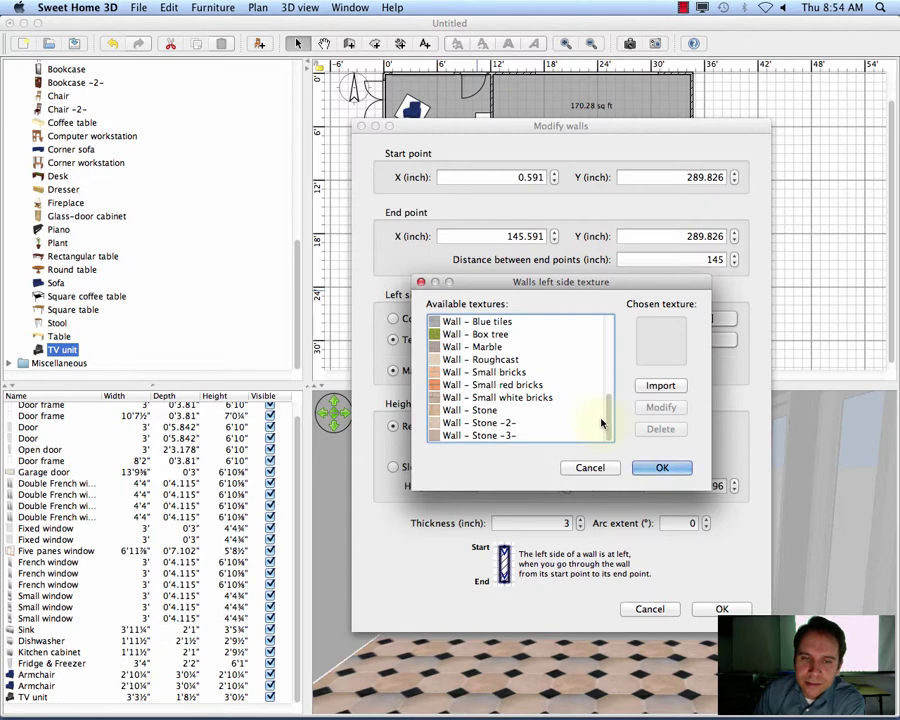
click(480, 410)
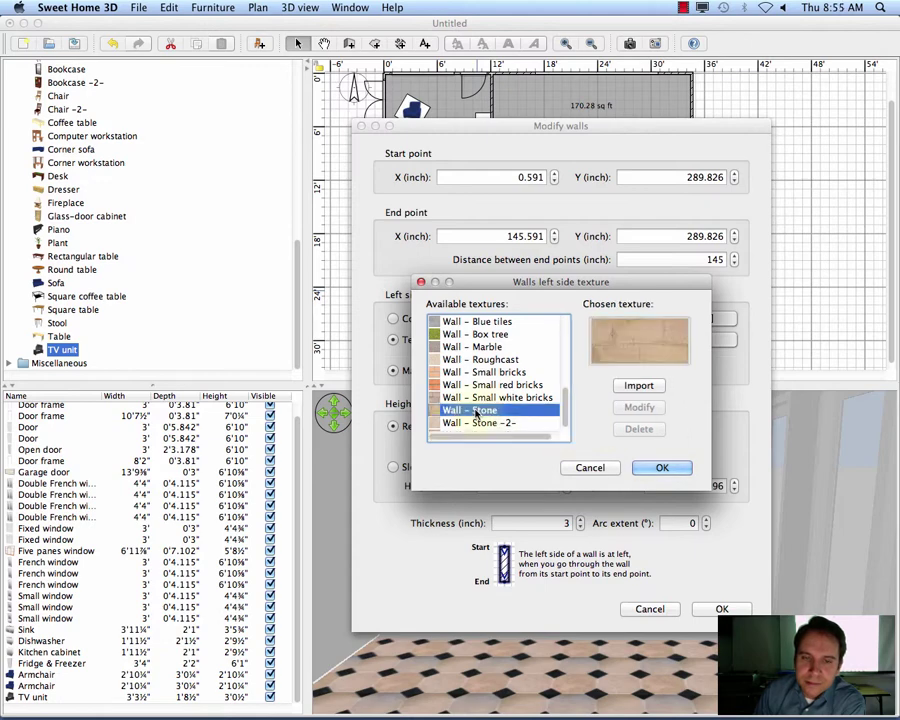
click(665, 468)
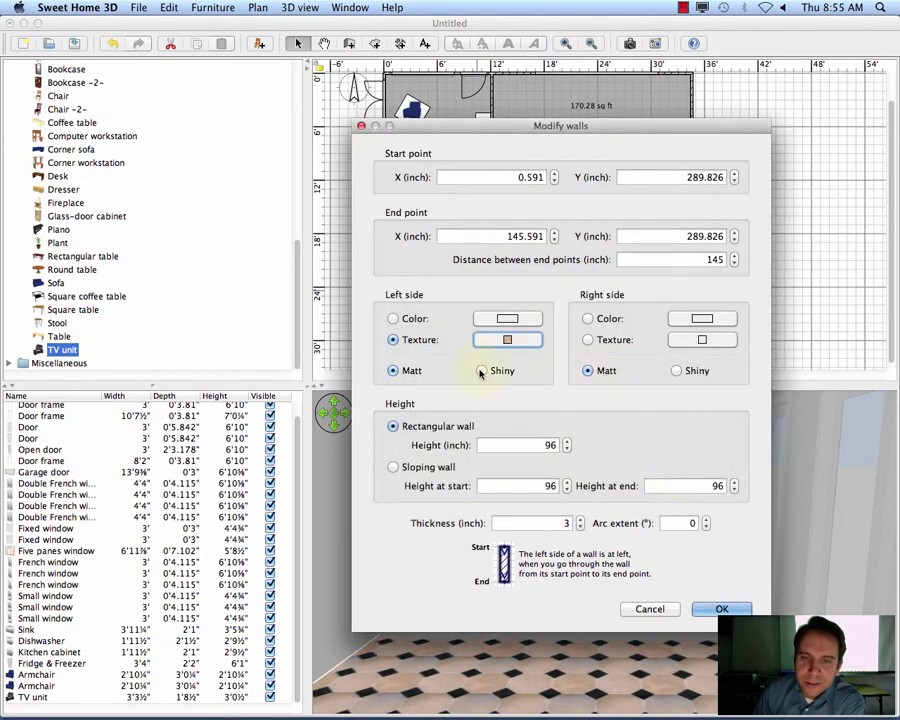
- Choose the Wall - Stone texture for the right side of the kitchen's south wall and apply the wall changes
click(697, 340)
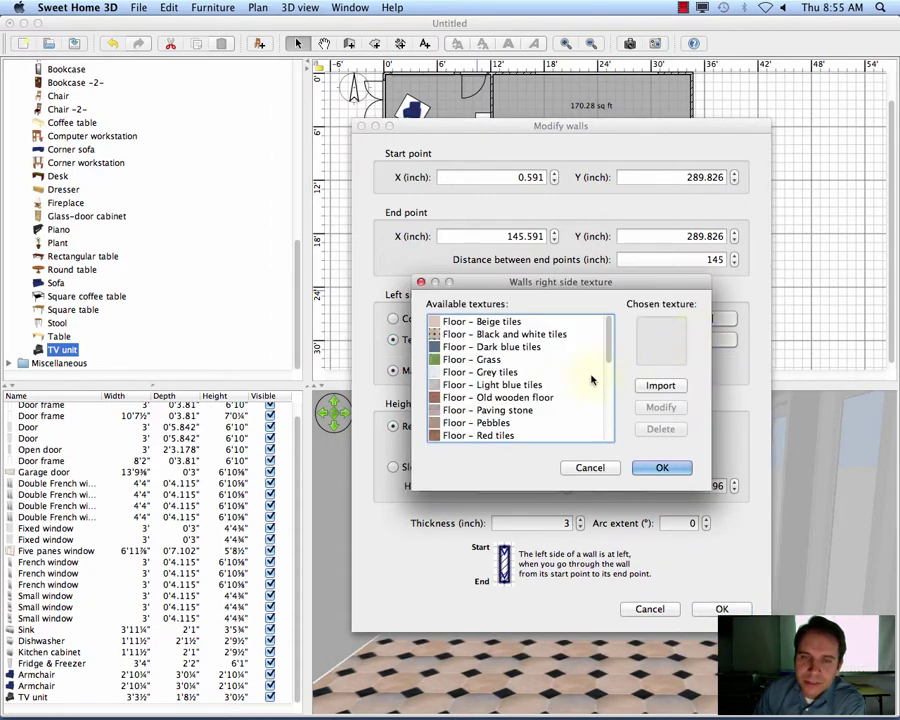
drag(609, 342, 604, 445)
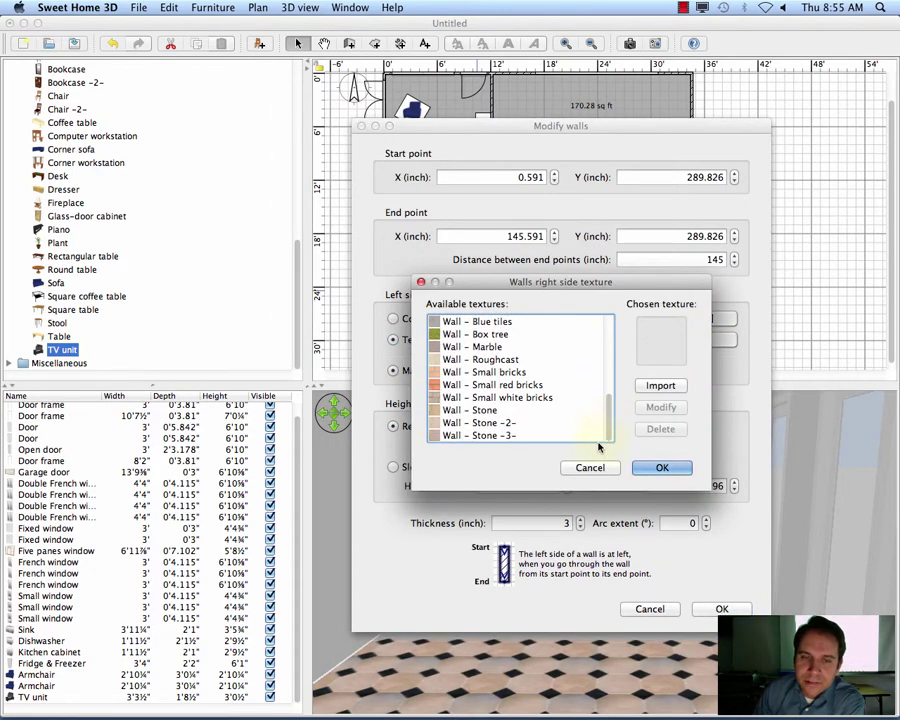
click(470, 410)
click(660, 467)
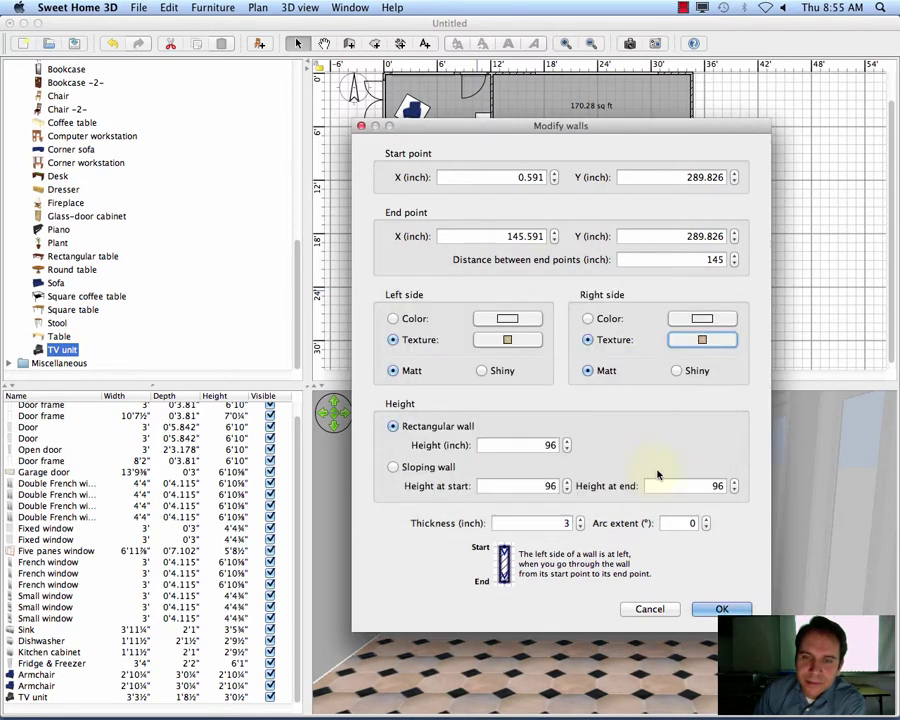
click(720, 609)
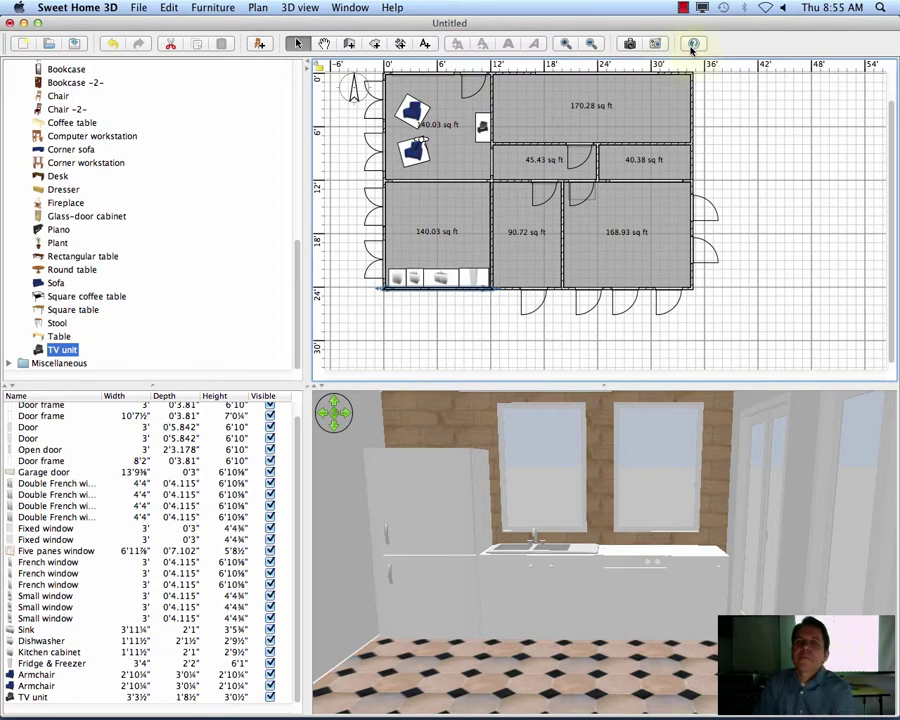
- Render a new photo of the kitchen with its stone-textured wall, and close the photo window
click(629, 43)
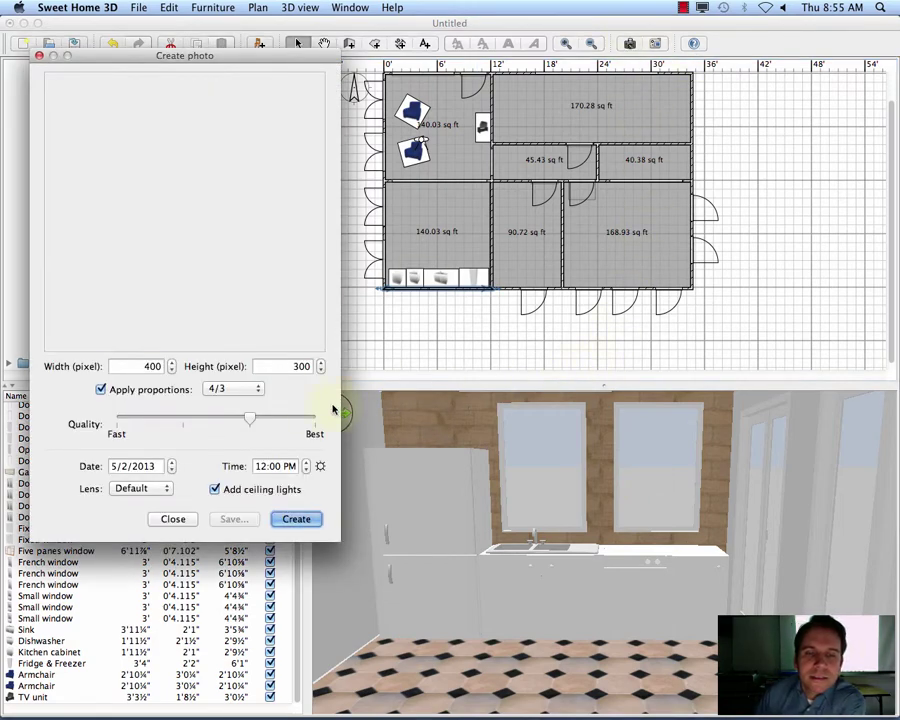
click(294, 518)
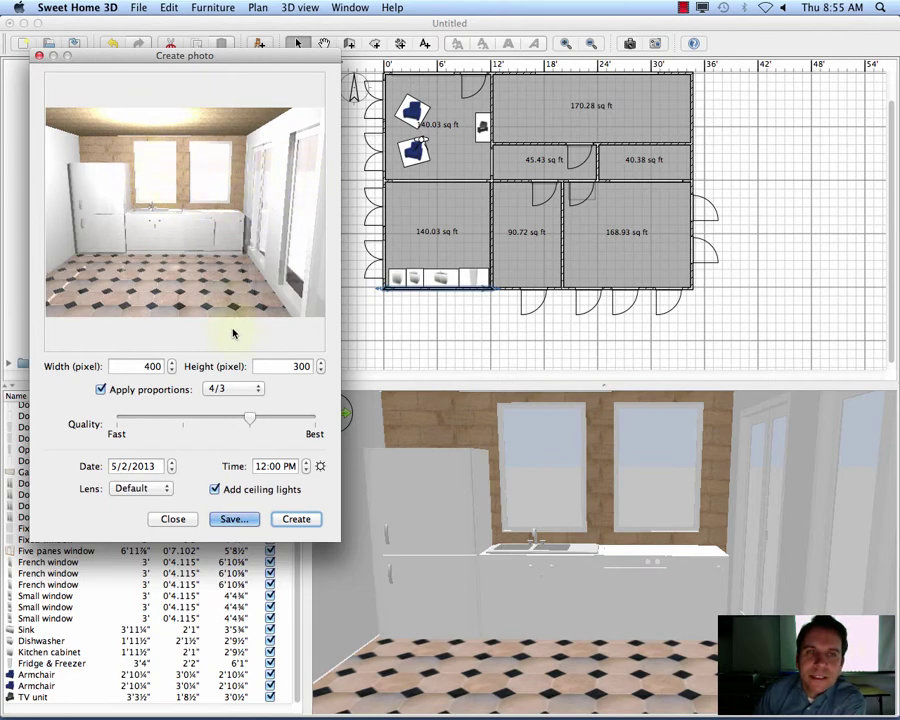
click(39, 57)
click(137, 8)
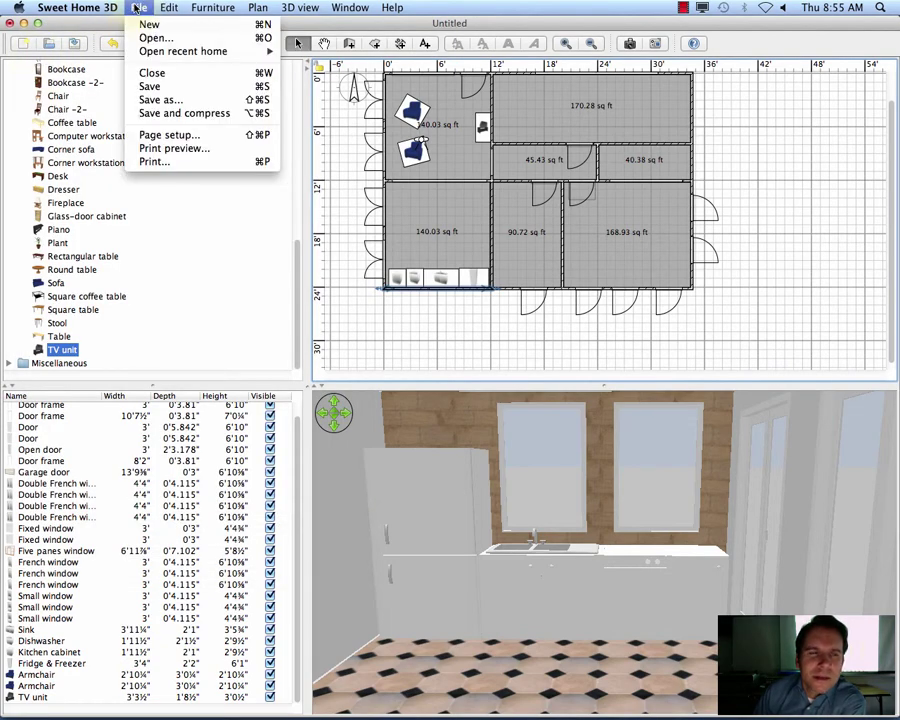
mouse_move(160, 8)
mouse_move(195, 7)
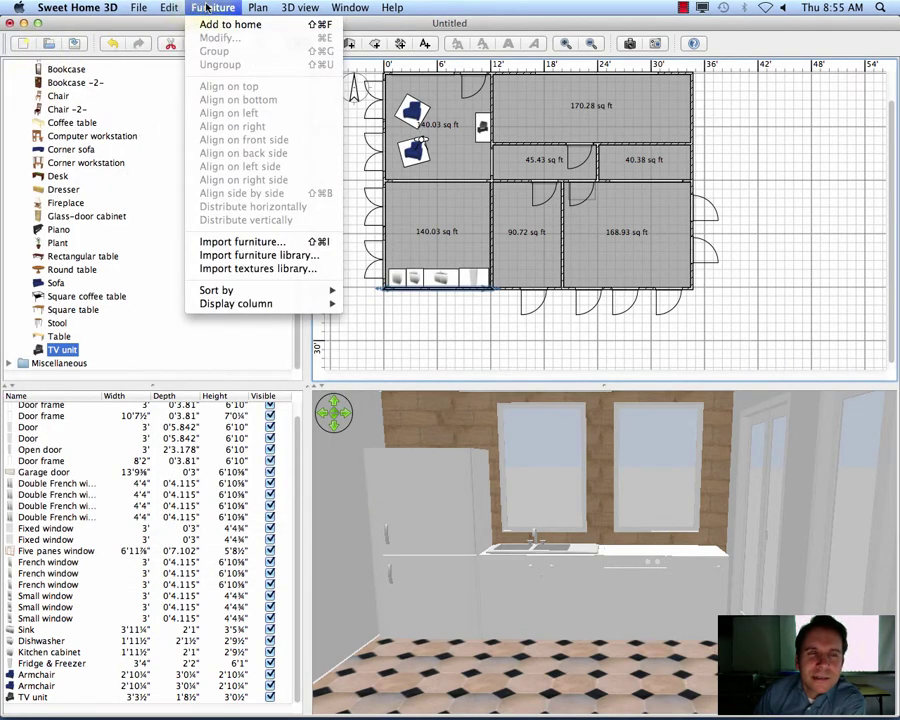
mouse_move(282, 7)
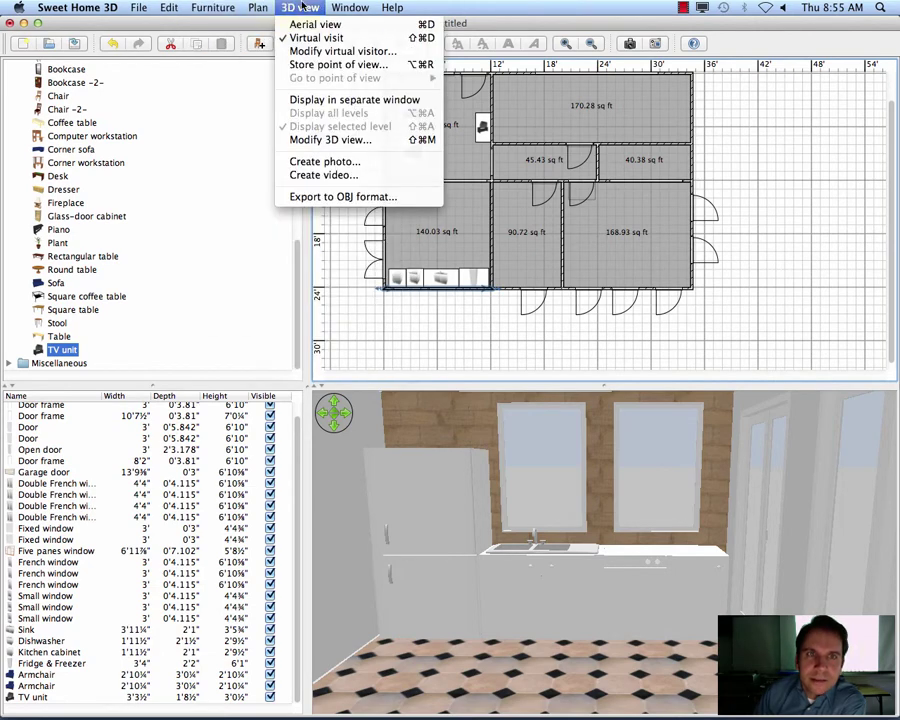
click(357, 147)
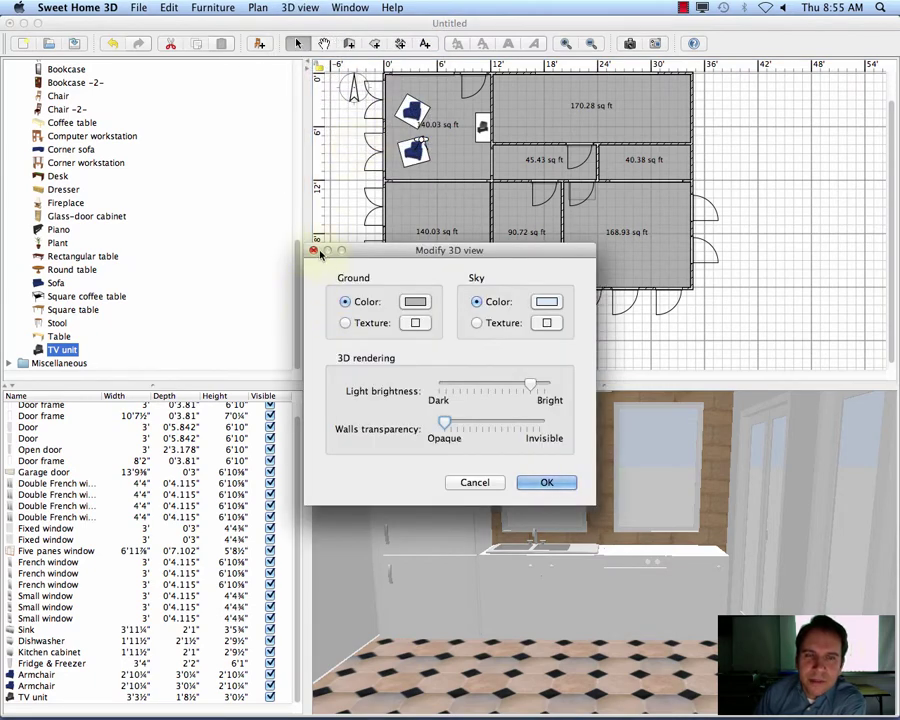
click(475, 482)
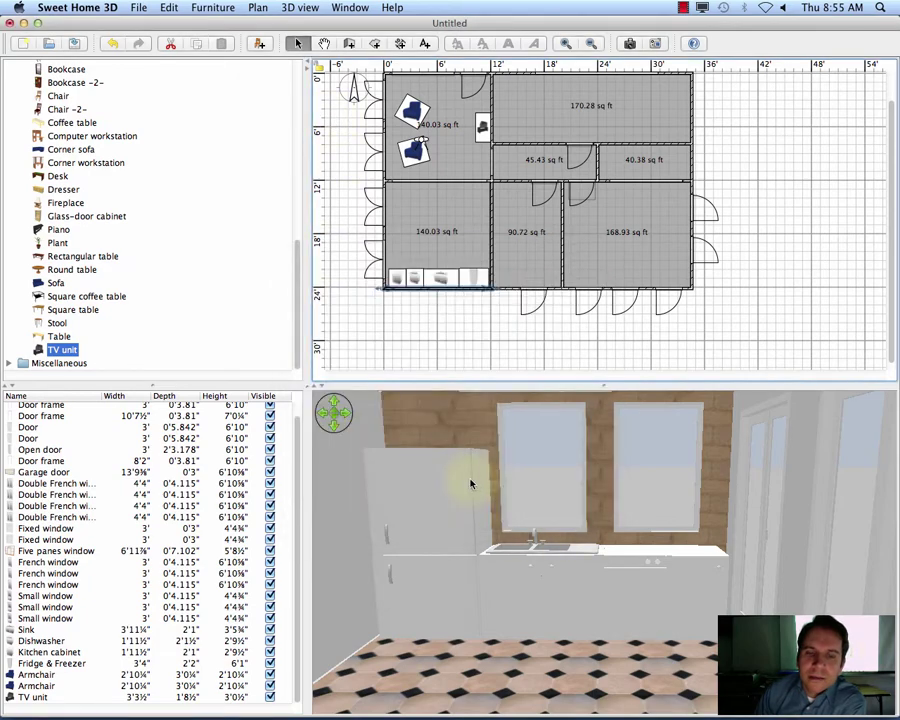
- Open the 3D view settings and set the ground texture to Floor - Grass
click(297, 9)
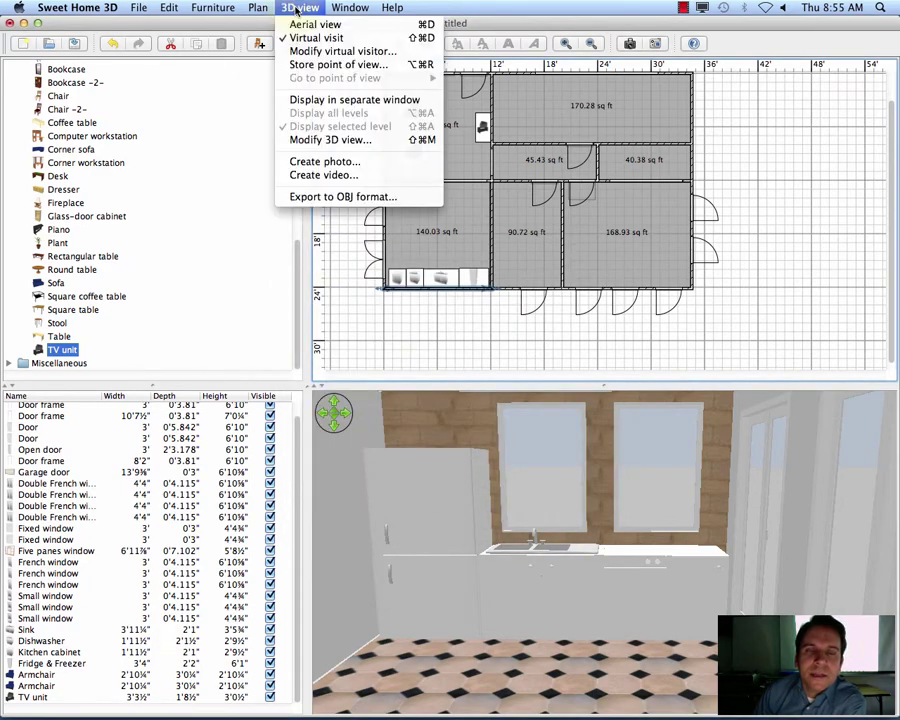
click(351, 144)
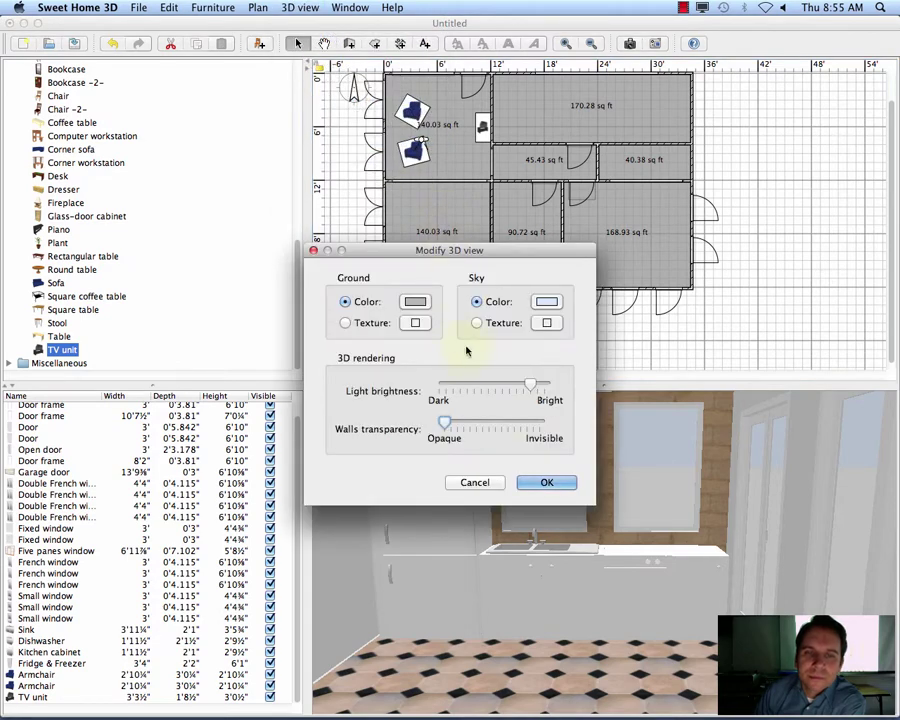
click(350, 322)
click(414, 323)
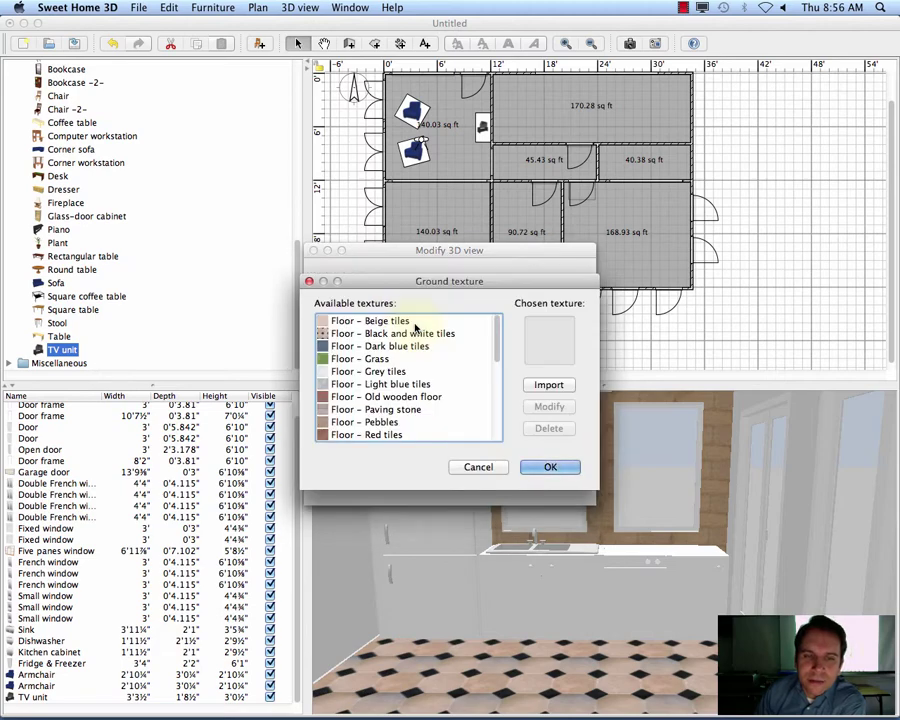
click(365, 359)
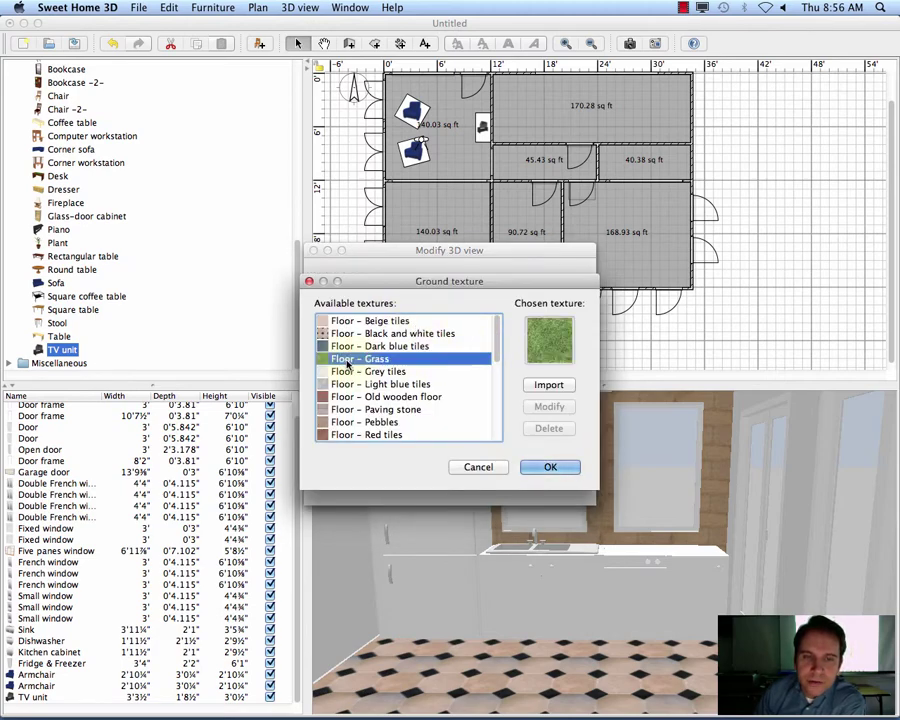
click(567, 471)
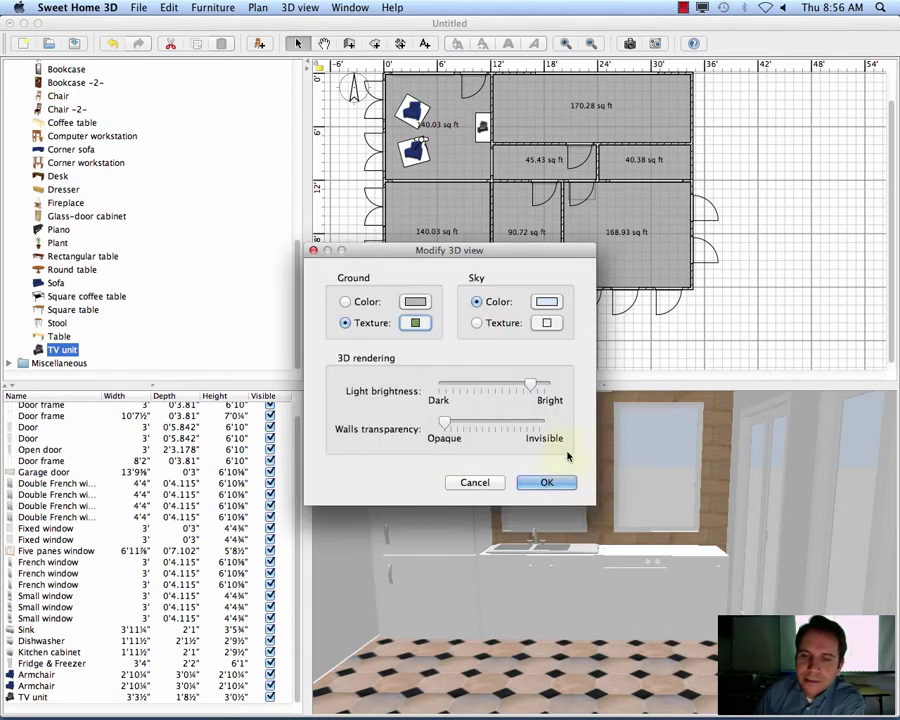
- Set the sky texture to Sky - Cloudy, apply the 3D view settings, and step the virtual visitor slightly back from the kitchen
click(546, 322)
drag(496, 341, 483, 400)
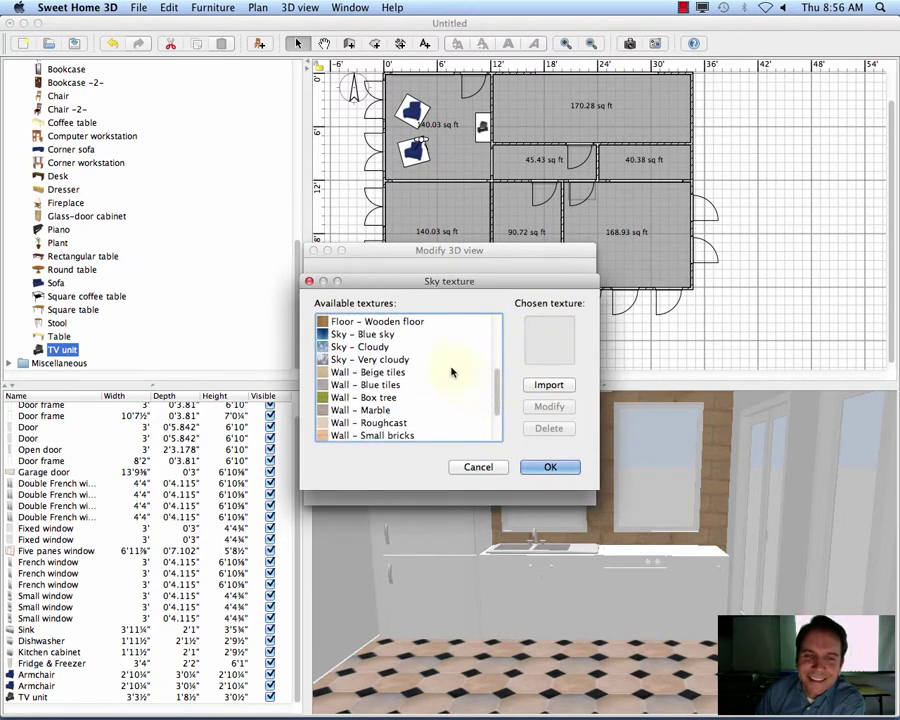
click(383, 360)
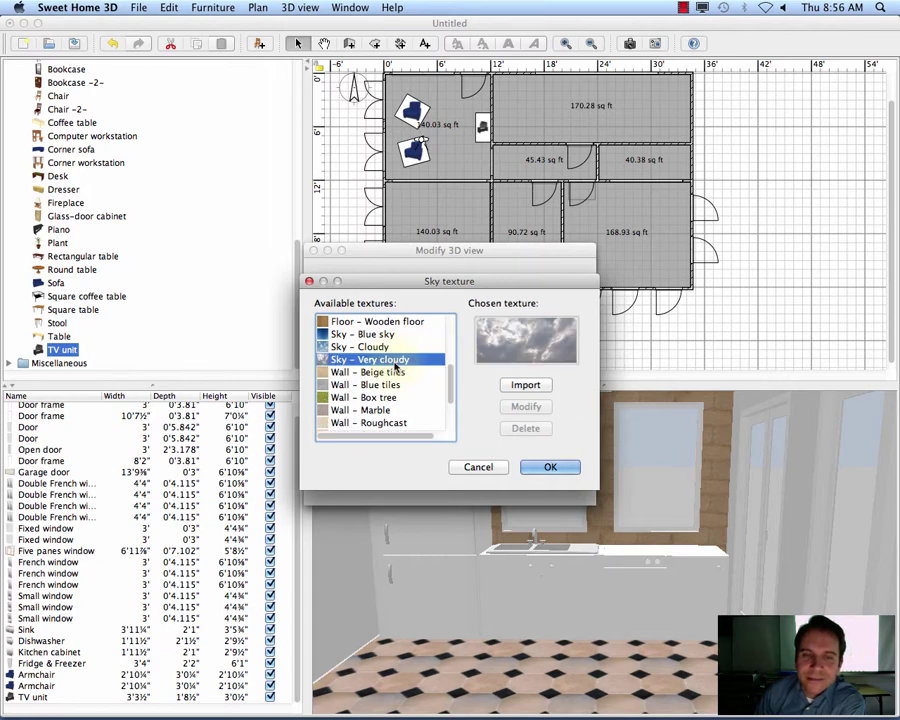
click(372, 347)
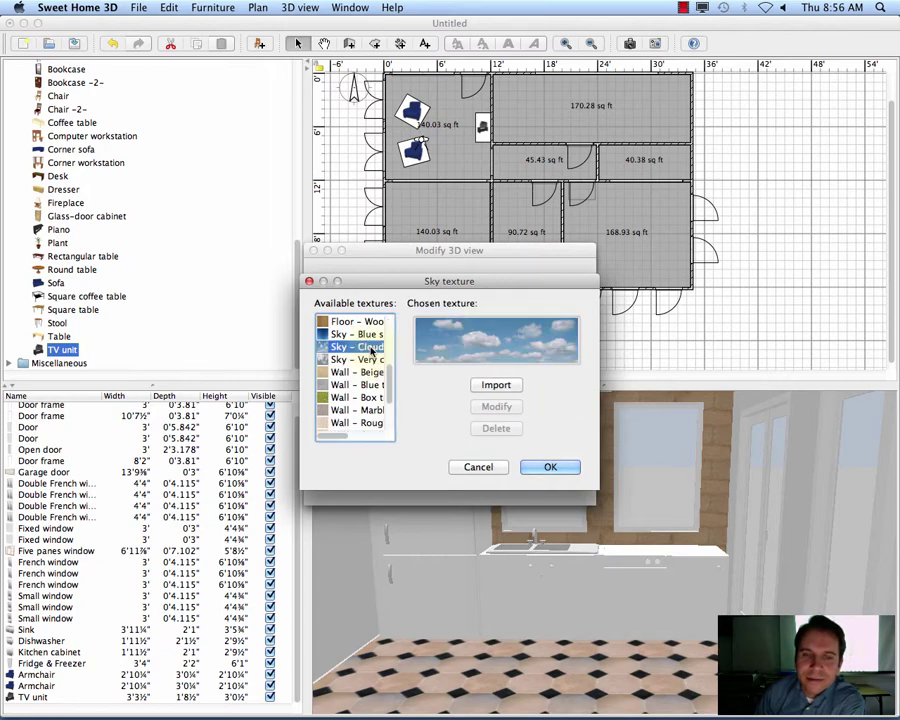
click(553, 469)
click(540, 483)
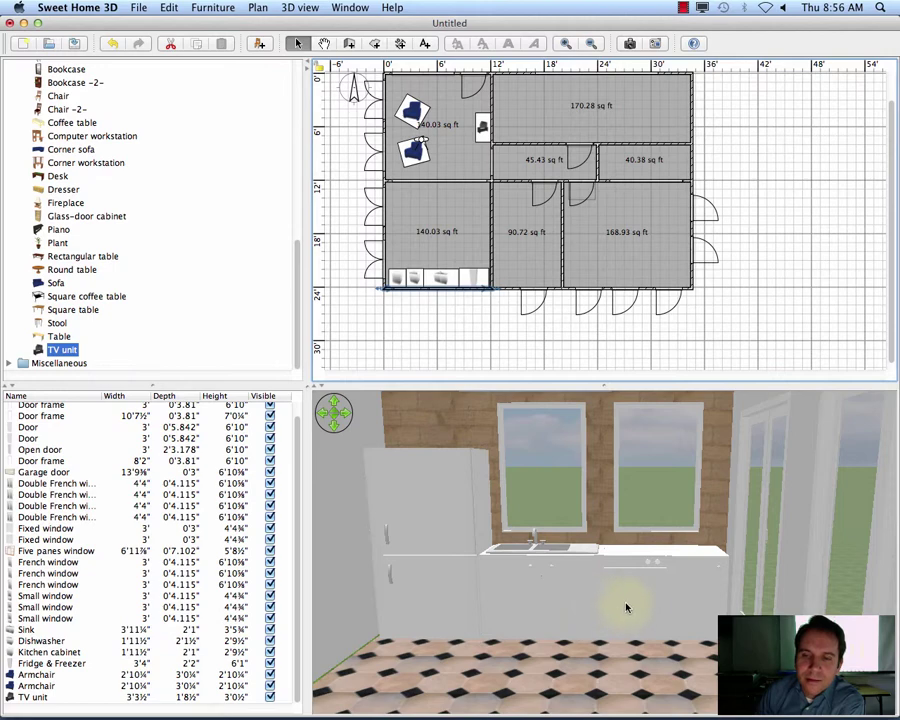
scroll(622, 600, up, 2)
drag(602, 597, 604, 613)
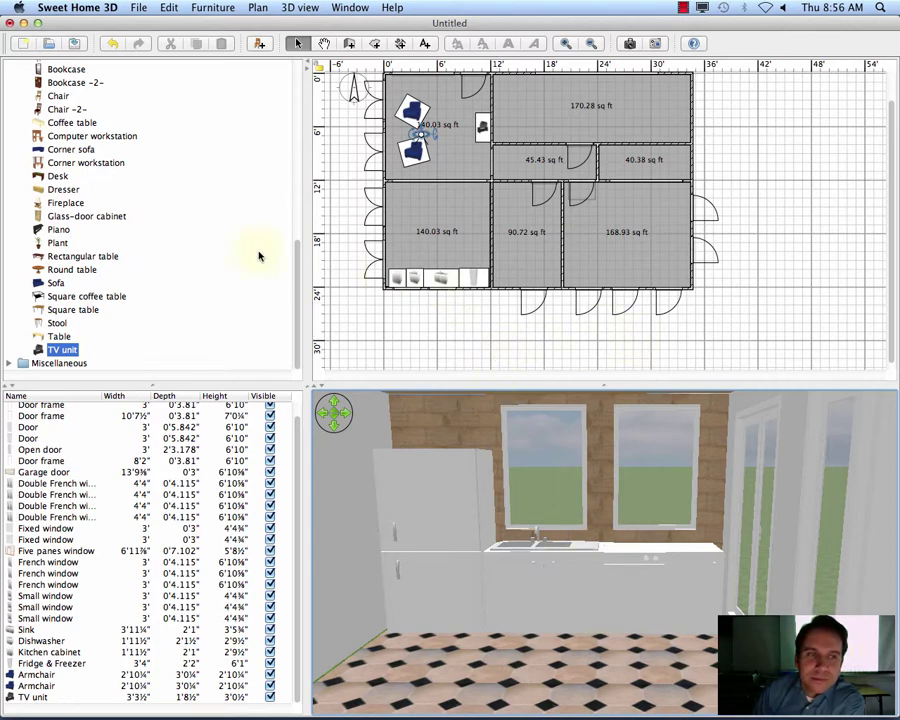
- Place a work lamp from the Lights category on the kitchen cabinet at the west end of the kitchen counter
drag(296, 284, 222, 74)
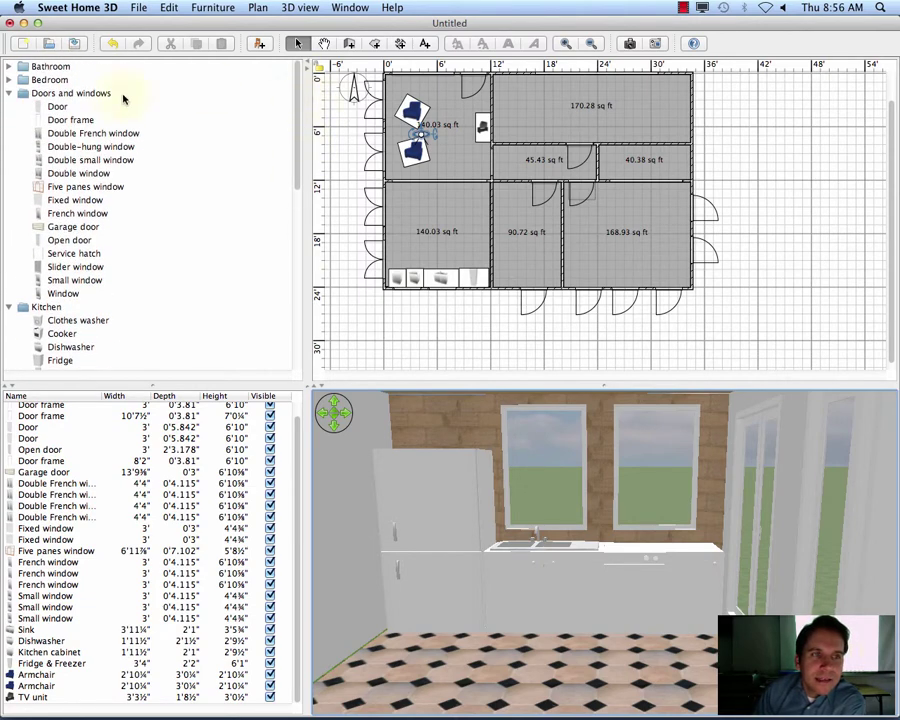
drag(292, 147, 265, 259)
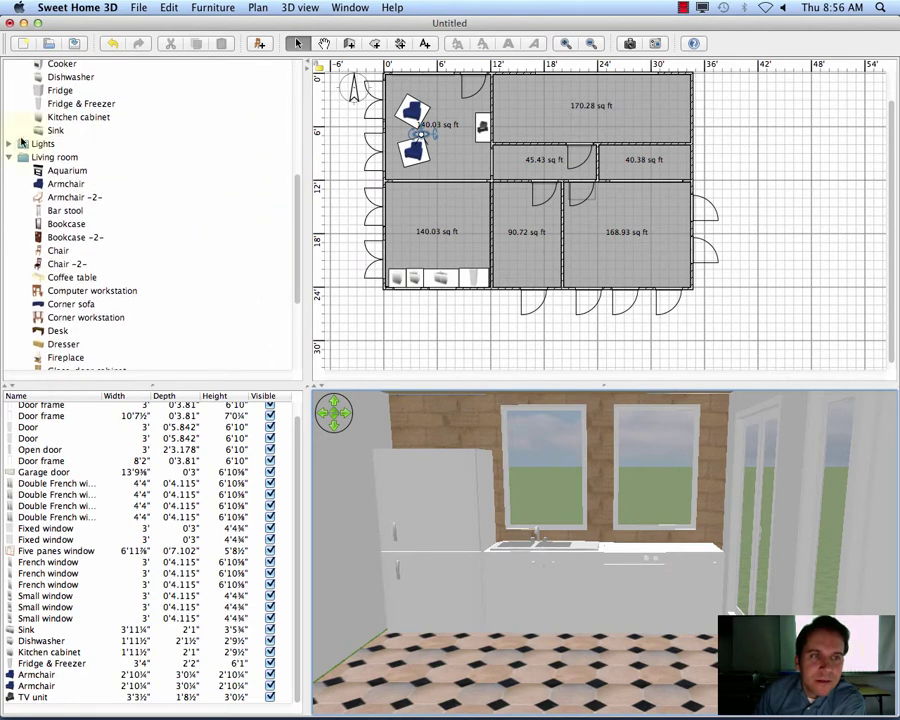
click(9, 145)
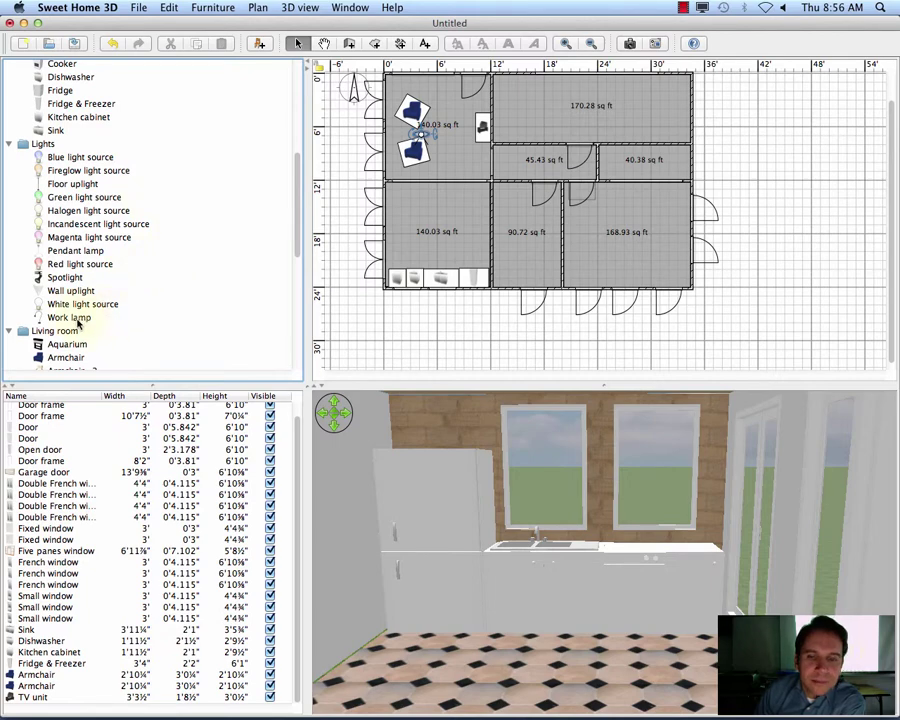
click(57, 318)
drag(57, 320, 398, 277)
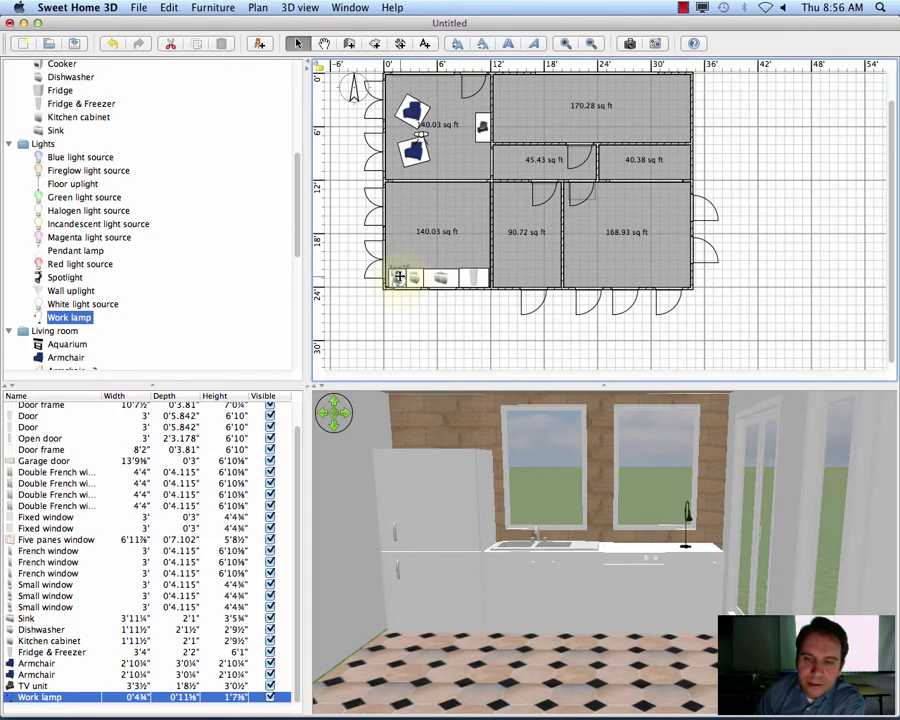
- Adjust the light power of the work lamp on the kitchen cabinet
click(686, 550)
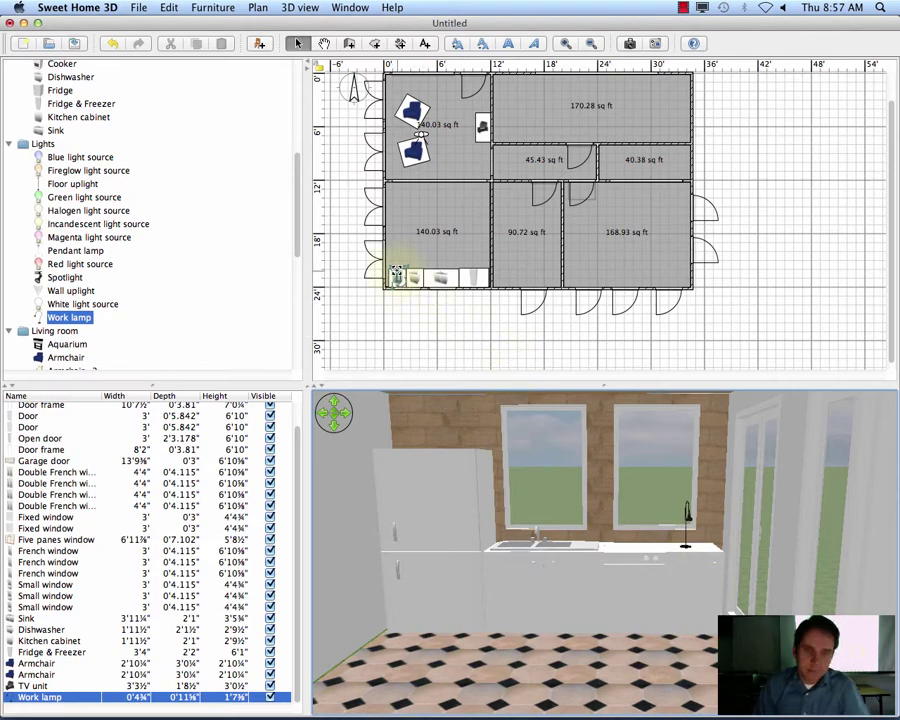
scroll(398, 274, up, 2)
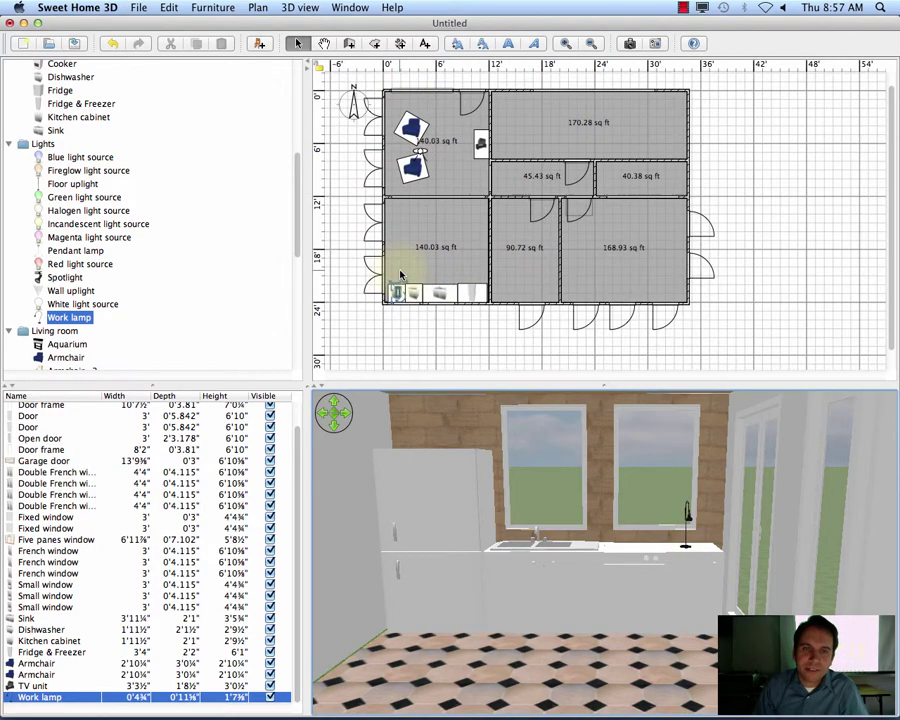
scroll(400, 274, up, 8)
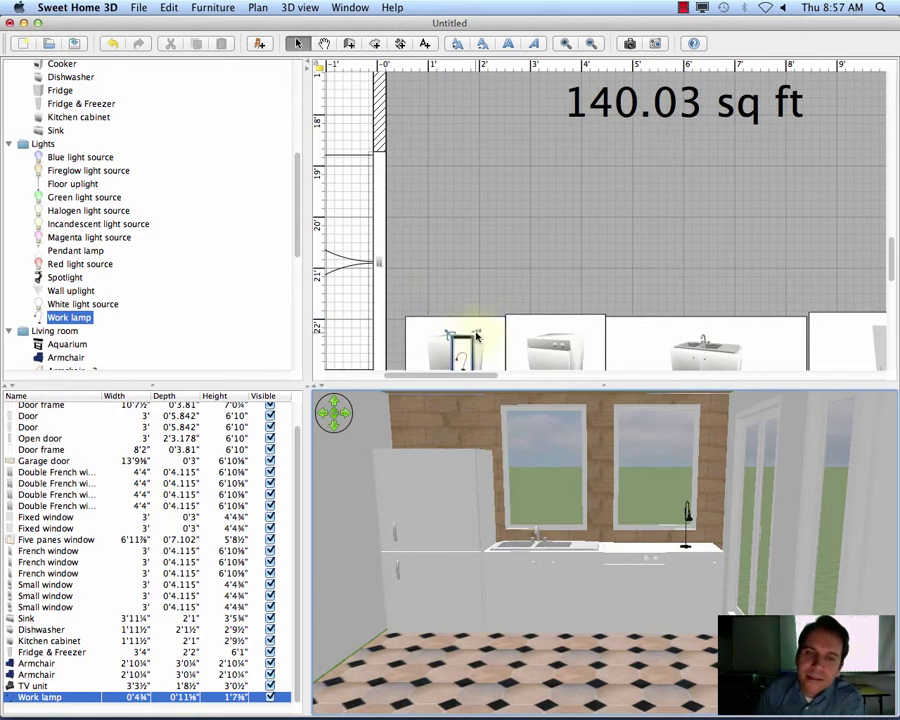
mouse_move(480, 338)
mouse_down()
mouse_move(420, 350)
mouse_move(531, 347)
mouse_move(456, 341)
mouse_move(478, 342)
mouse_up()
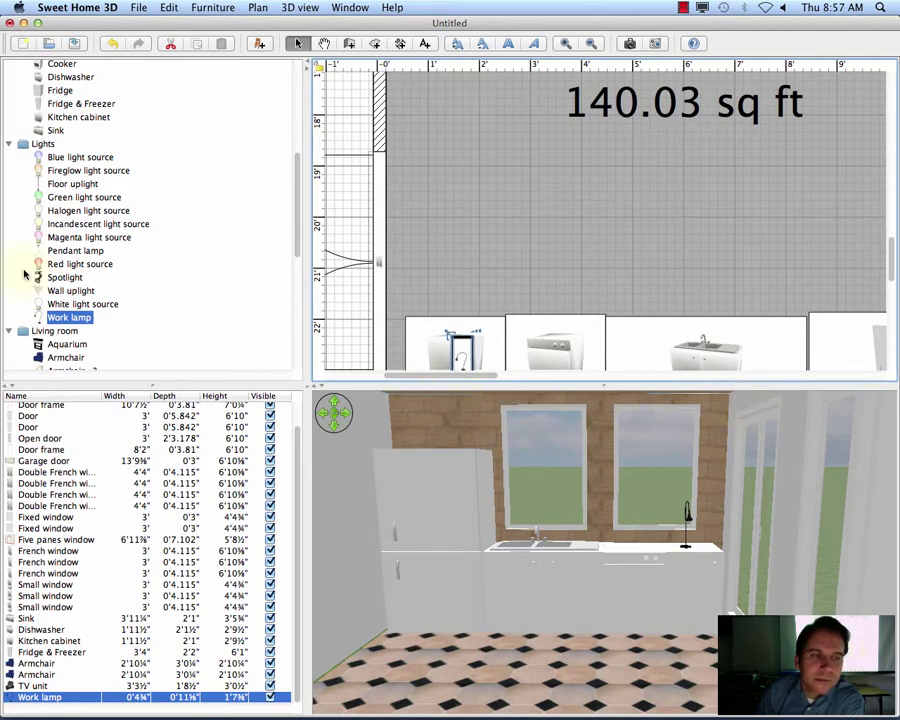
- Add a wall uplight to the kitchen and mount it on the south wall between the two windows
click(44, 290)
drag(44, 290, 558, 268)
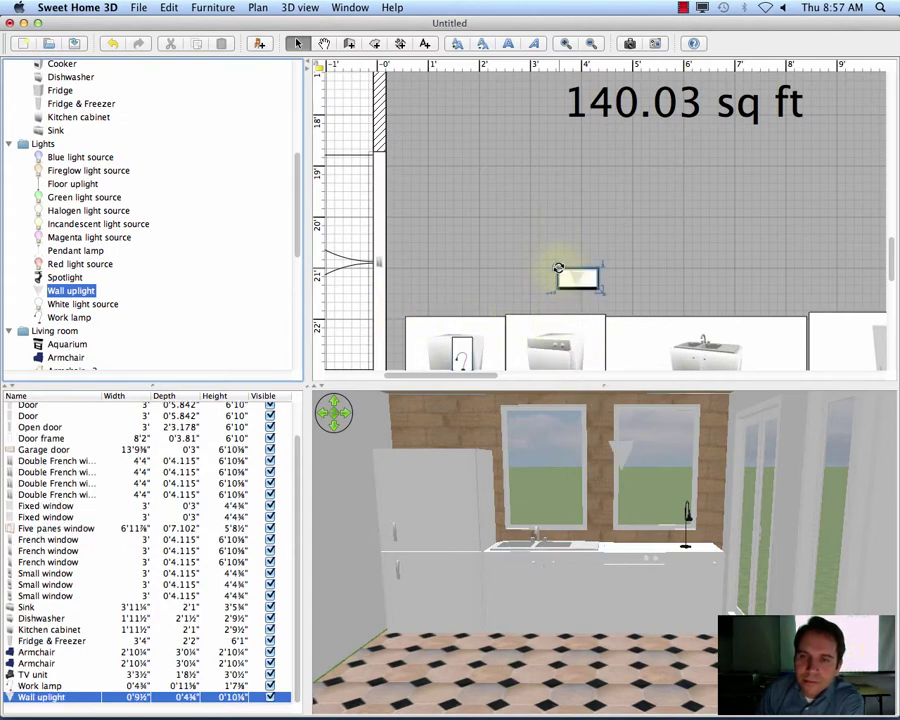
scroll(893, 262, down, 5)
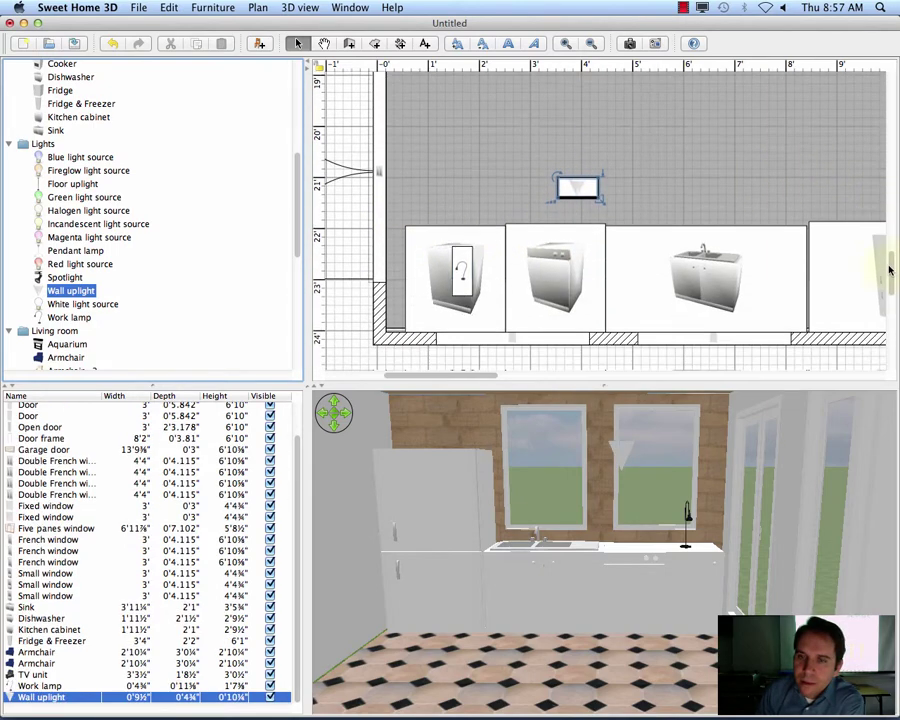
drag(578, 123, 613, 264)
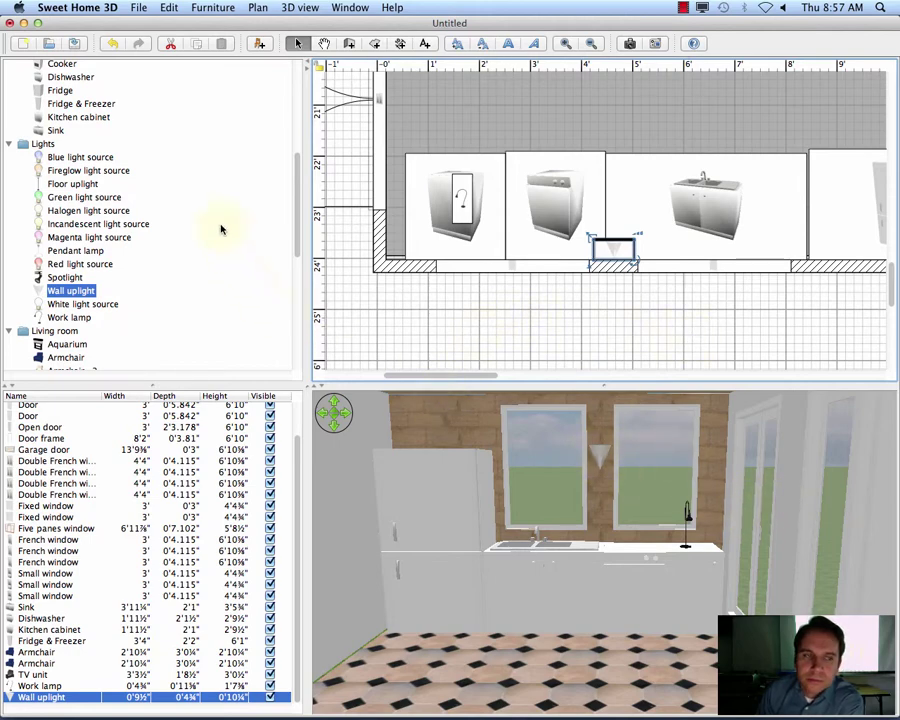
- Render a photo of the lit kitchen at Best quality, and close the photo window
click(630, 44)
drag(253, 420, 342, 428)
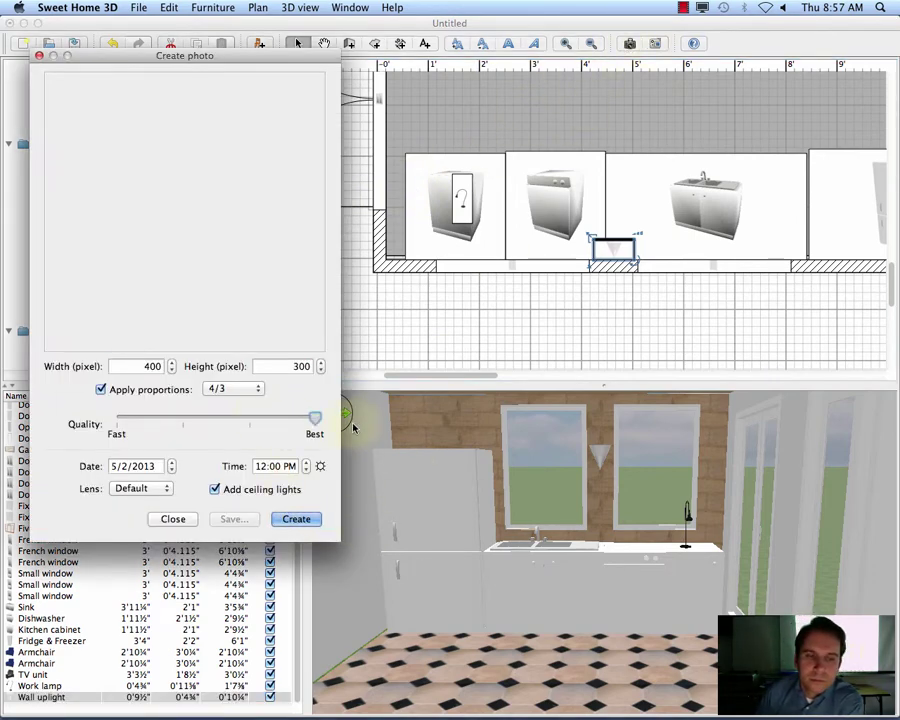
click(296, 518)
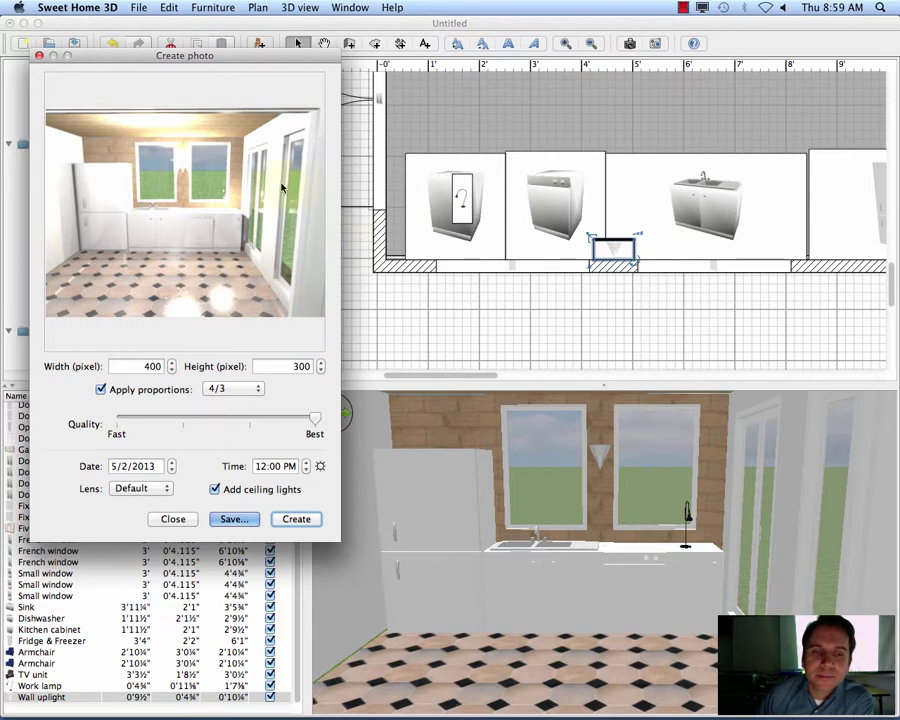
click(189, 526)
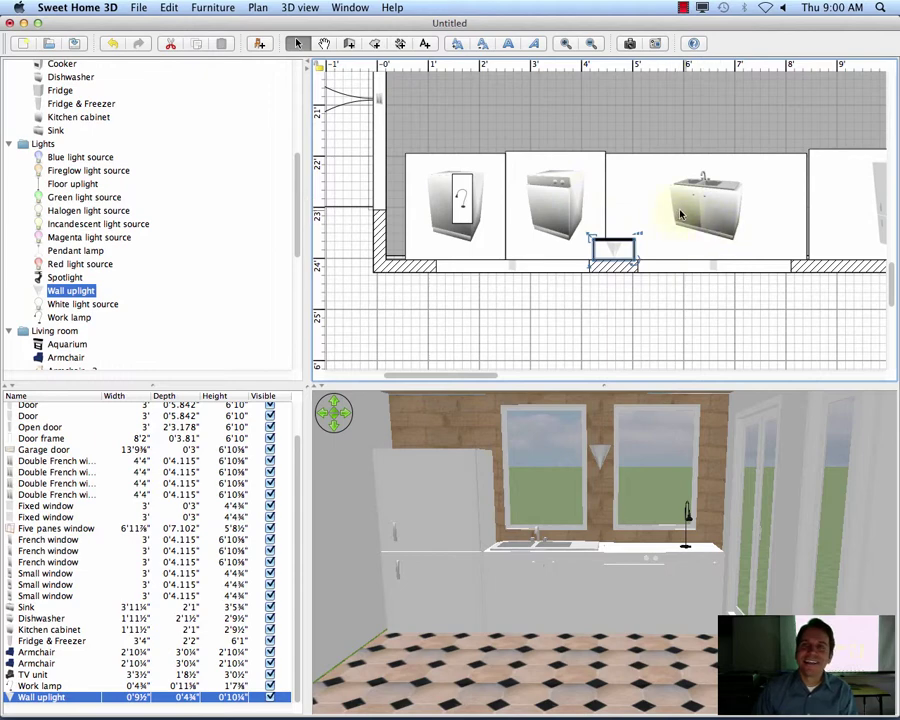
click(684, 9)
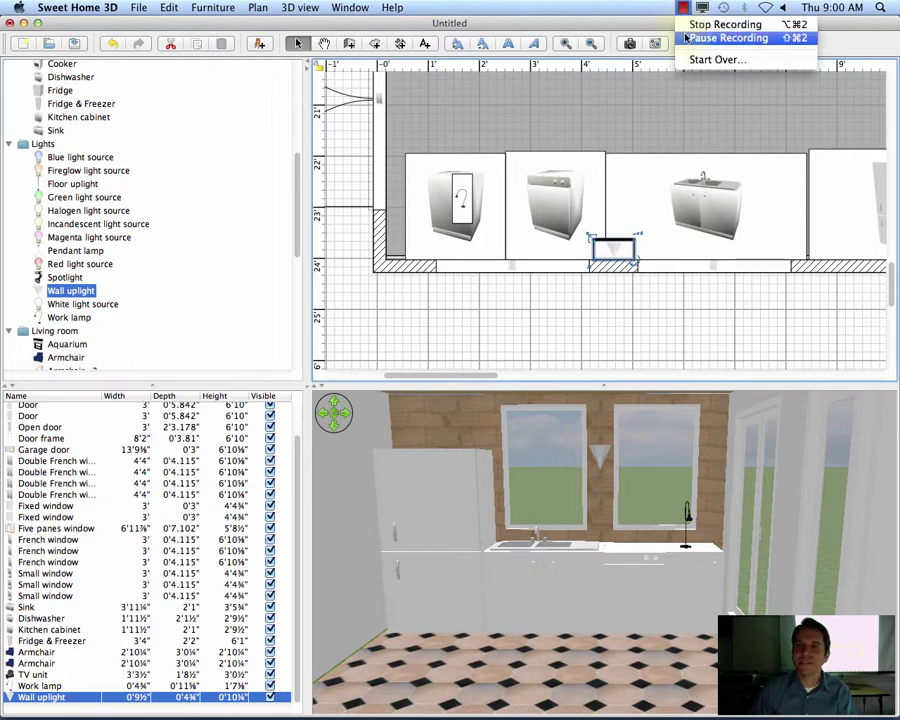